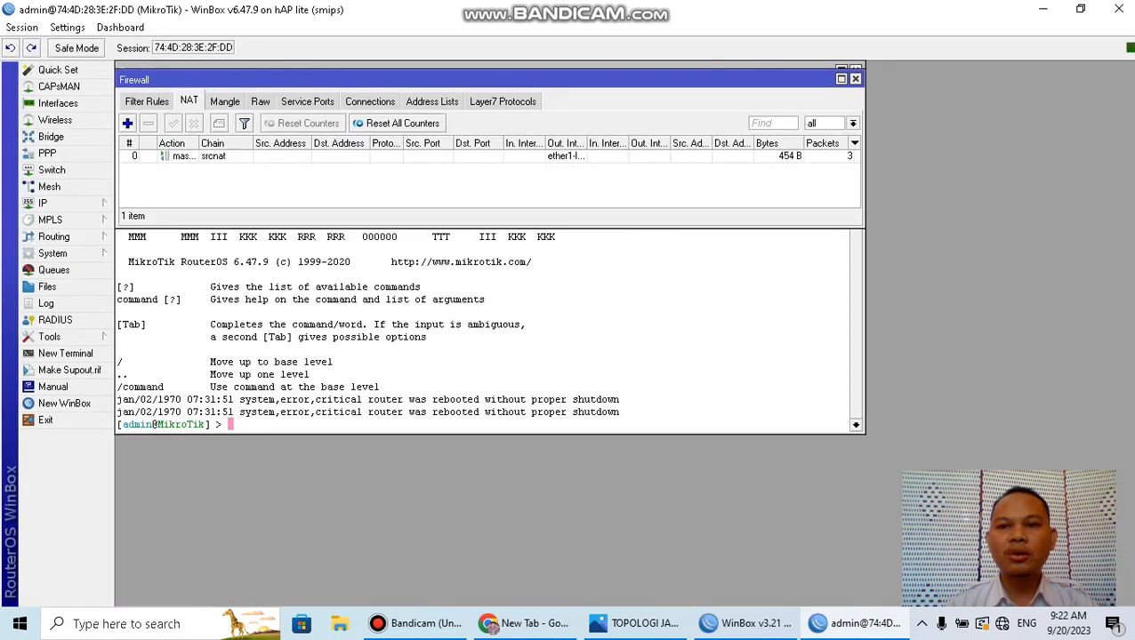
Step: Close the open Firewall, terminal and Address List windows to clear the workspace
{"action": "left_click", "coordinate": [856, 79]}
{"action": "left_click", "coordinate": [855, 70]}
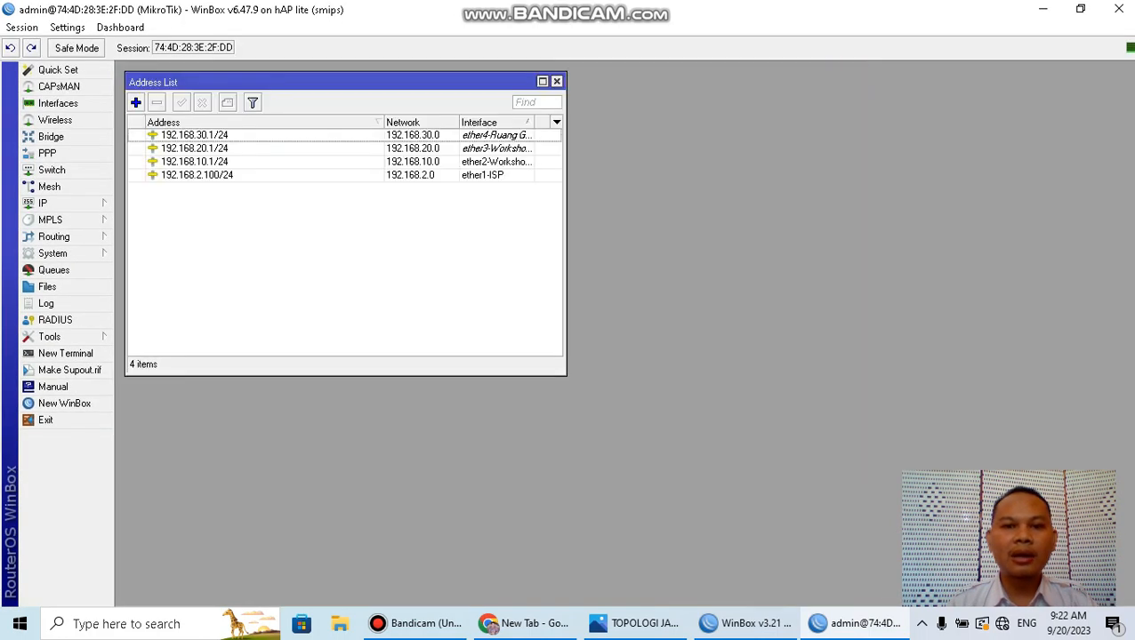
{"action": "left_click", "coordinate": [556, 81]}
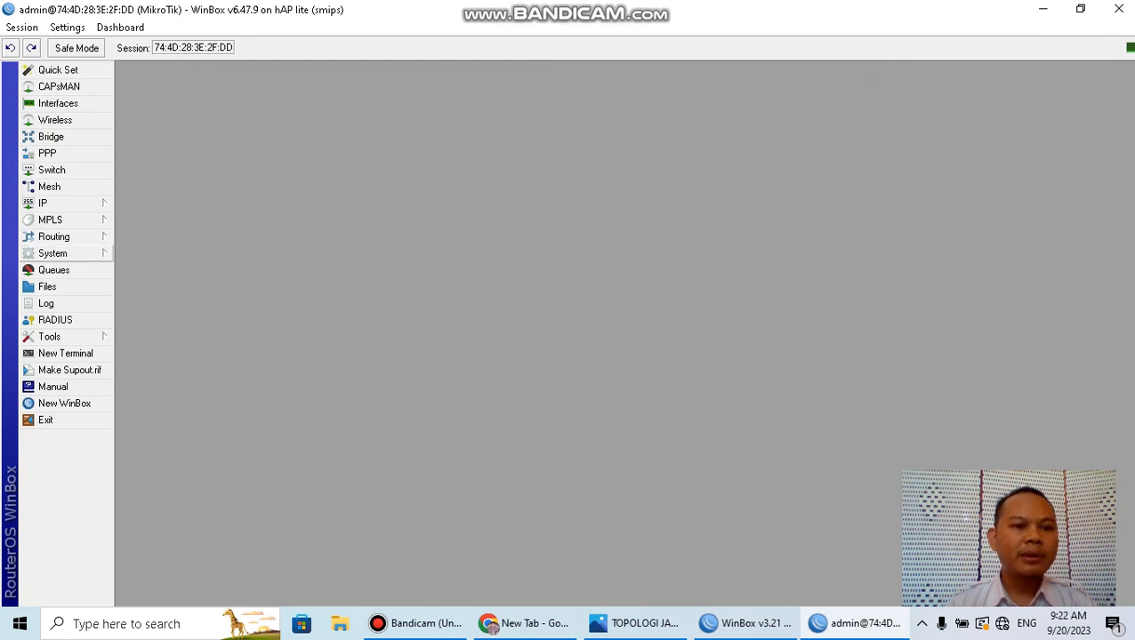
Step: Reset the router configuration with No Default Configuration enabled and confirm the reboot
{"action": "left_click", "coordinate": [52, 253]}
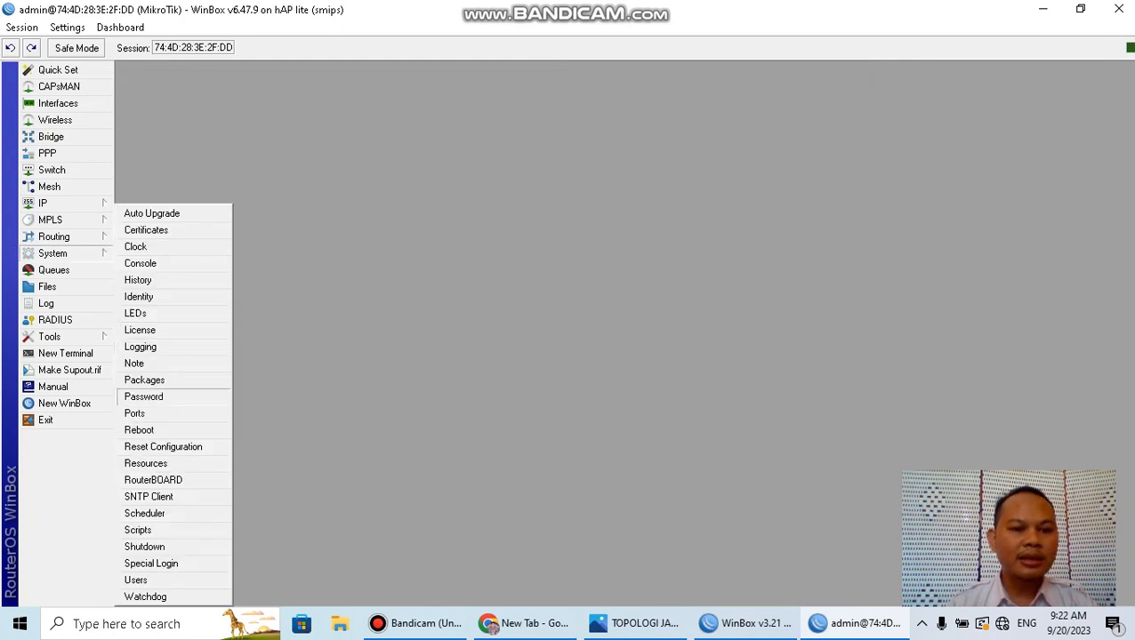
{"action": "left_click", "coordinate": [163, 447]}
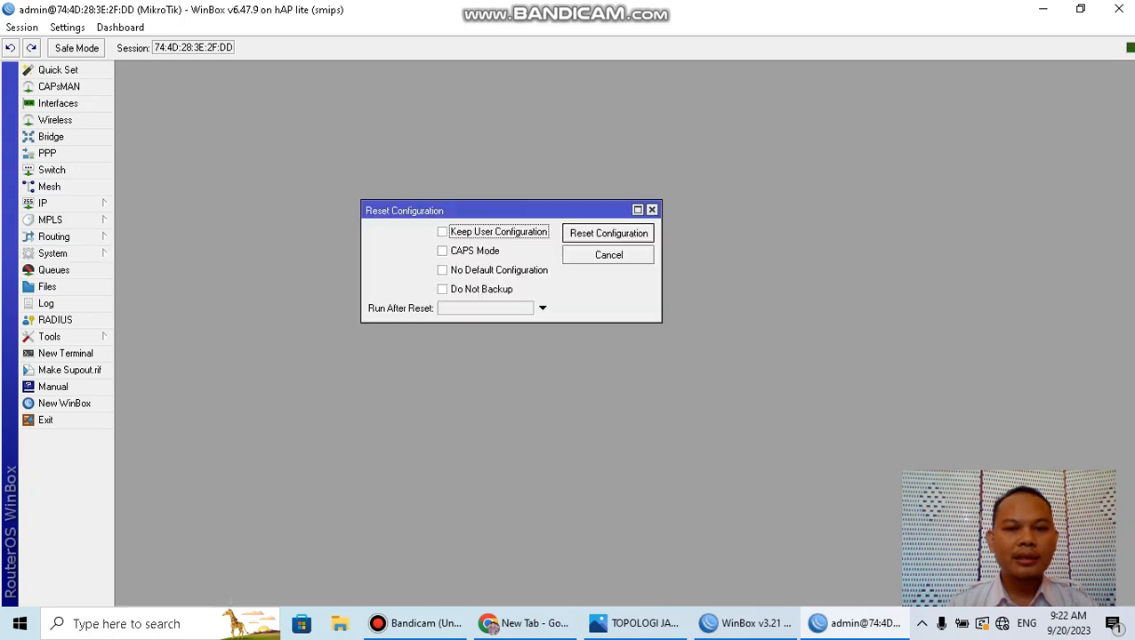
{"action": "left_click", "coordinate": [443, 270]}
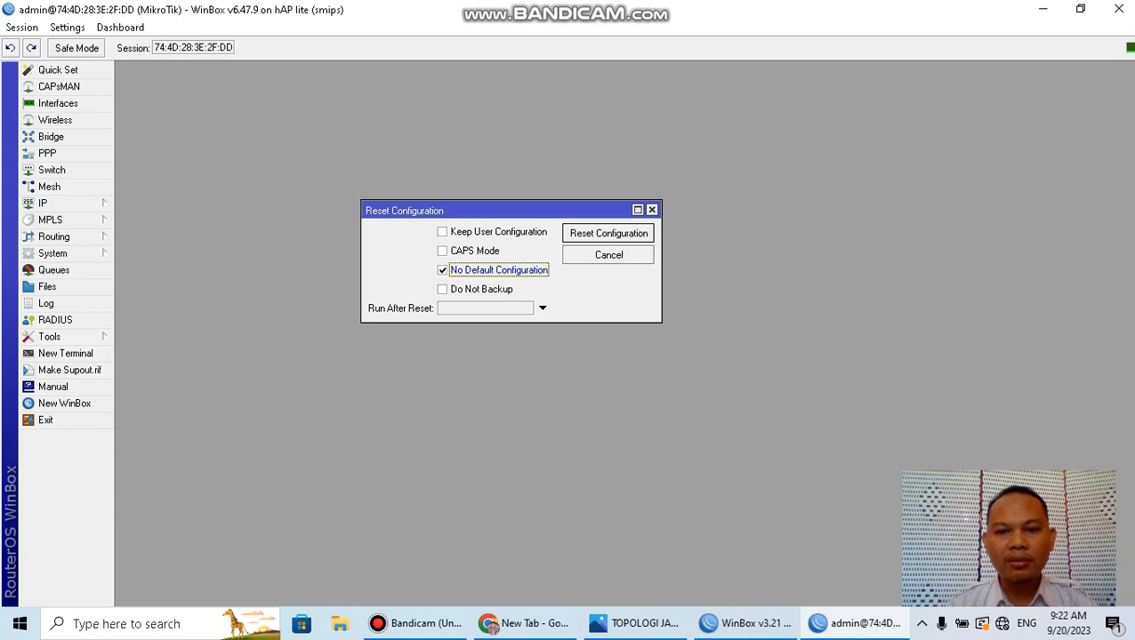
{"action": "left_click", "coordinate": [608, 233]}
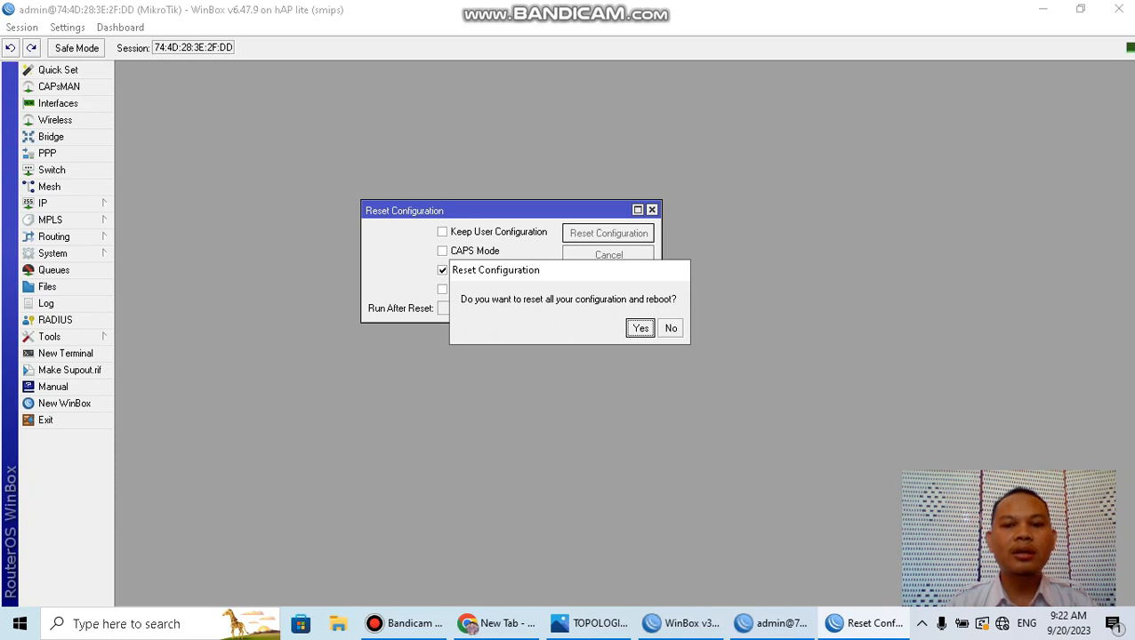
{"action": "key", "text": "Return"}
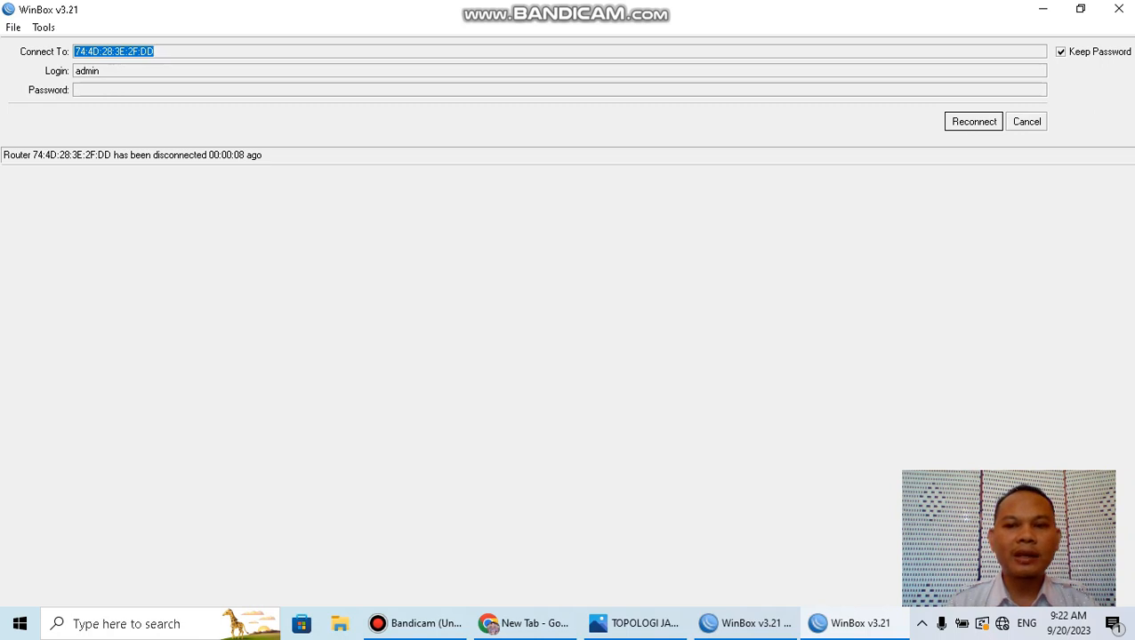
Step: Reconnect to the rebooted MikroTik router, selecting it from the refreshed neighbor list and logging in as admin
{"action": "key", "text": "Return"}
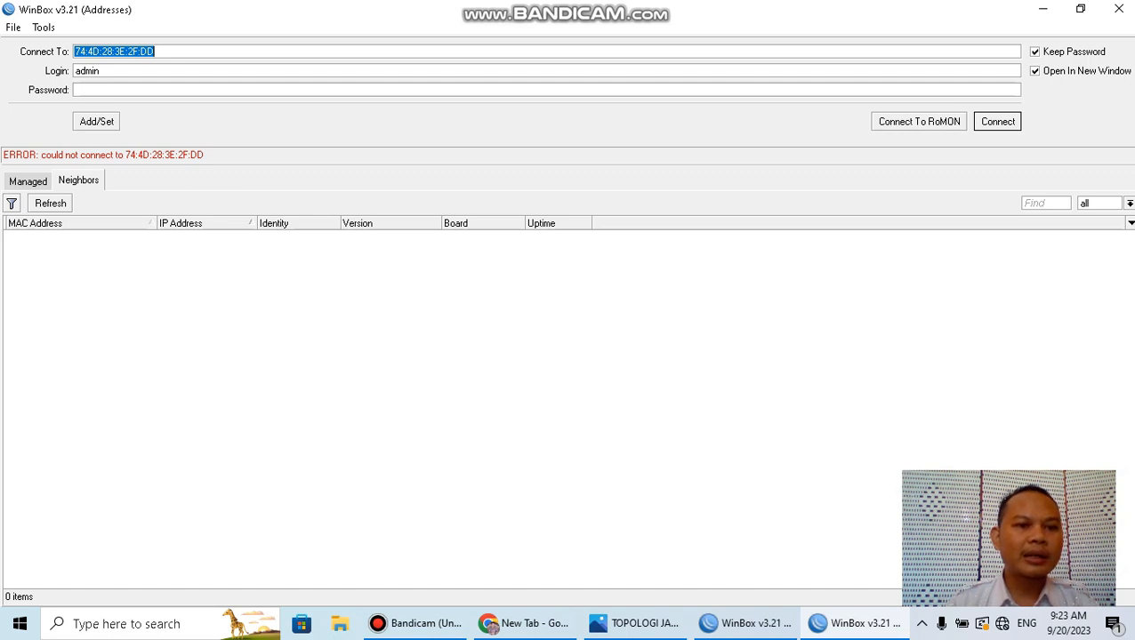
{"action": "left_click", "coordinate": [49, 203]}
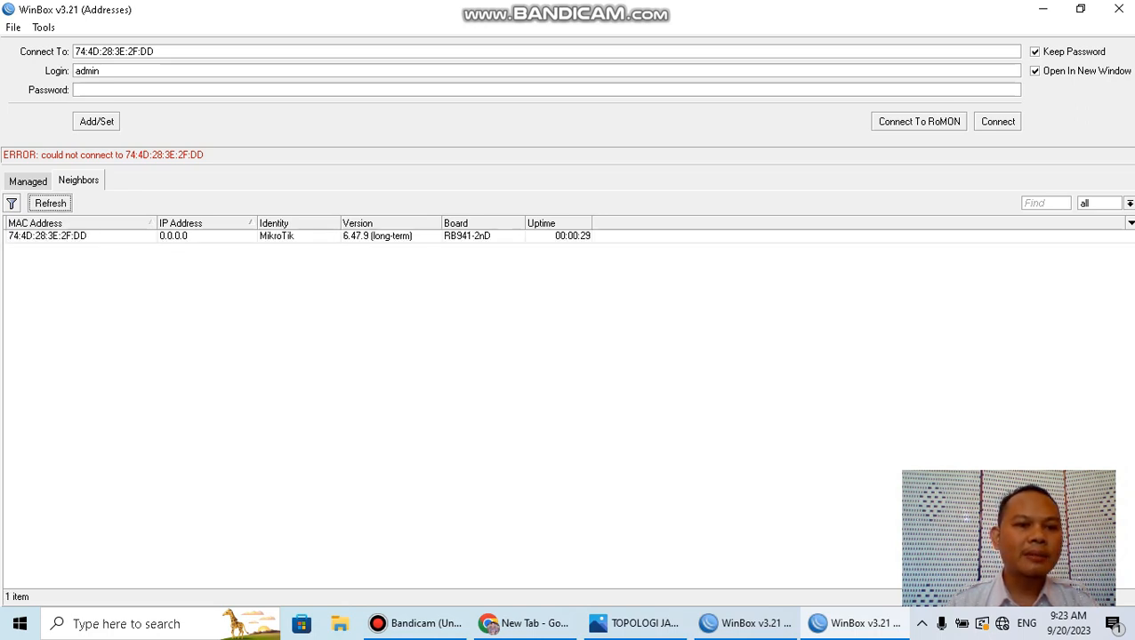
{"action": "left_click", "coordinate": [48, 236]}
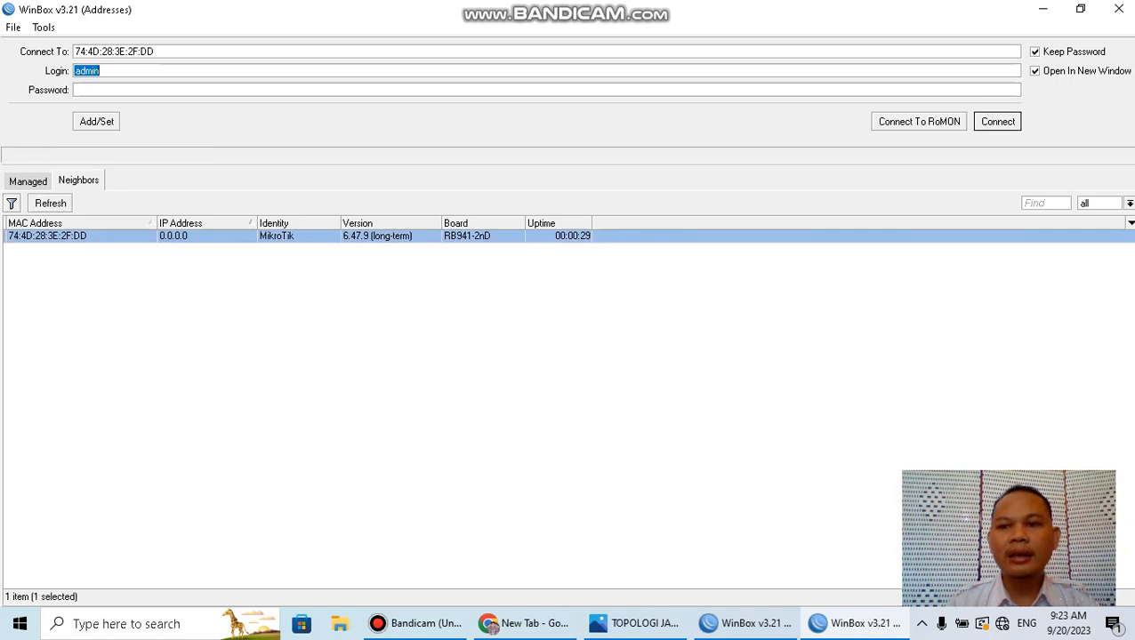
{"action": "key", "text": "Return"}
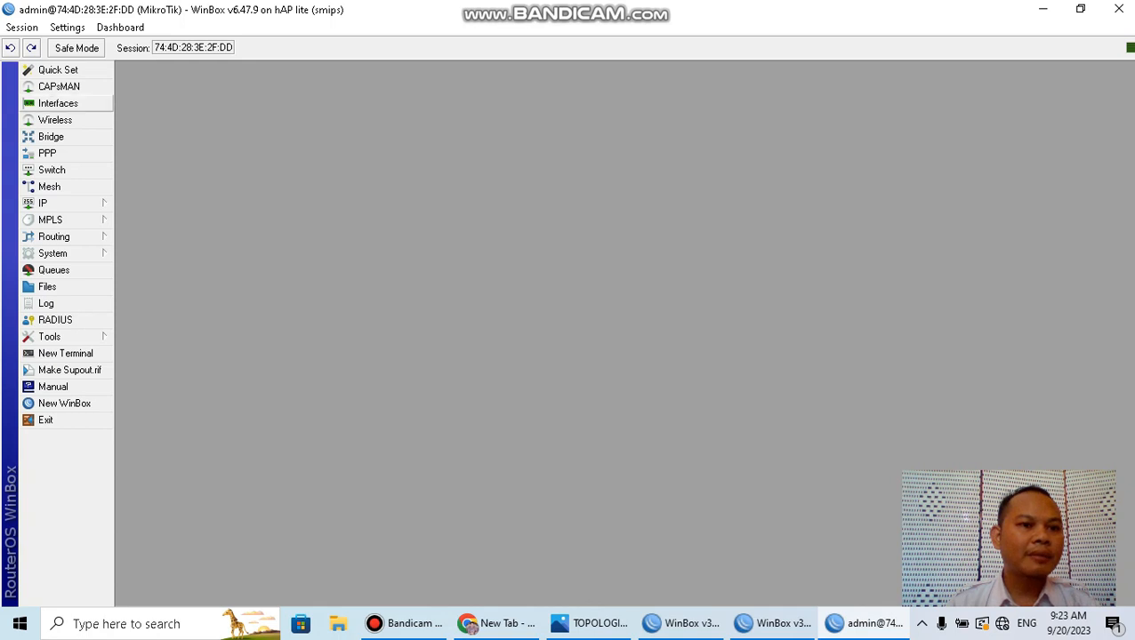
Step: Rename the ether1 interface to ether1-ISP and apply the change
{"action": "left_click", "coordinate": [58, 103]}
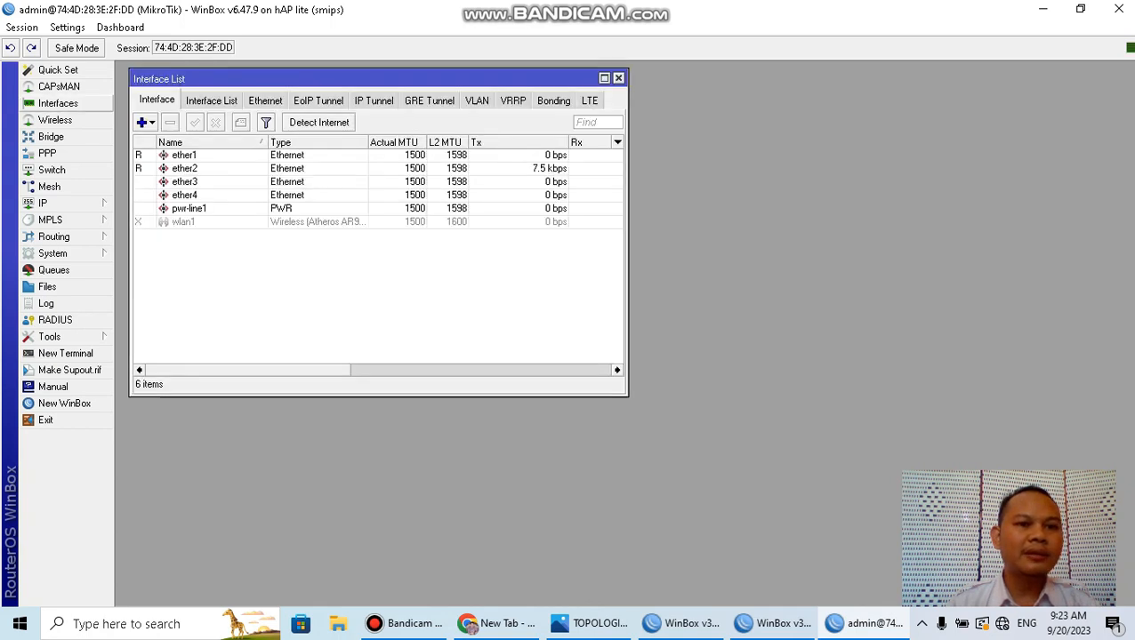
{"action": "left_click_drag", "start_coordinate": [286, 79], "coordinate": [388, 83]}
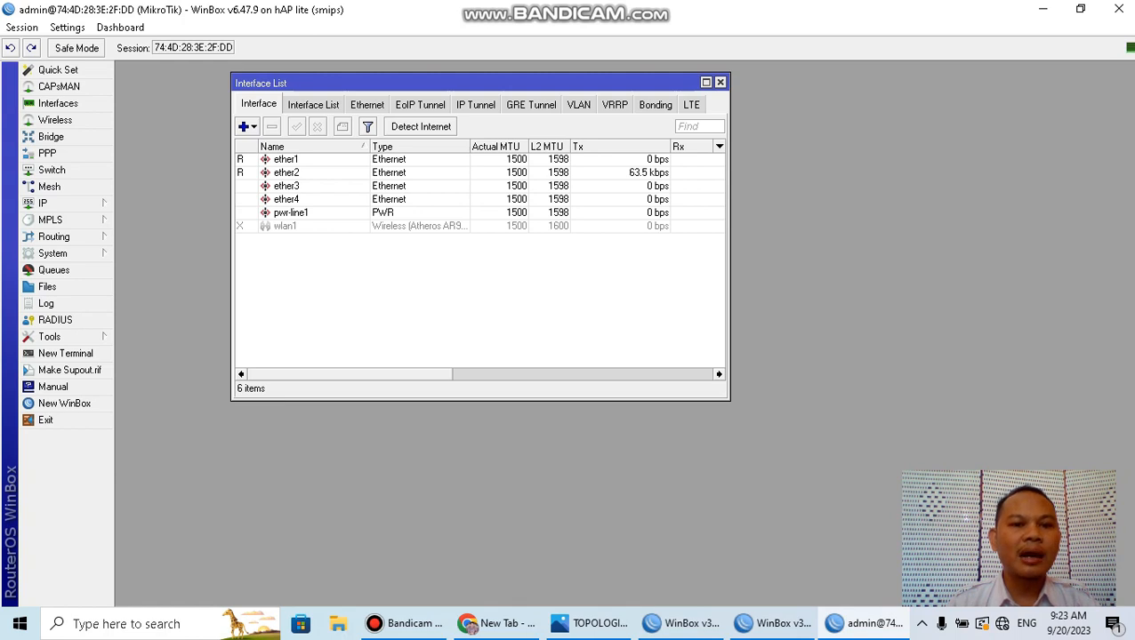
{"action": "double_click", "coordinate": [286, 159]}
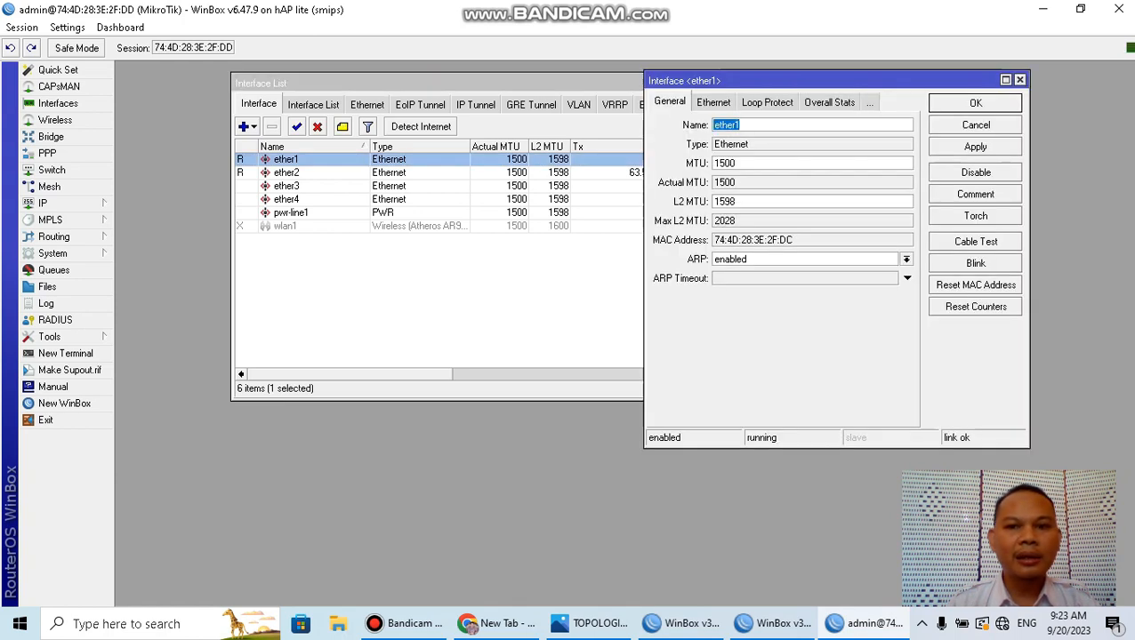
{"action": "left_click", "coordinate": [742, 126]}
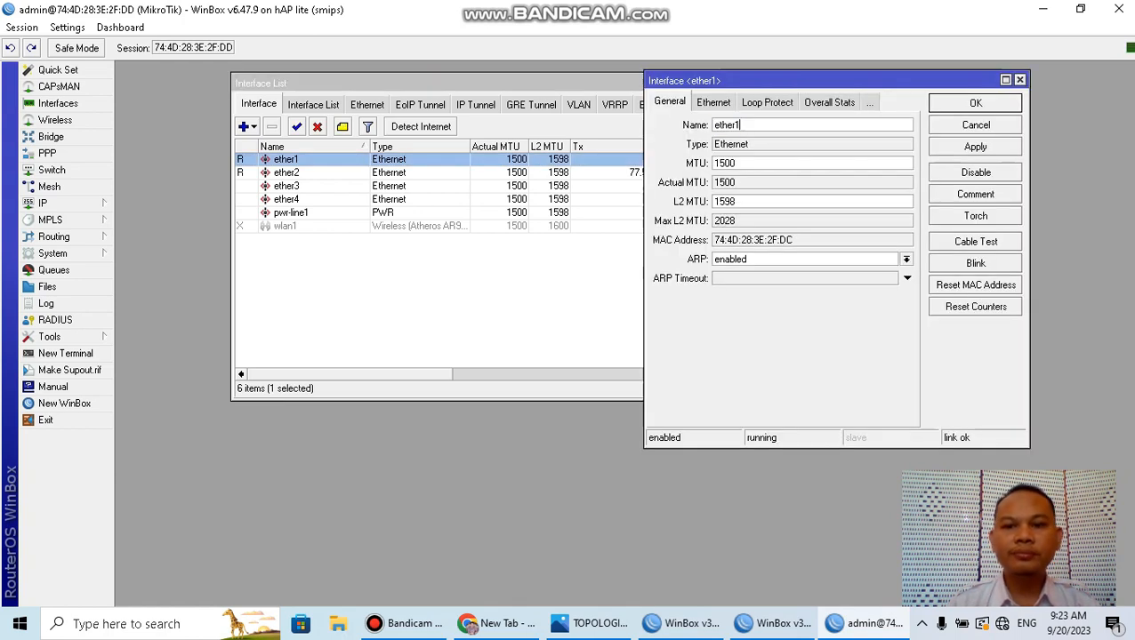
{"action": "type", "text": "-ISP"}
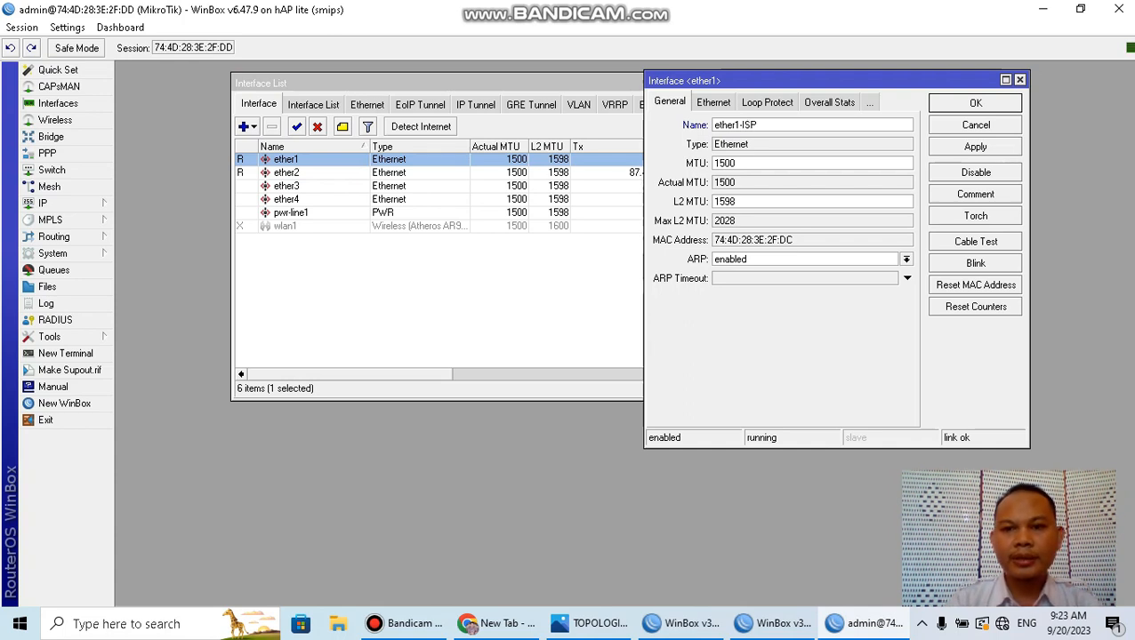
{"action": "left_click", "coordinate": [976, 147]}
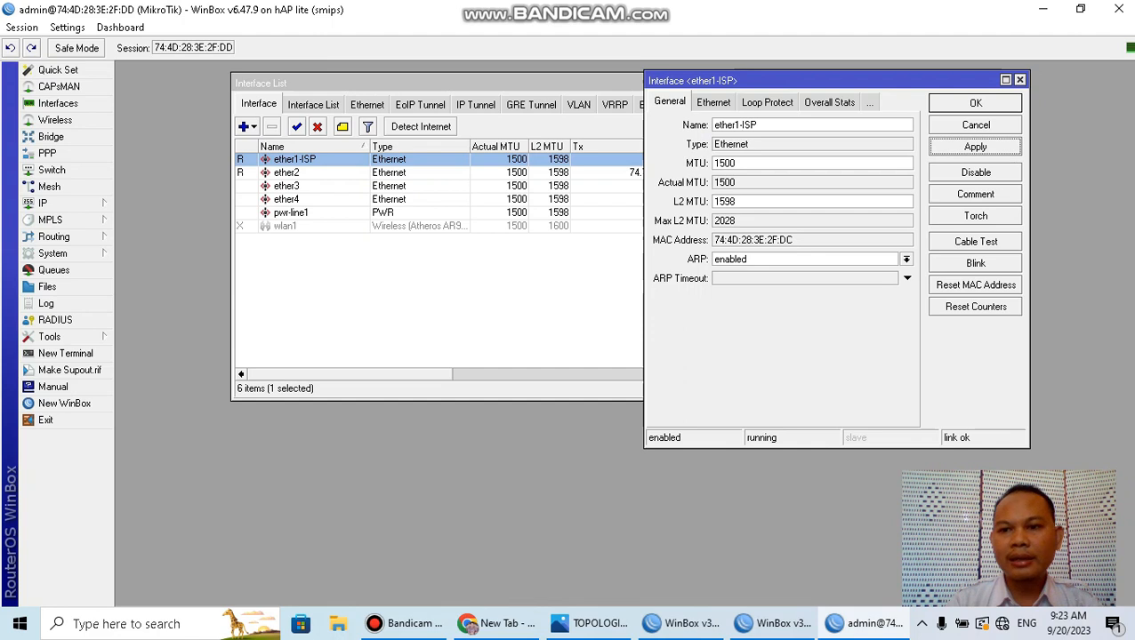
{"action": "left_click", "coordinate": [976, 103]}
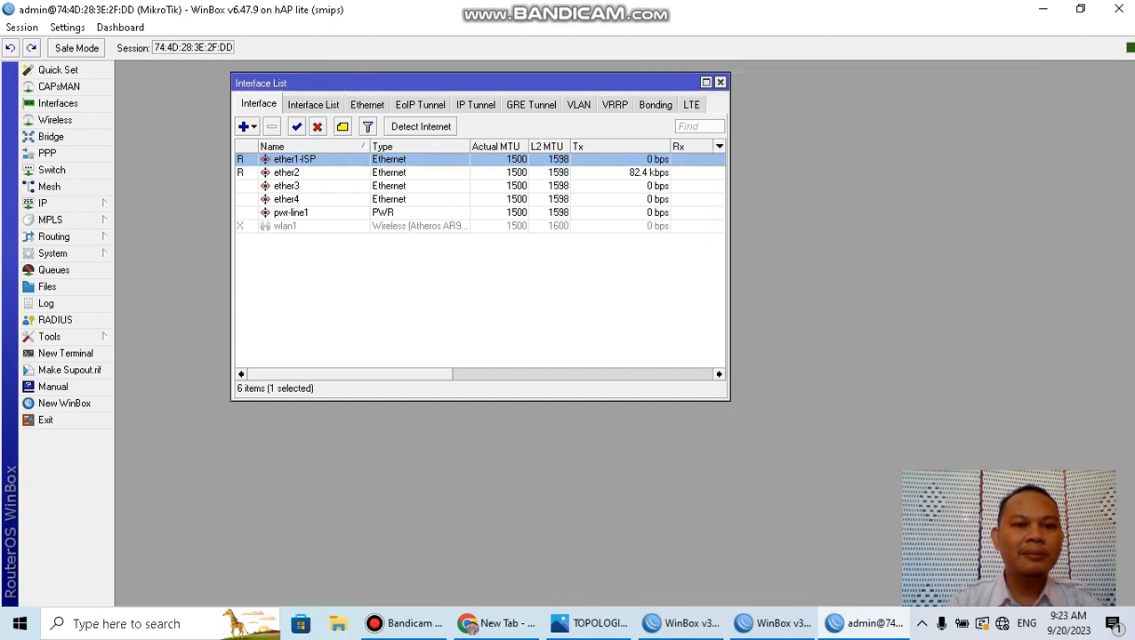
Step: Rename the ether2 interface to ether2-LAN, apply the change and close the interface list
{"action": "double_click", "coordinate": [287, 173]}
{"action": "left_click", "coordinate": [741, 125]}
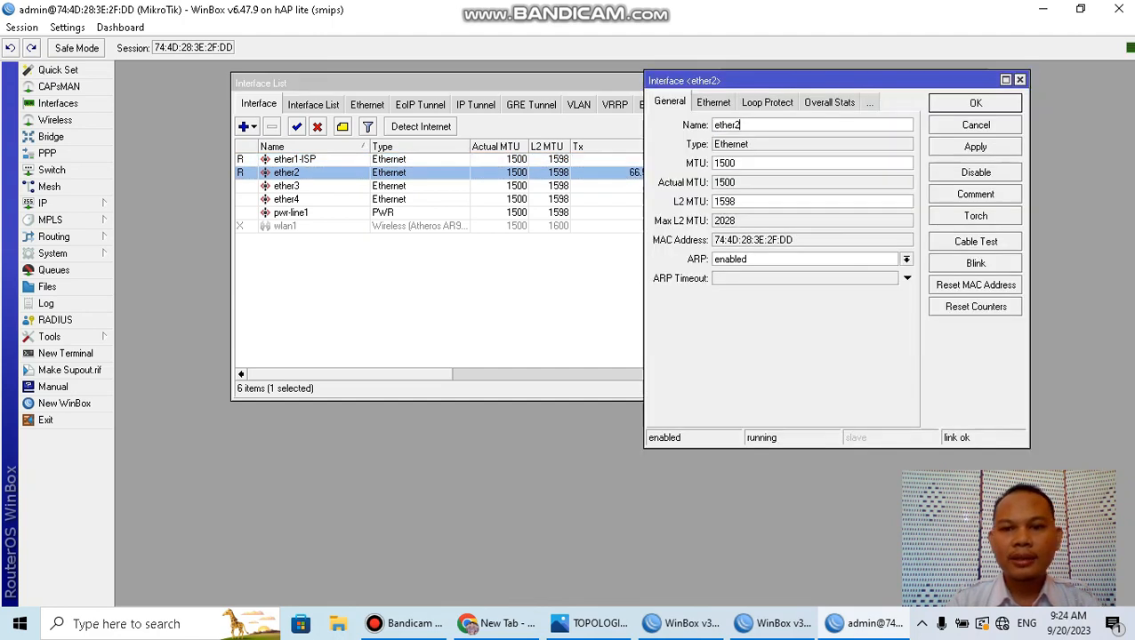
{"action": "type", "text": "-"}
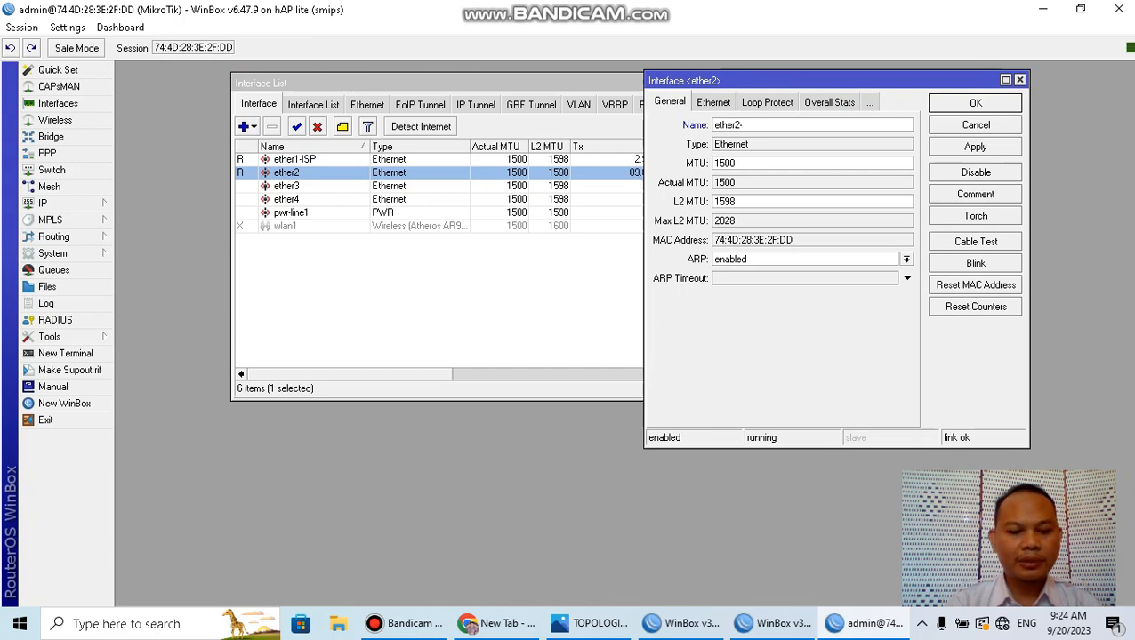
{"action": "type", "text": "LAN"}
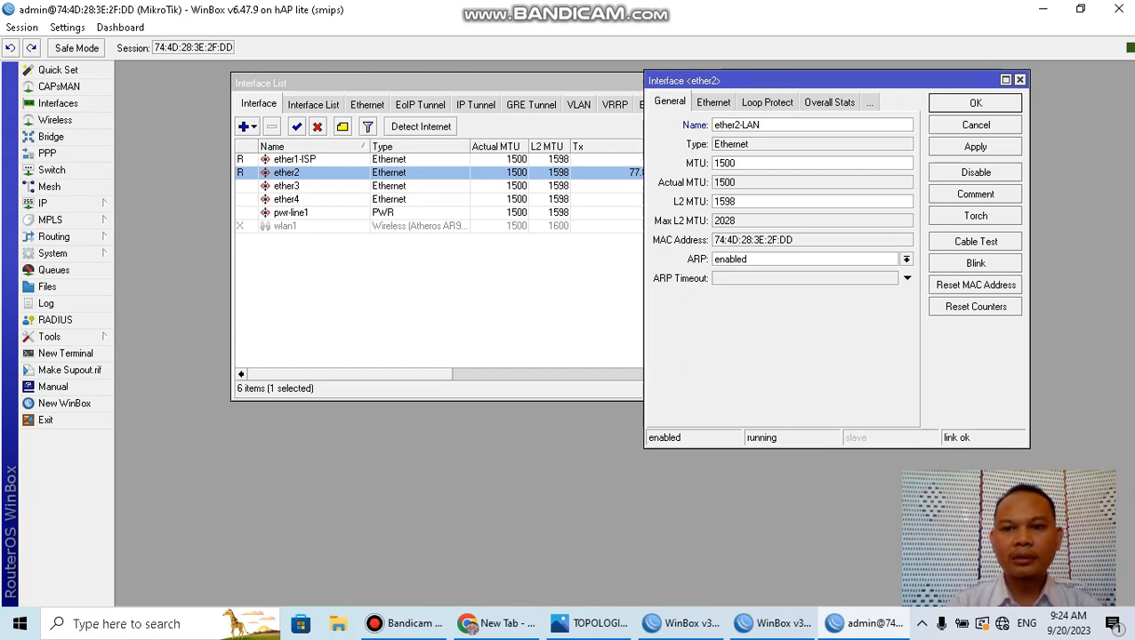
{"action": "left_click", "coordinate": [975, 146]}
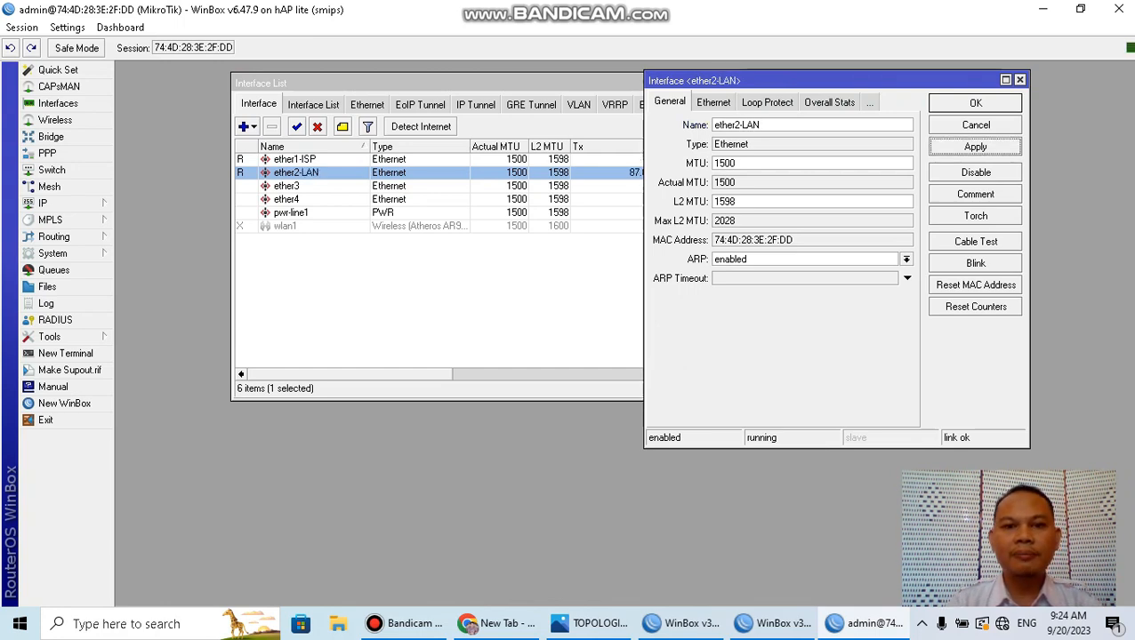
{"action": "left_click", "coordinate": [976, 103]}
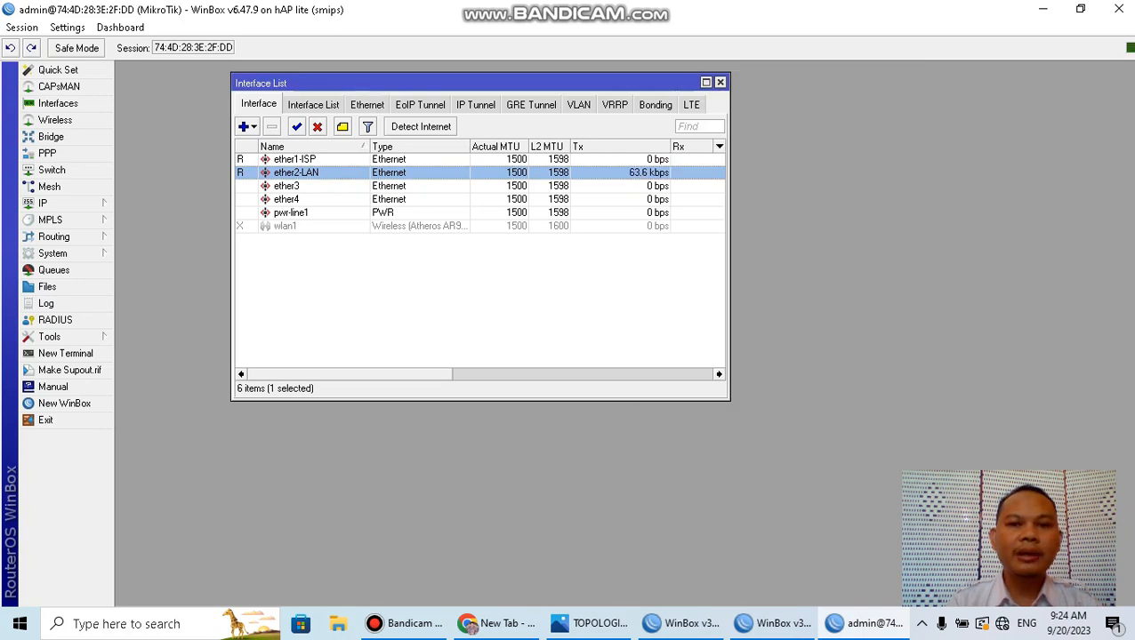
{"action": "key", "text": "Escape"}
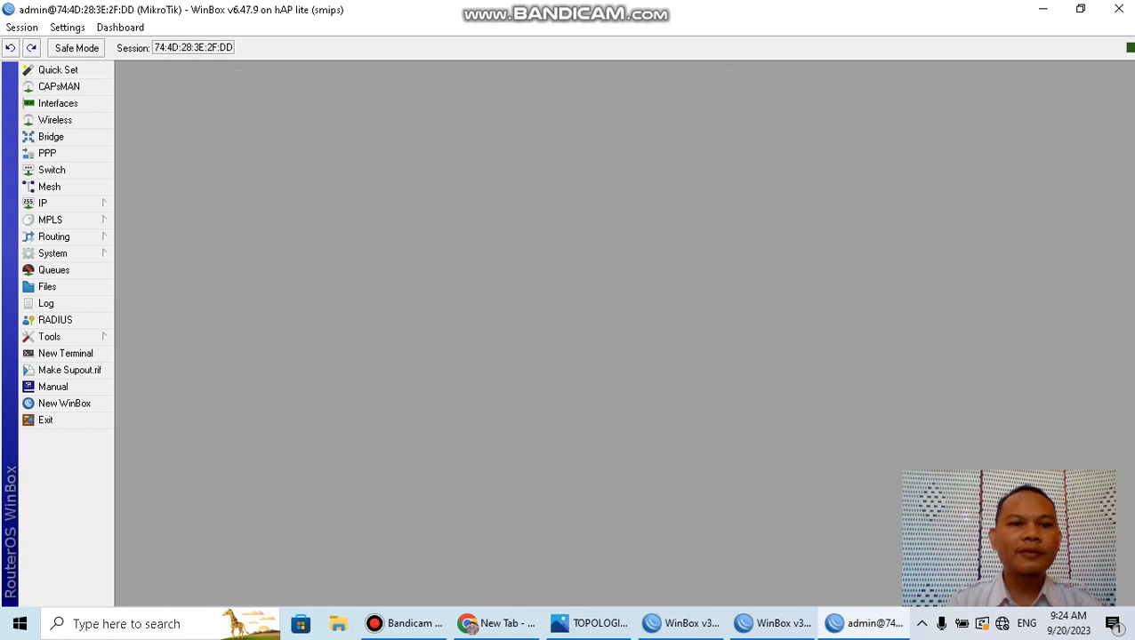
Step: Open the router's IP address list and consult the static network topology image for the planned interface addresses
{"action": "left_click", "coordinate": [67, 204]}
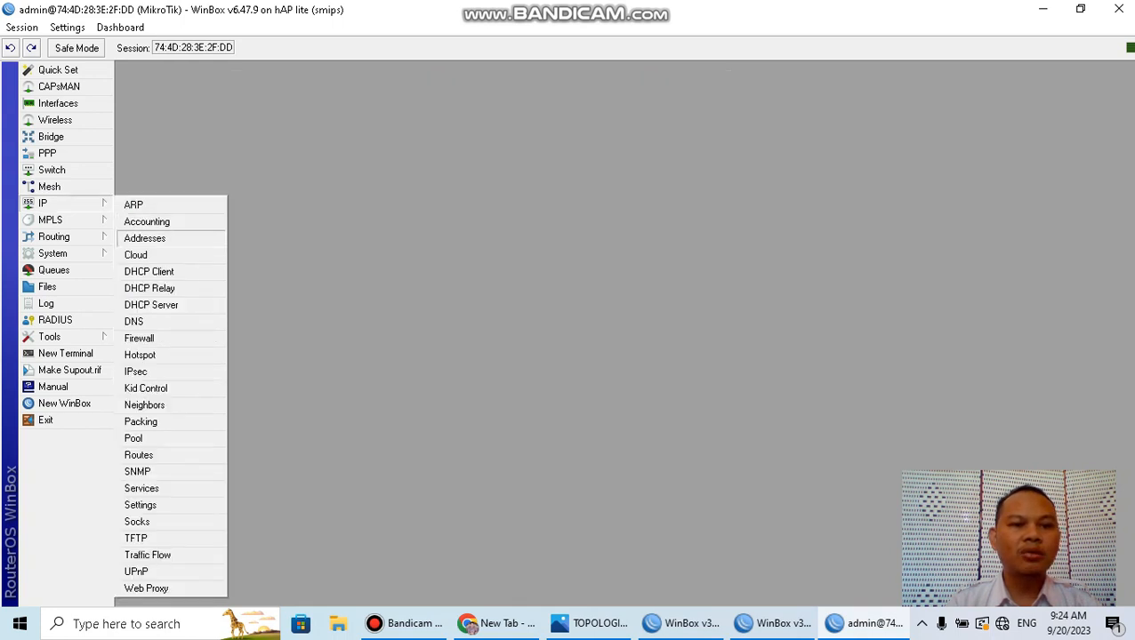
{"action": "left_click", "coordinate": [144, 238]}
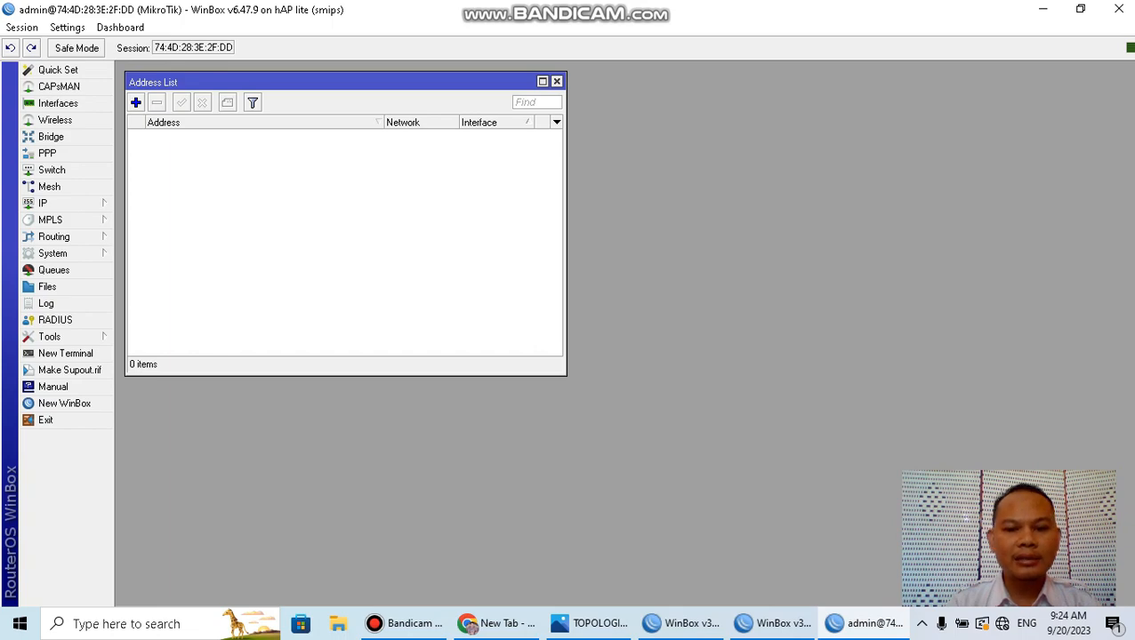
{"action": "left_click", "coordinate": [592, 624]}
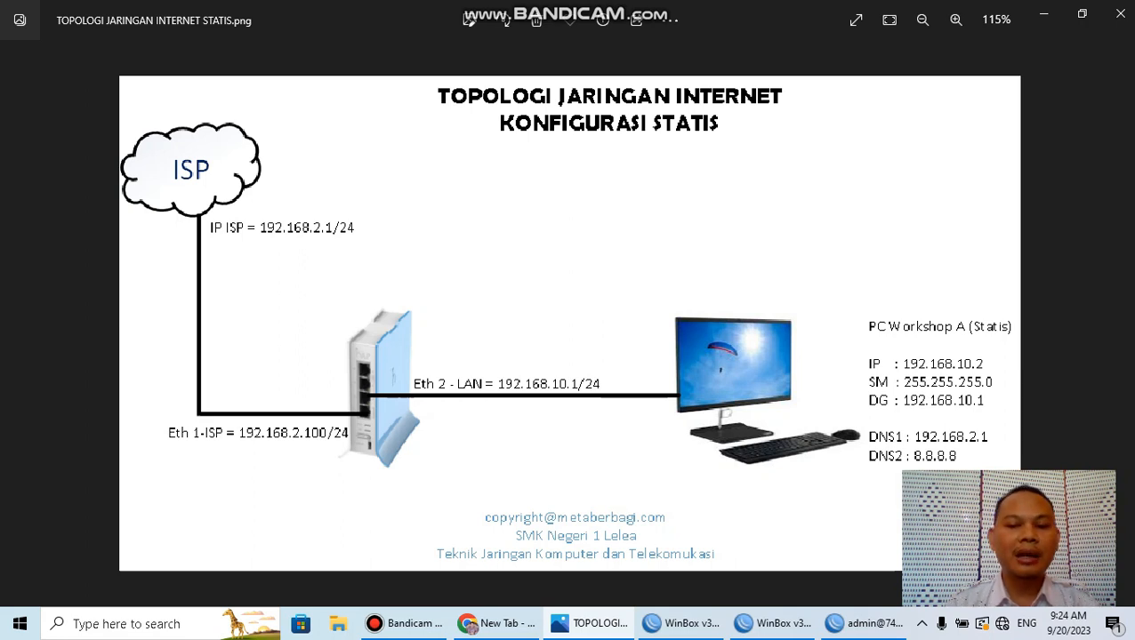
{"action": "left_click", "coordinate": [862, 623]}
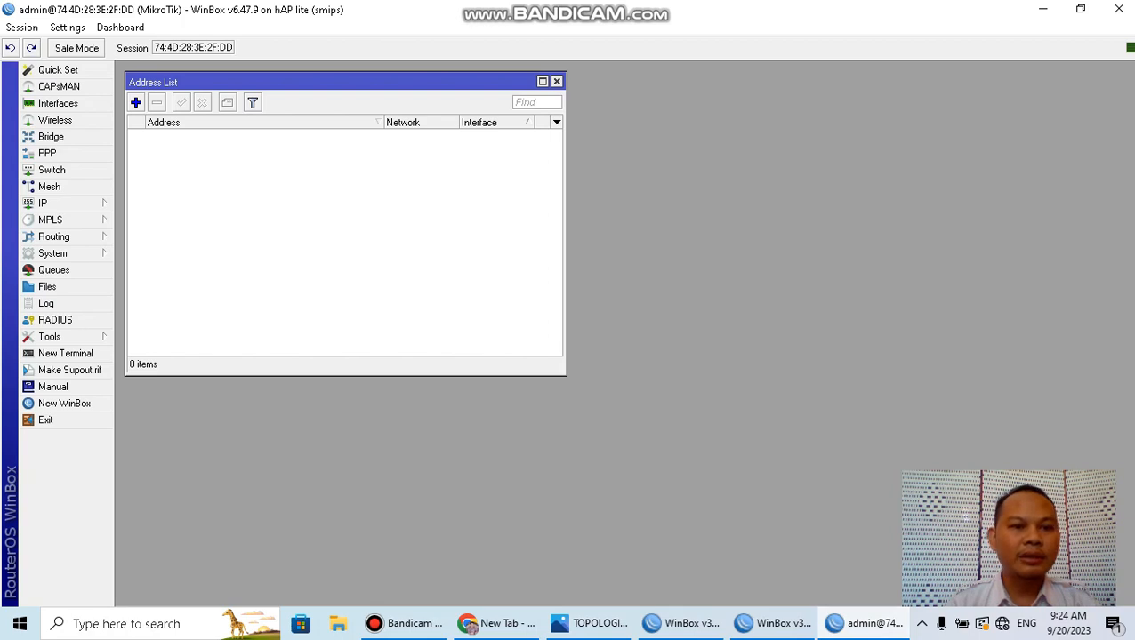
Step: Add the IP address 192.168.2.100/24 on interface ether1-ISP and apply it
{"action": "left_click", "coordinate": [136, 102]}
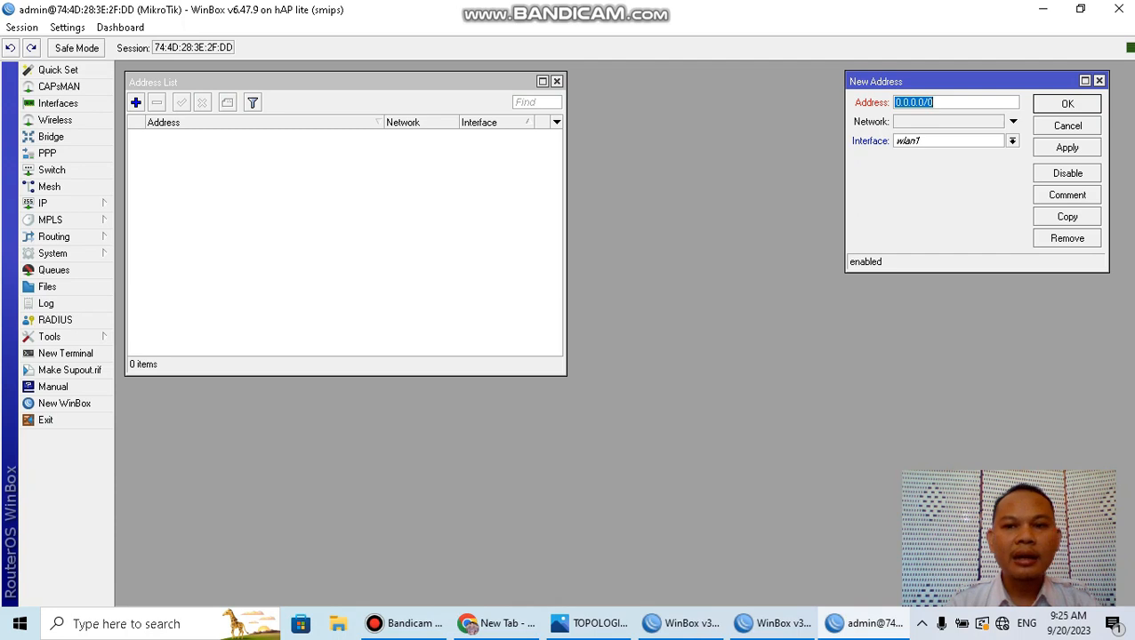
{"action": "left_click_drag", "start_coordinate": [961, 81], "coordinate": [768, 97]}
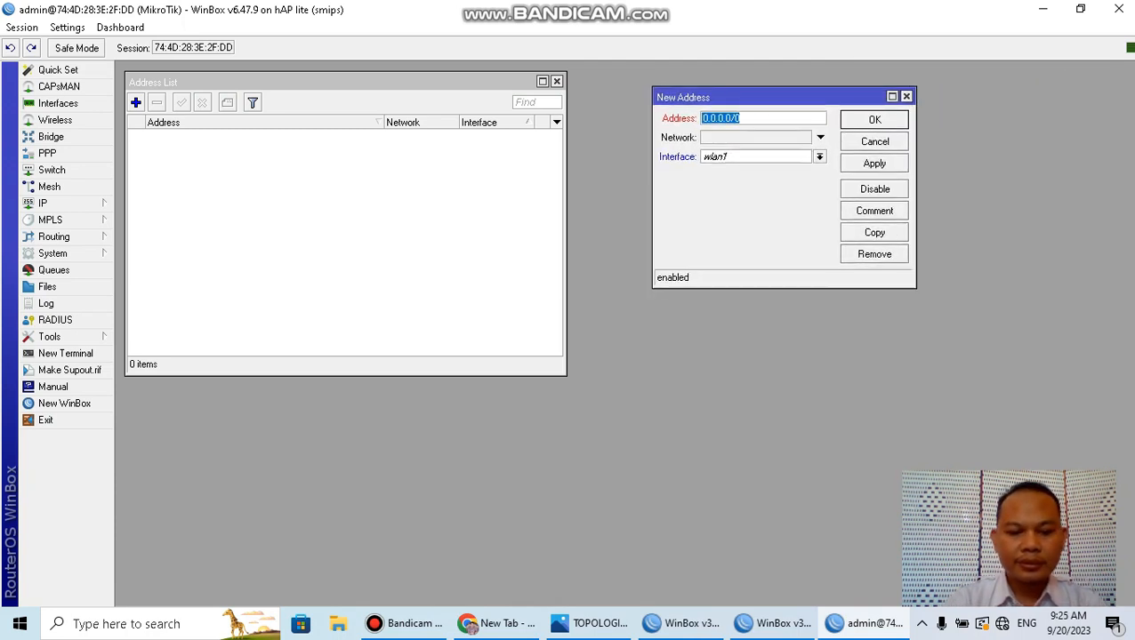
{"action": "type", "text": "1"}
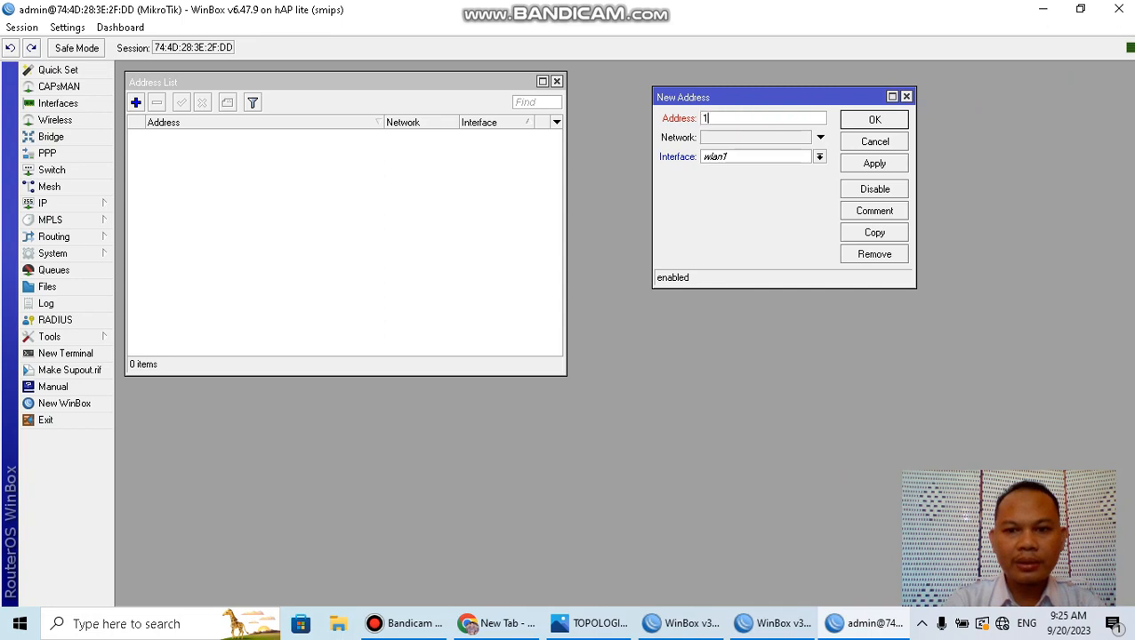
{"action": "type", "text": "92.168"}
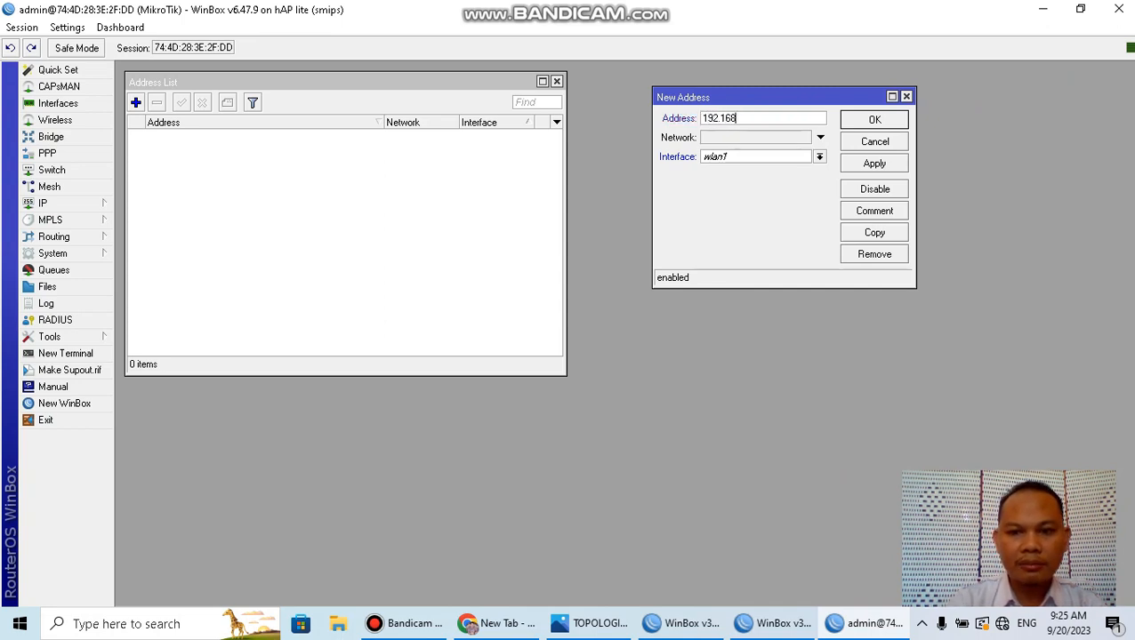
{"action": "type", "text": ".2.1"}
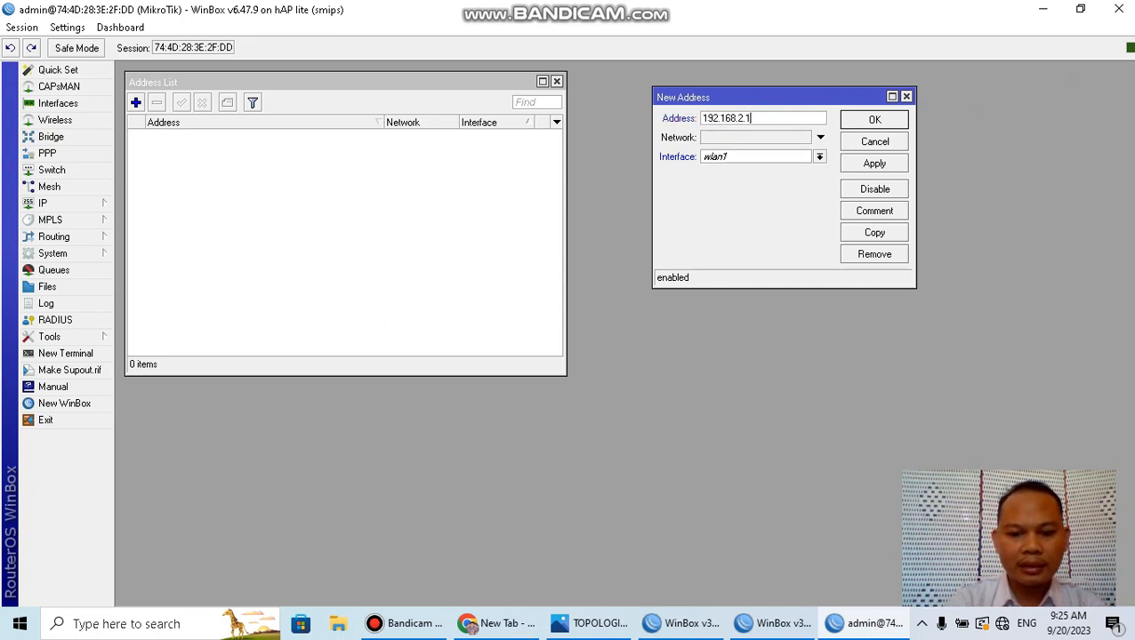
{"action": "type", "text": "00/24"}
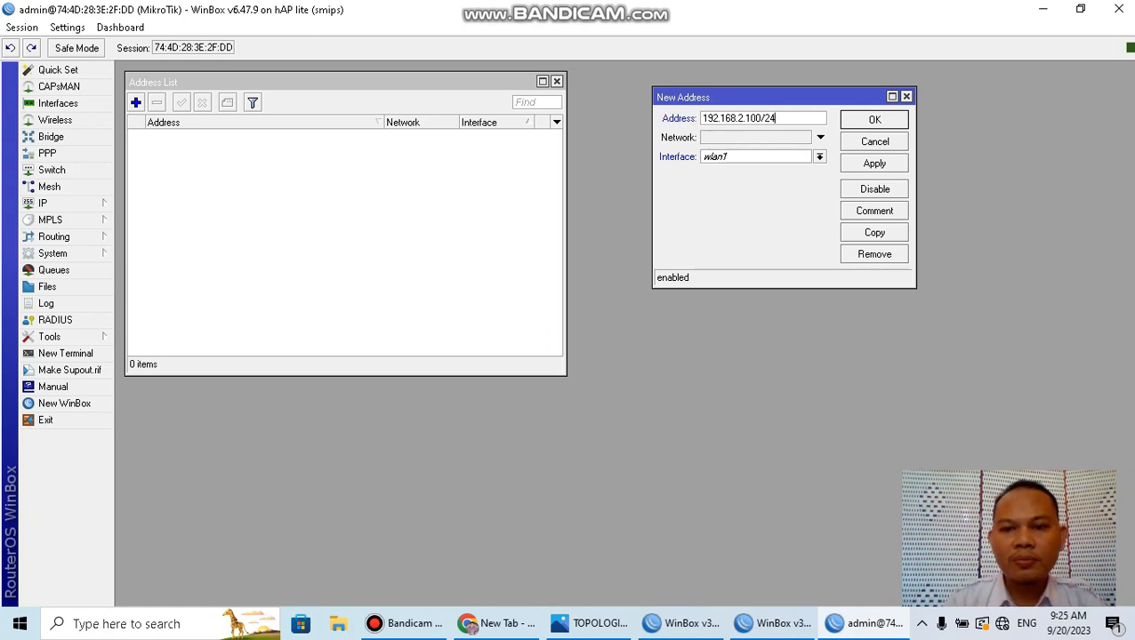
{"action": "left_click", "coordinate": [820, 157]}
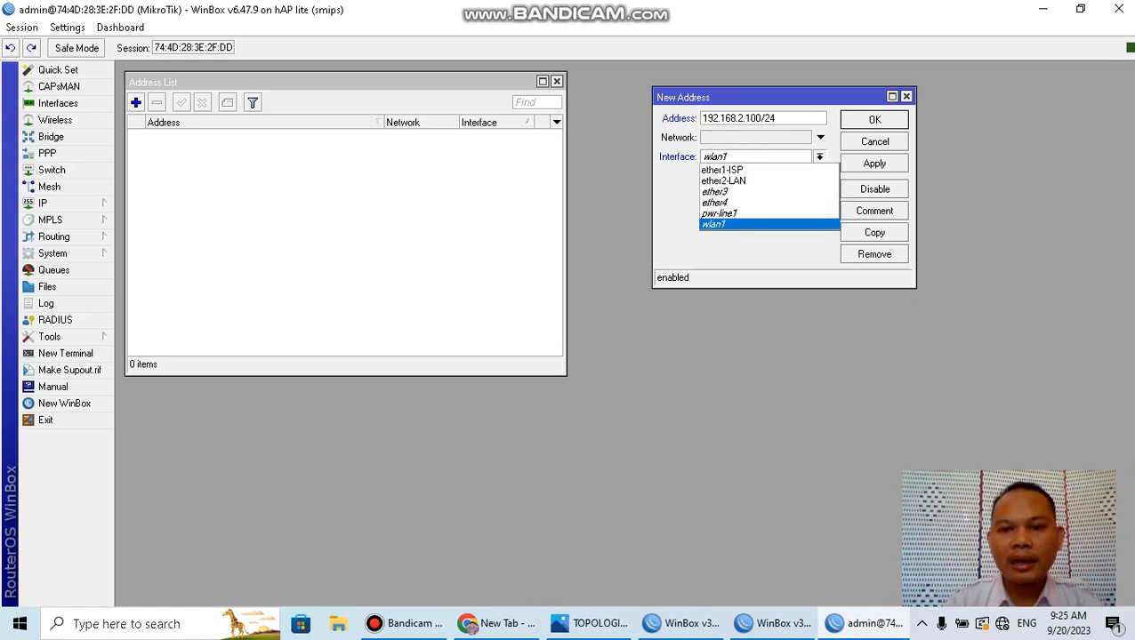
{"action": "left_click", "coordinate": [747, 169]}
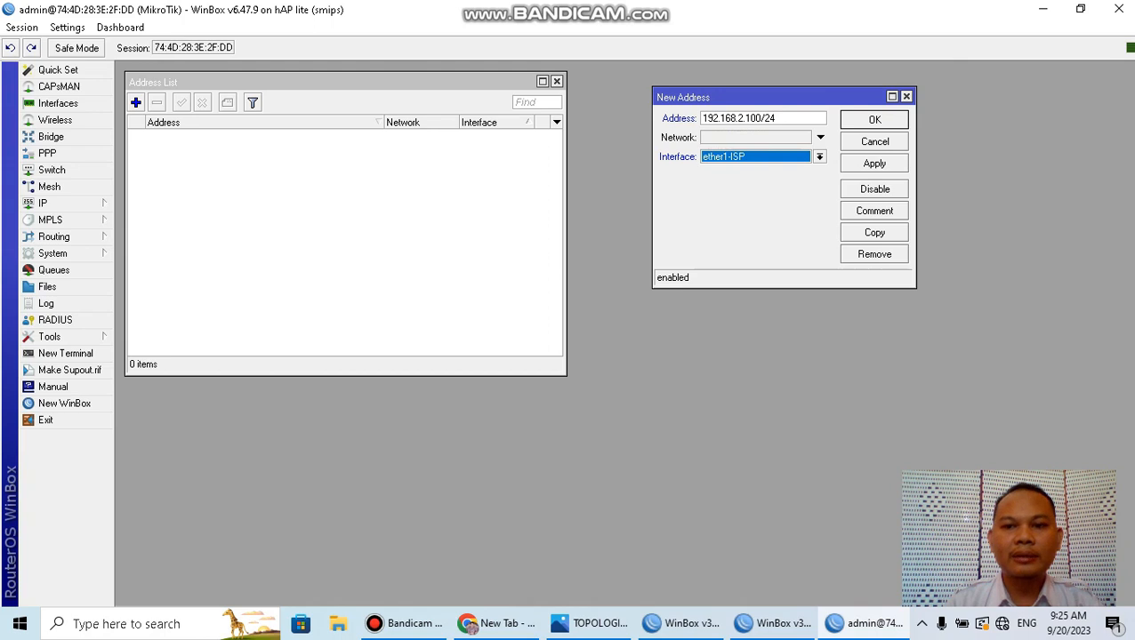
{"action": "left_click", "coordinate": [874, 163]}
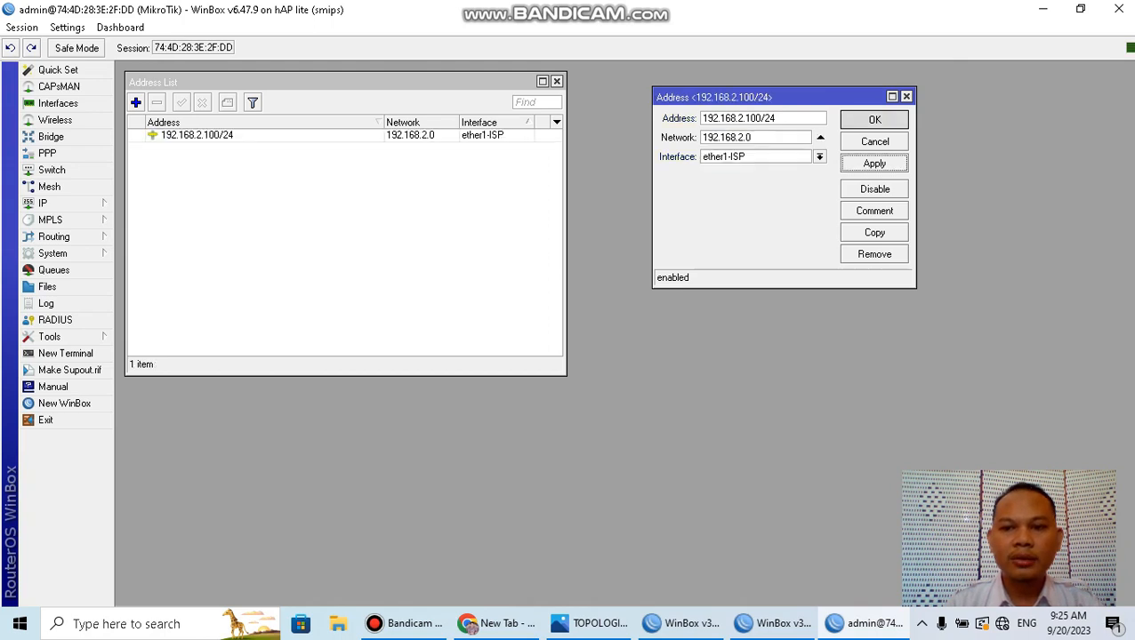
{"action": "left_click", "coordinate": [874, 120]}
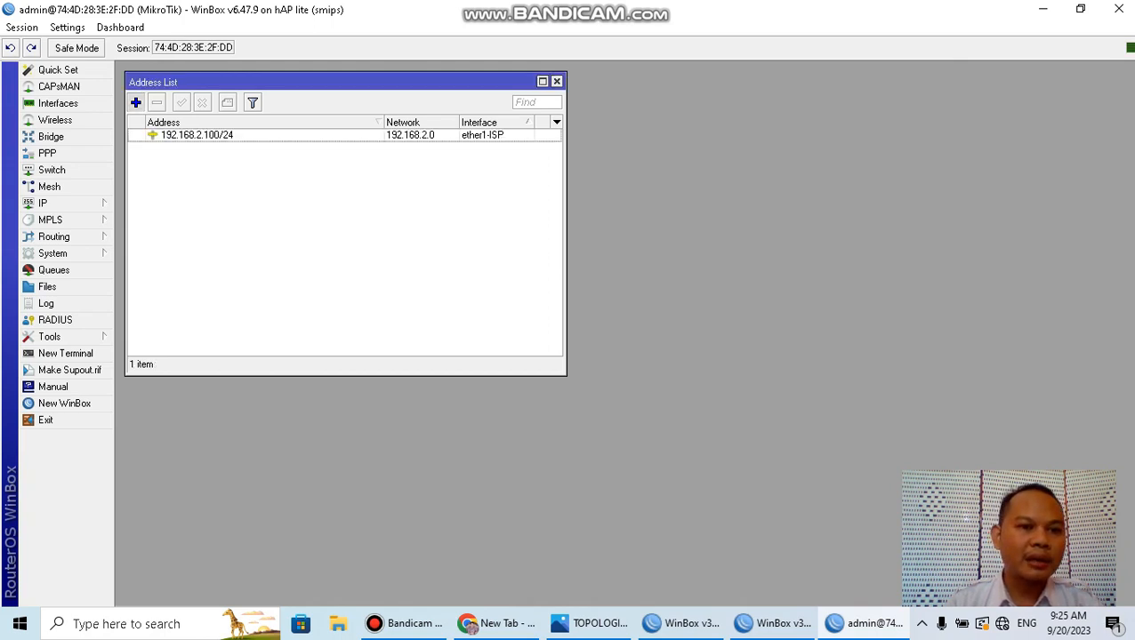
Step: Add the IP address 192.168.10.1/24 on interface ether2-LAN, apply it and close the address list
{"action": "left_click", "coordinate": [136, 102]}
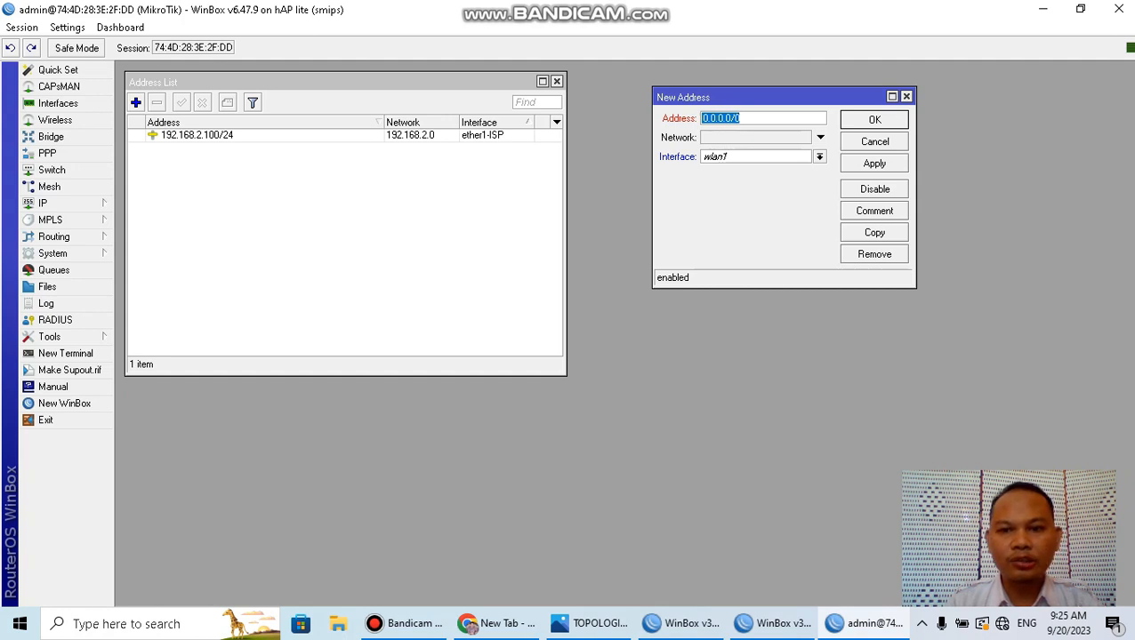
{"action": "type", "text": "19"}
{"action": "type", "text": "."}
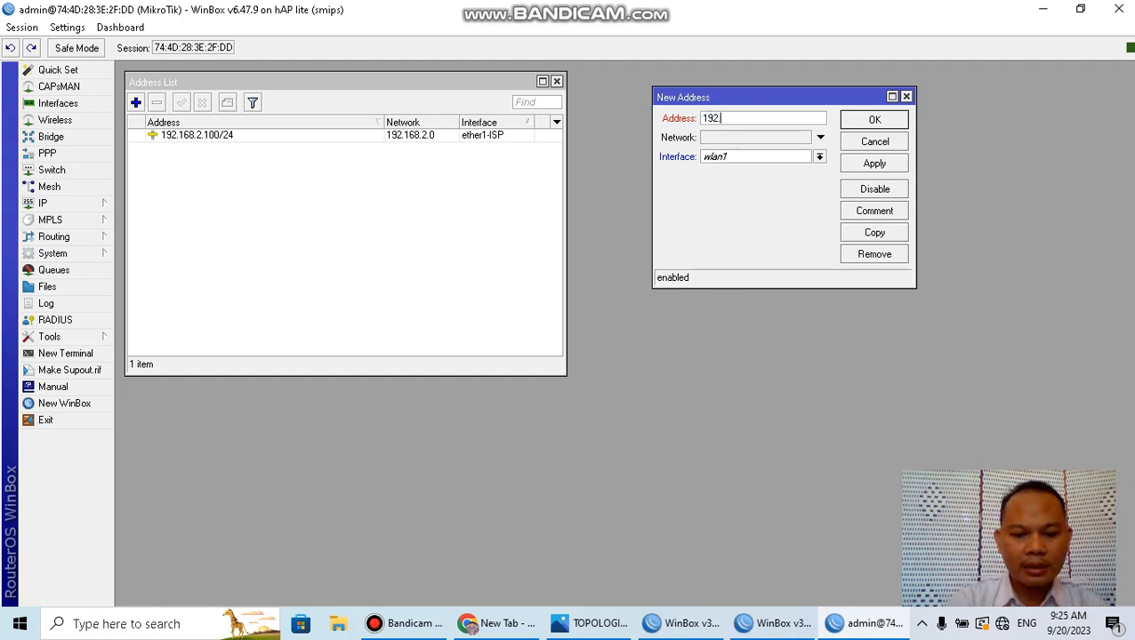
{"action": "type", "text": "168.2."}
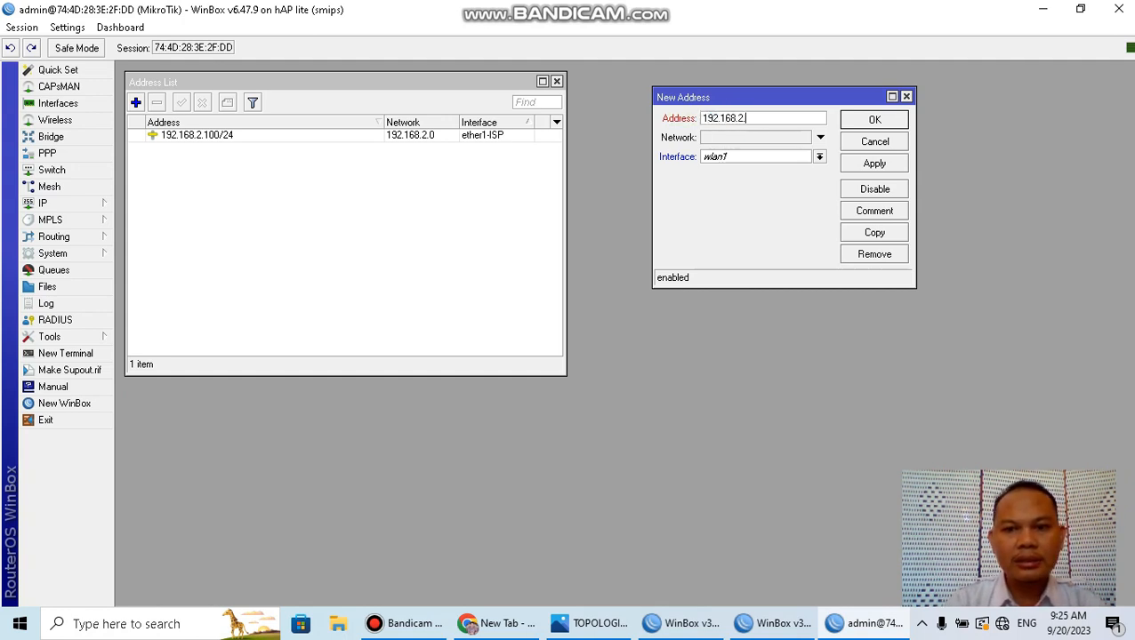
{"action": "key", "text": "BackSpace"}
{"action": "key", "text": "BackSpace"}
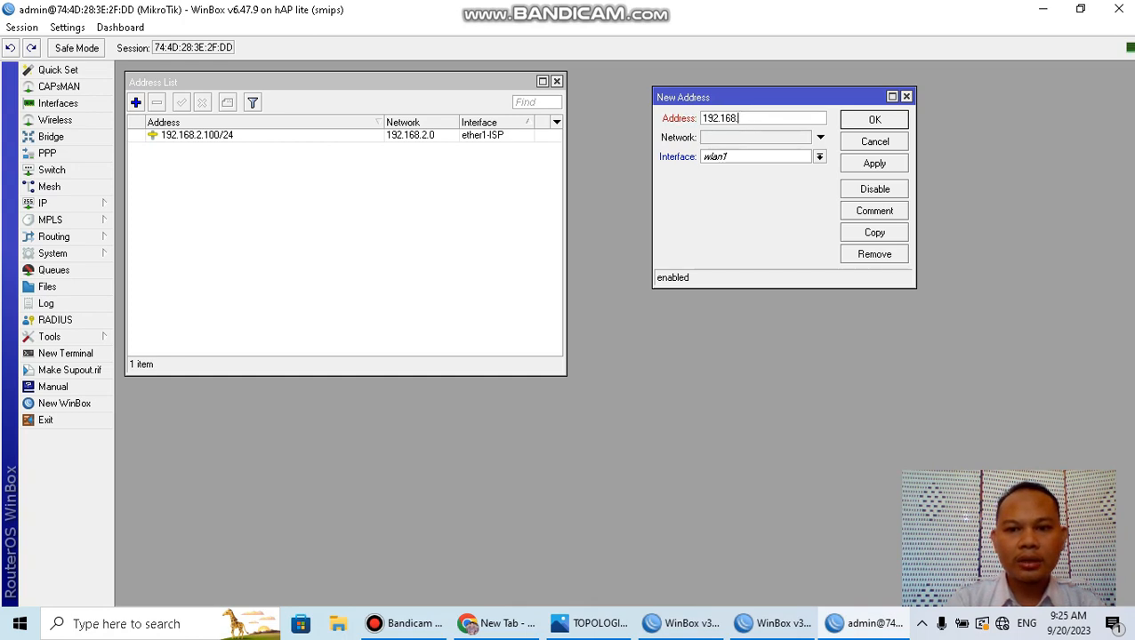
{"action": "type", "text": "10.1"}
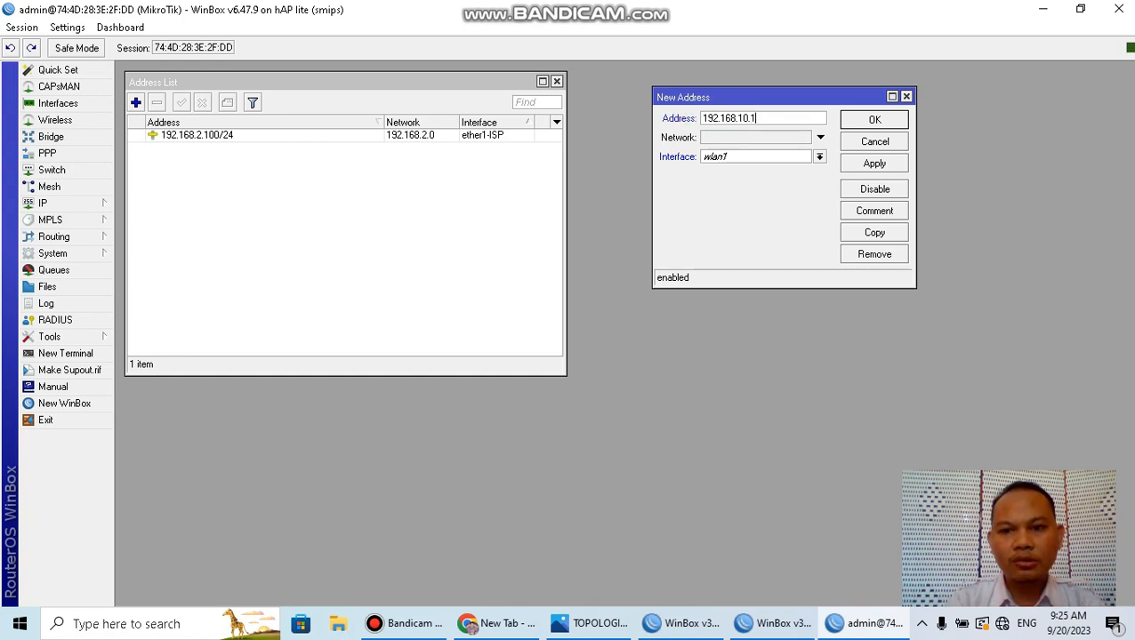
{"action": "type", "text": "/24"}
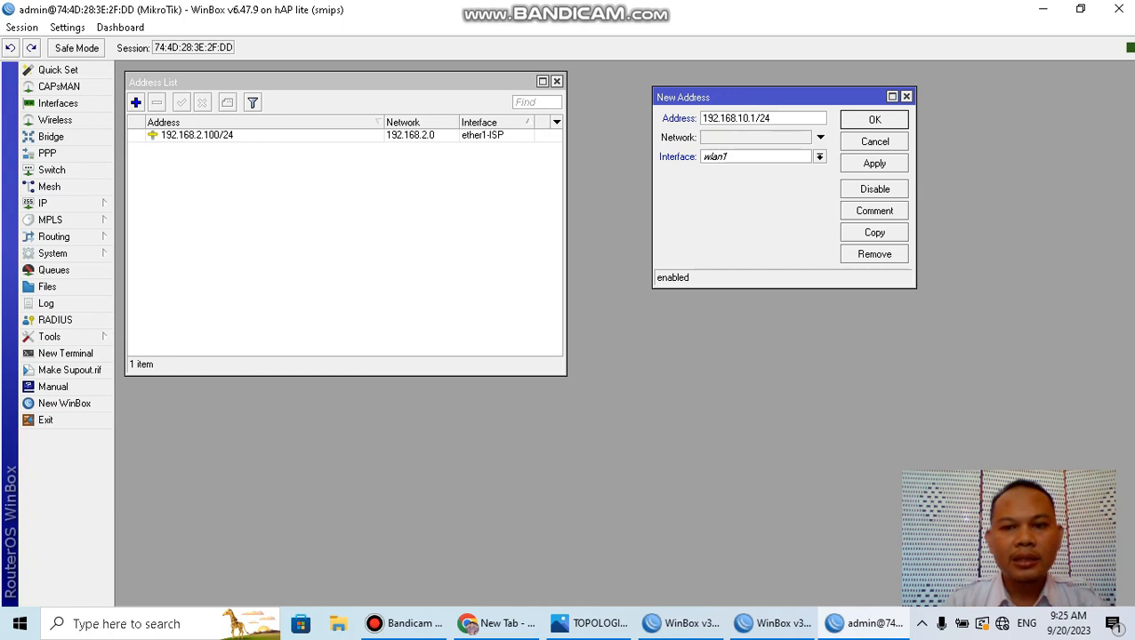
{"action": "left_click", "coordinate": [819, 157]}
{"action": "left_click", "coordinate": [723, 181]}
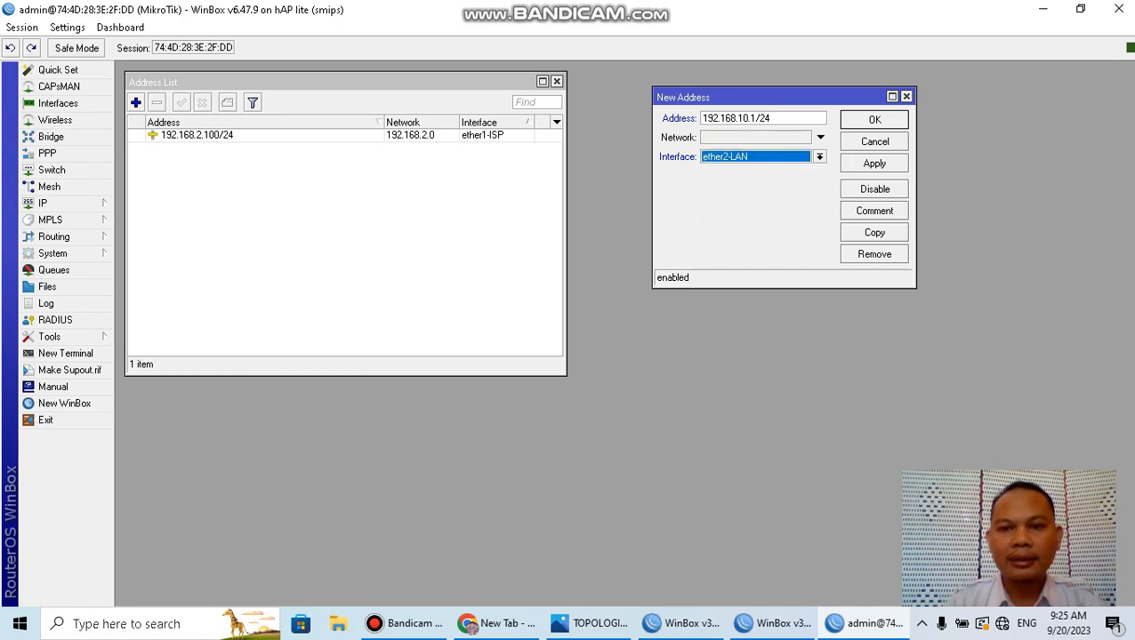
{"action": "left_click", "coordinate": [874, 164]}
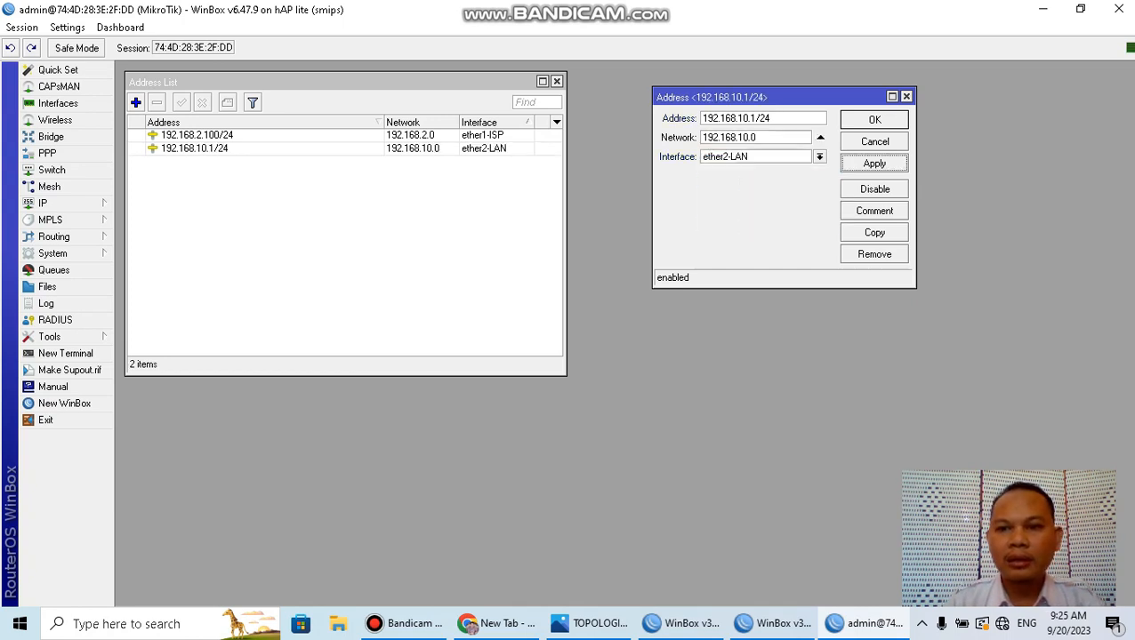
{"action": "left_click", "coordinate": [875, 120]}
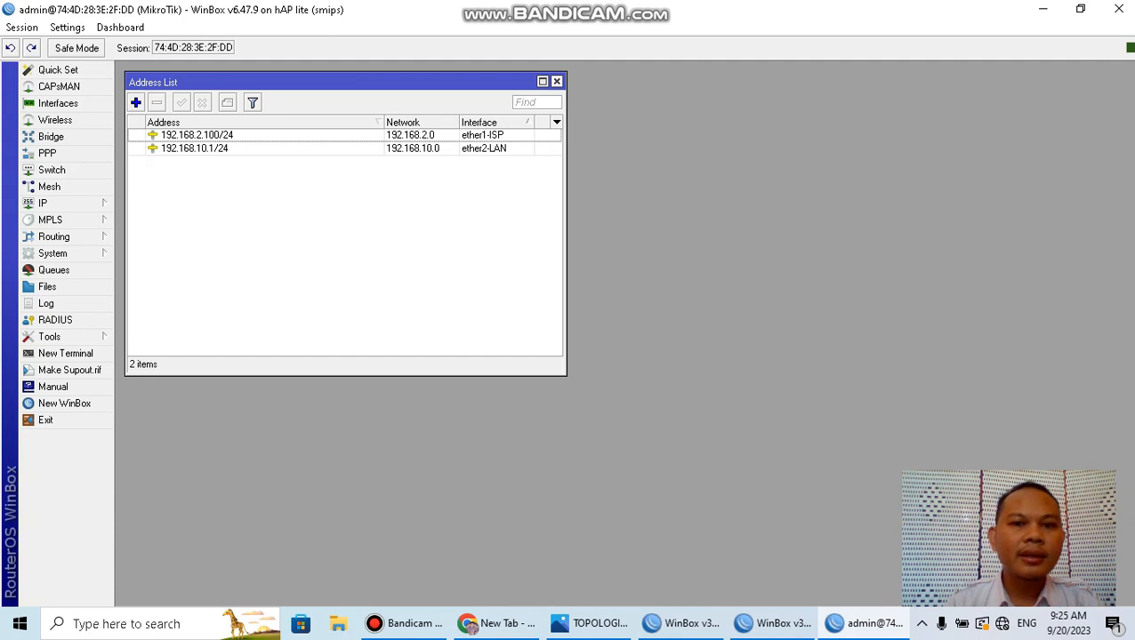
{"action": "left_click", "coordinate": [556, 81]}
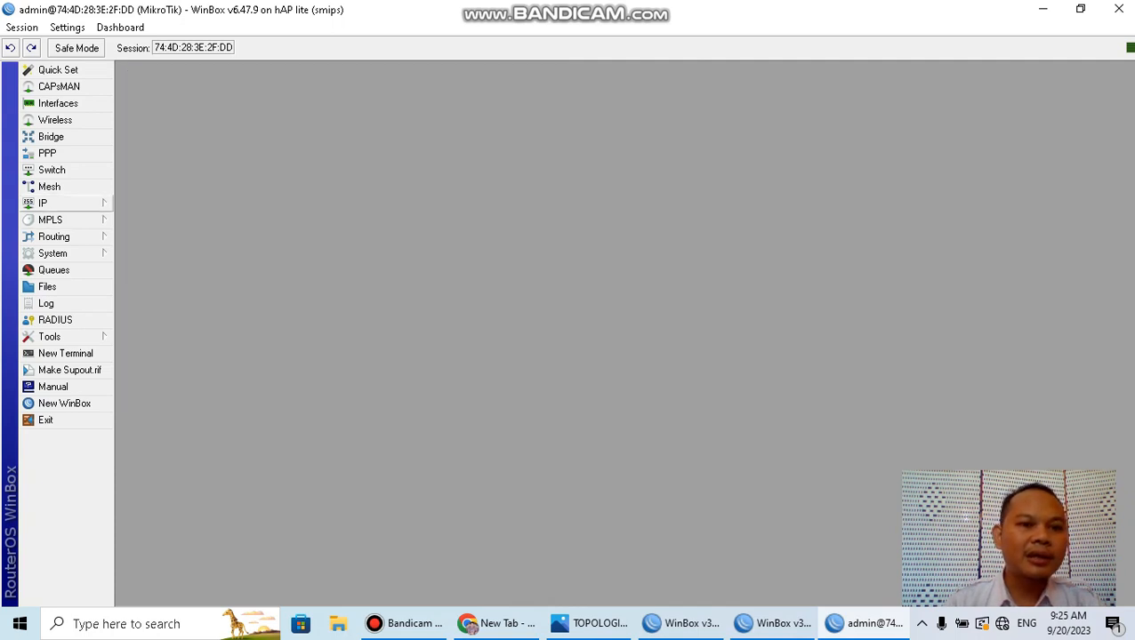
Step: Set the router's DNS server to 192.168.2.1, allow remote requests and apply the DNS settings
{"action": "left_click", "coordinate": [64, 204]}
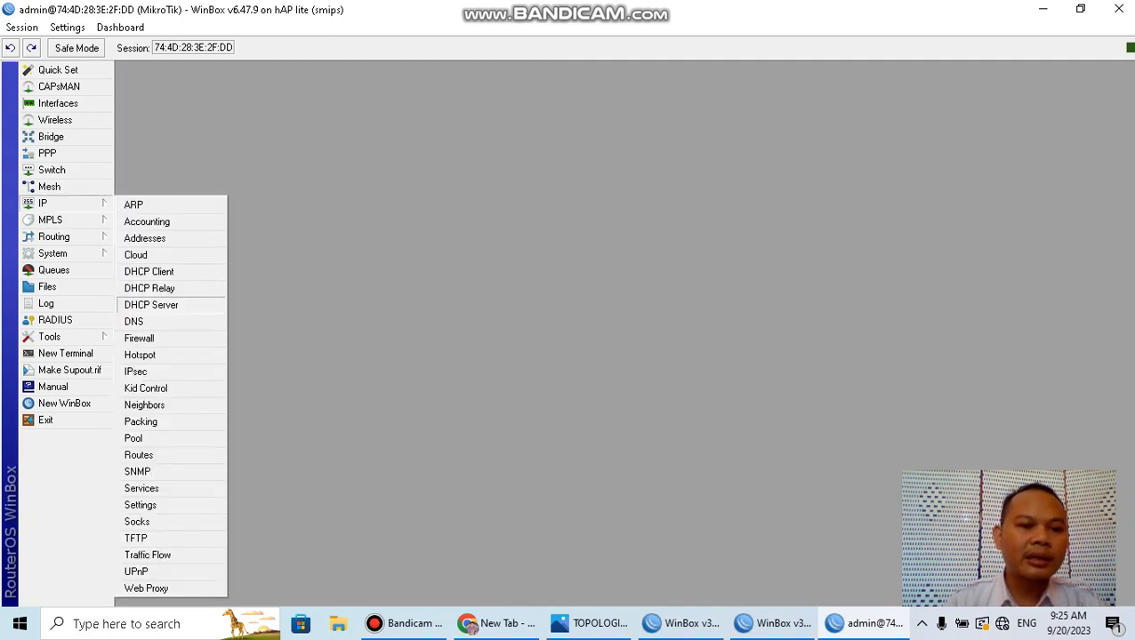
{"action": "left_click", "coordinate": [136, 321]}
{"action": "left_click_drag", "start_coordinate": [303, 207], "coordinate": [424, 137]}
{"action": "left_click", "coordinate": [533, 159]}
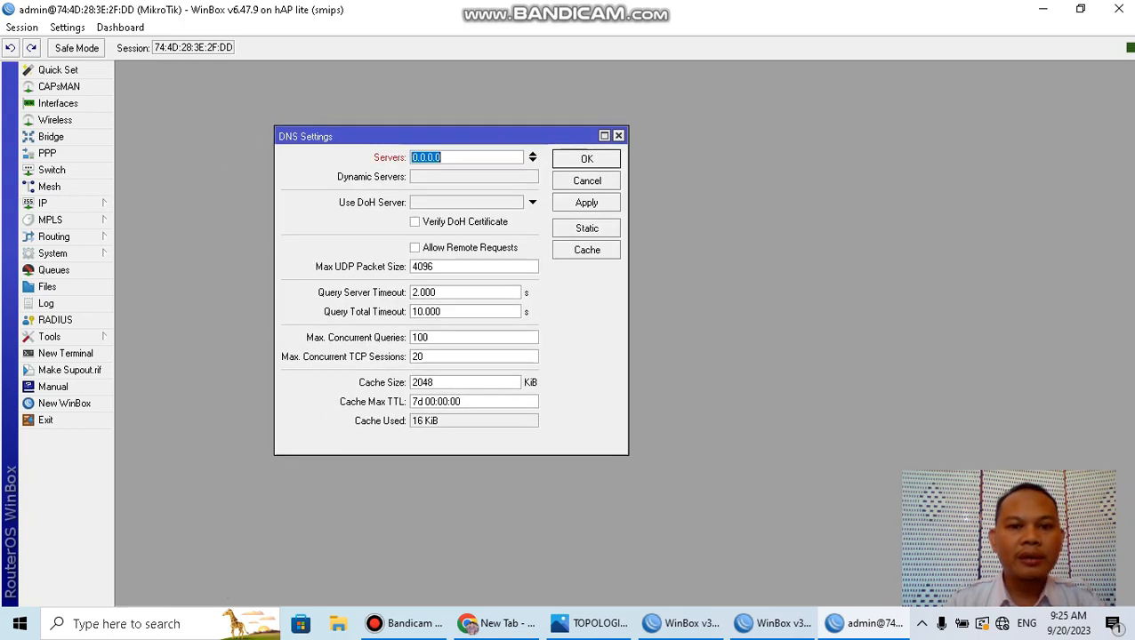
{"action": "type", "text": "192"}
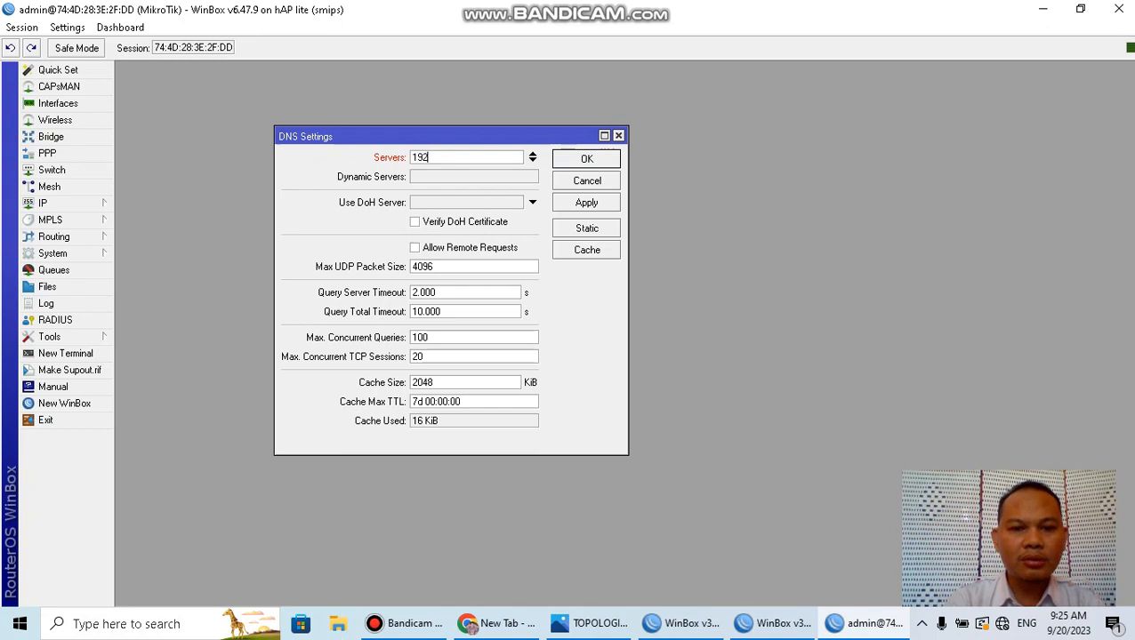
{"action": "type", "text": ".16"}
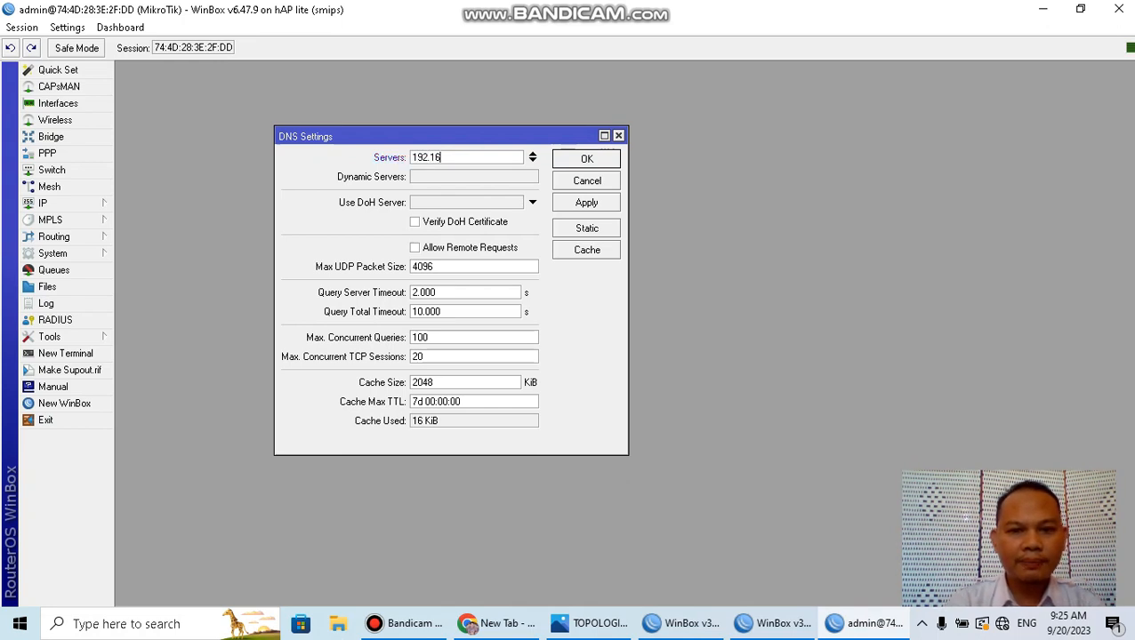
{"action": "type", "text": "8."}
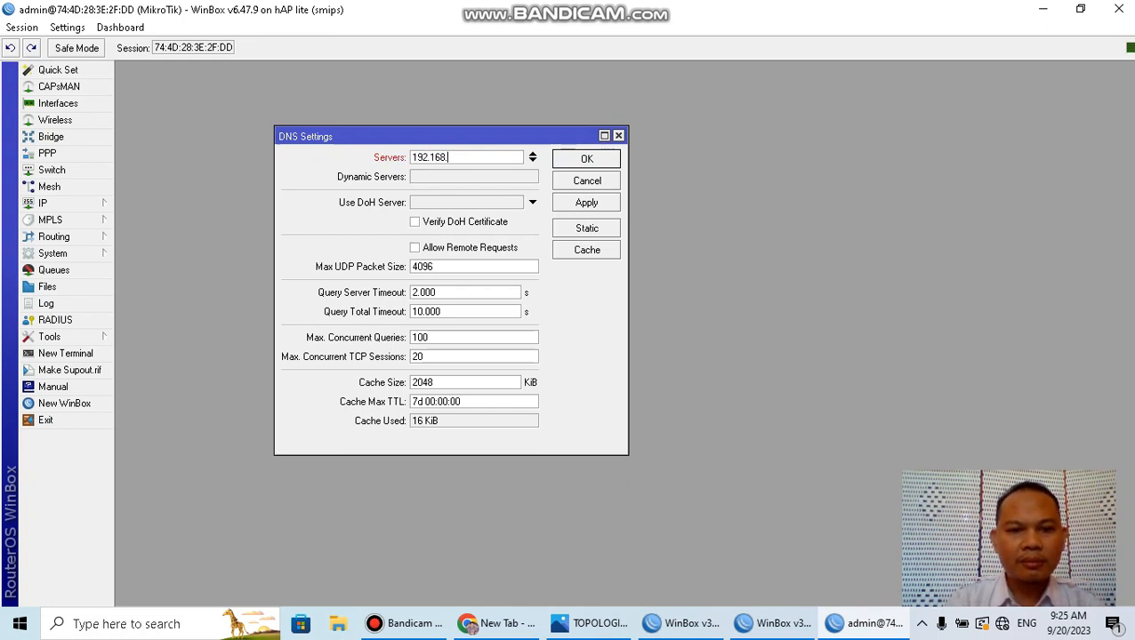
{"action": "type", "text": "2.1"}
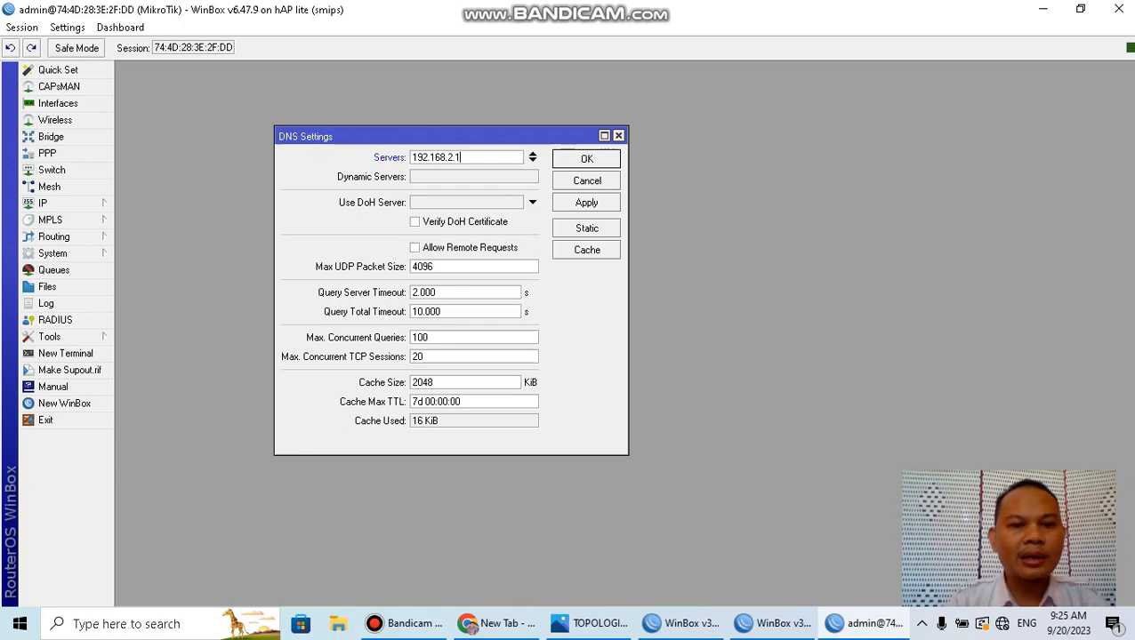
{"action": "left_click", "coordinate": [415, 248]}
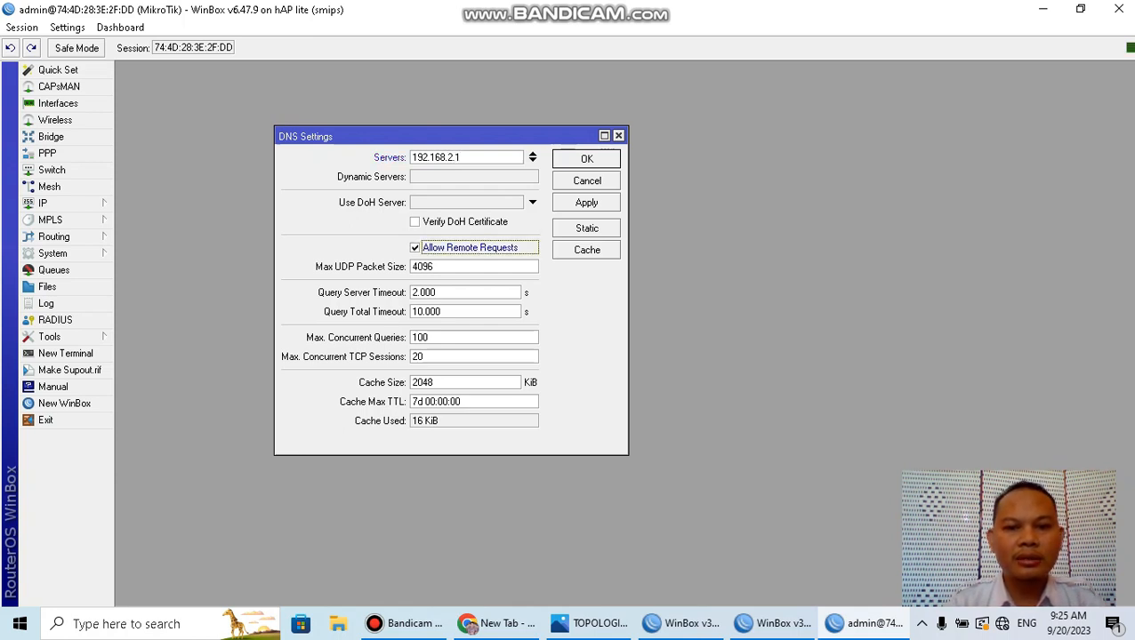
{"action": "left_click", "coordinate": [586, 203]}
{"action": "left_click", "coordinate": [586, 158]}
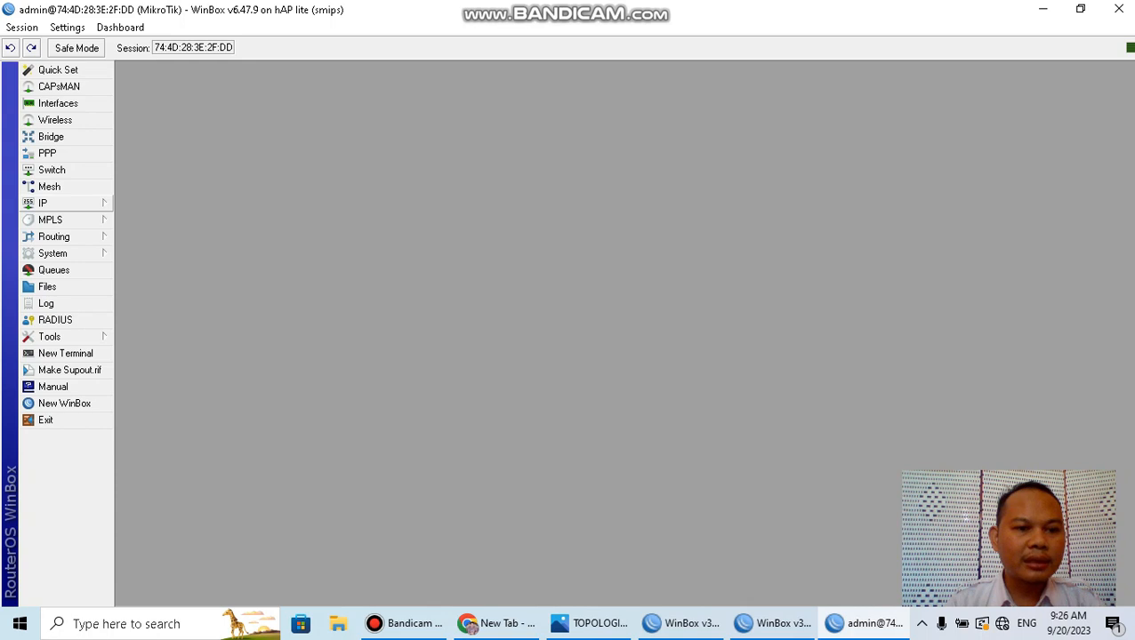
Step: Add a default route to 0.0.0.0/0 through gateway 192.168.2.1, apply it and close the route list
{"action": "left_click", "coordinate": [65, 204]}
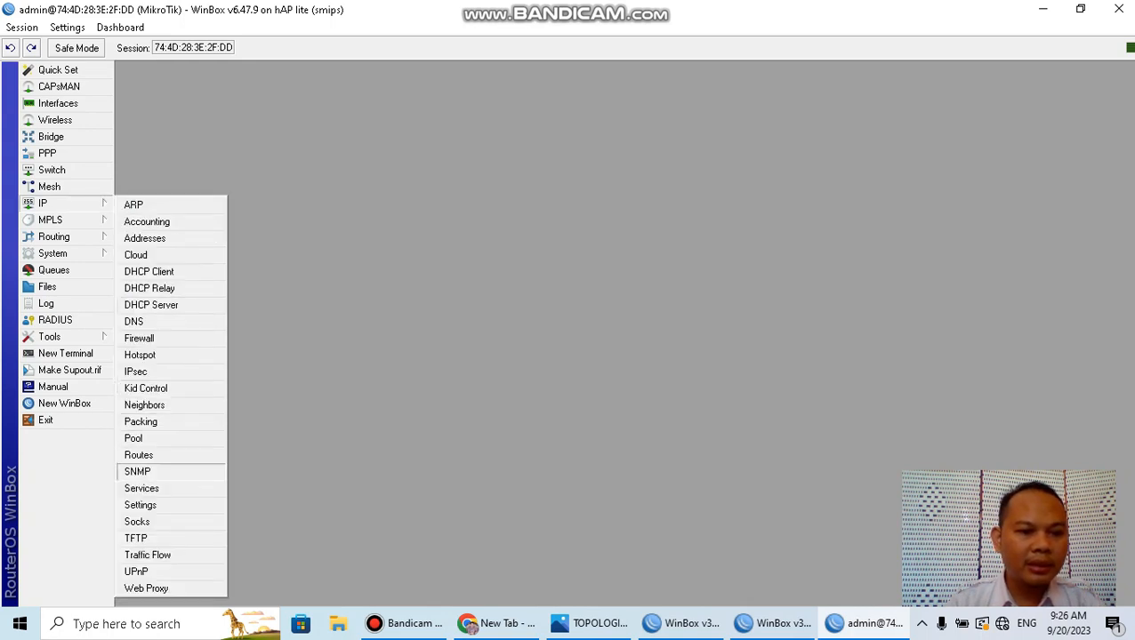
{"action": "left_click", "coordinate": [139, 455]}
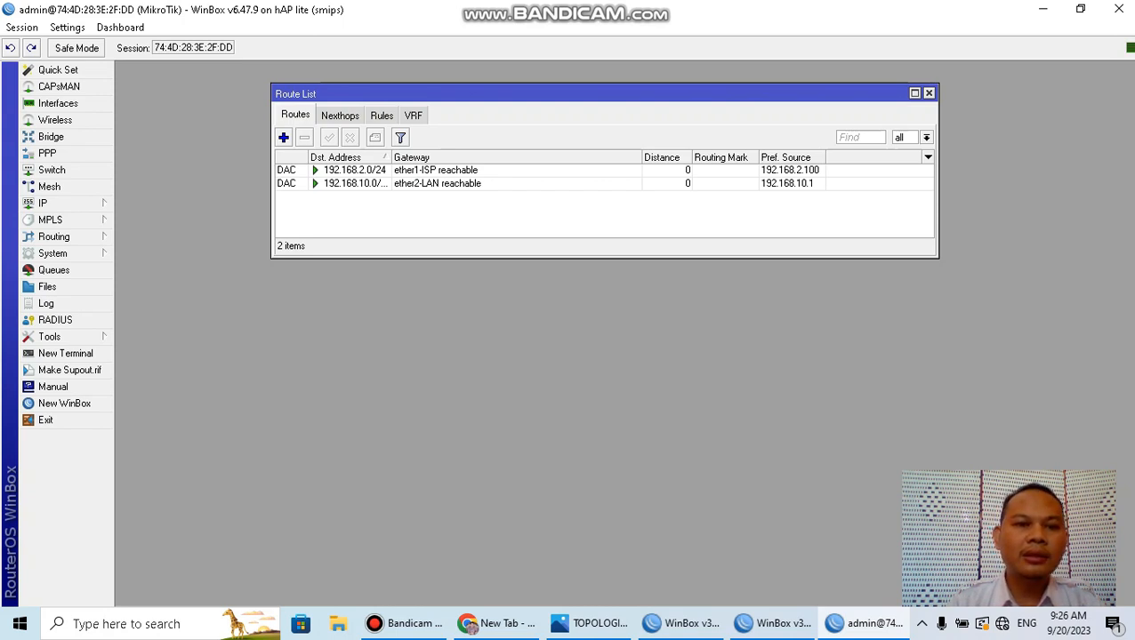
{"action": "left_click", "coordinate": [283, 137]}
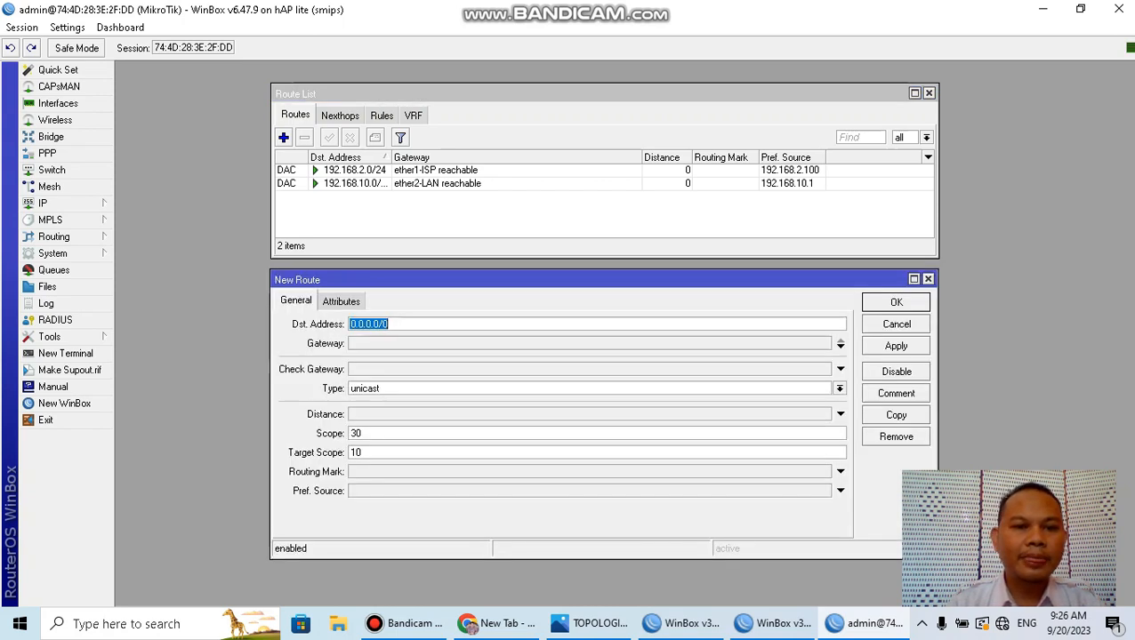
{"action": "key", "text": "Tab"}
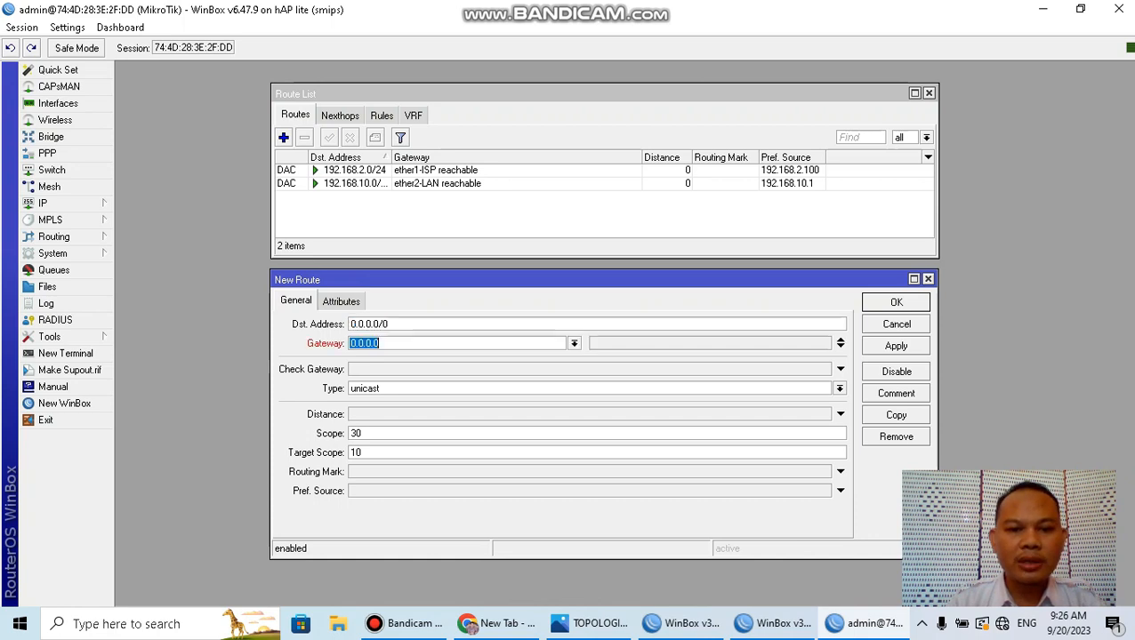
{"action": "type", "text": "192"}
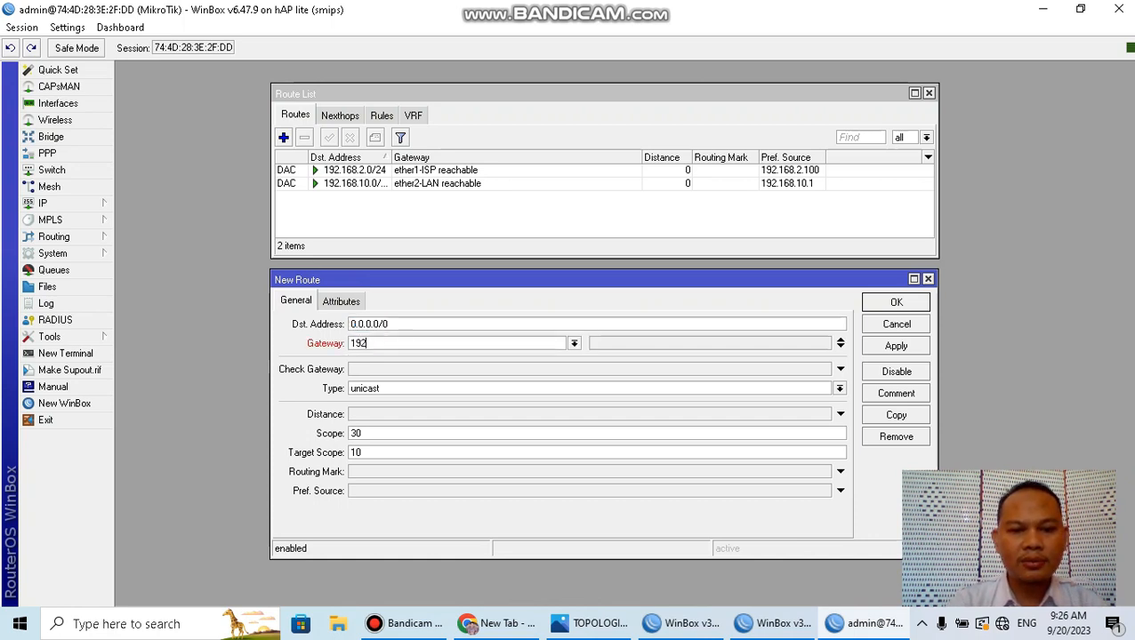
{"action": "type", "text": ".168"}
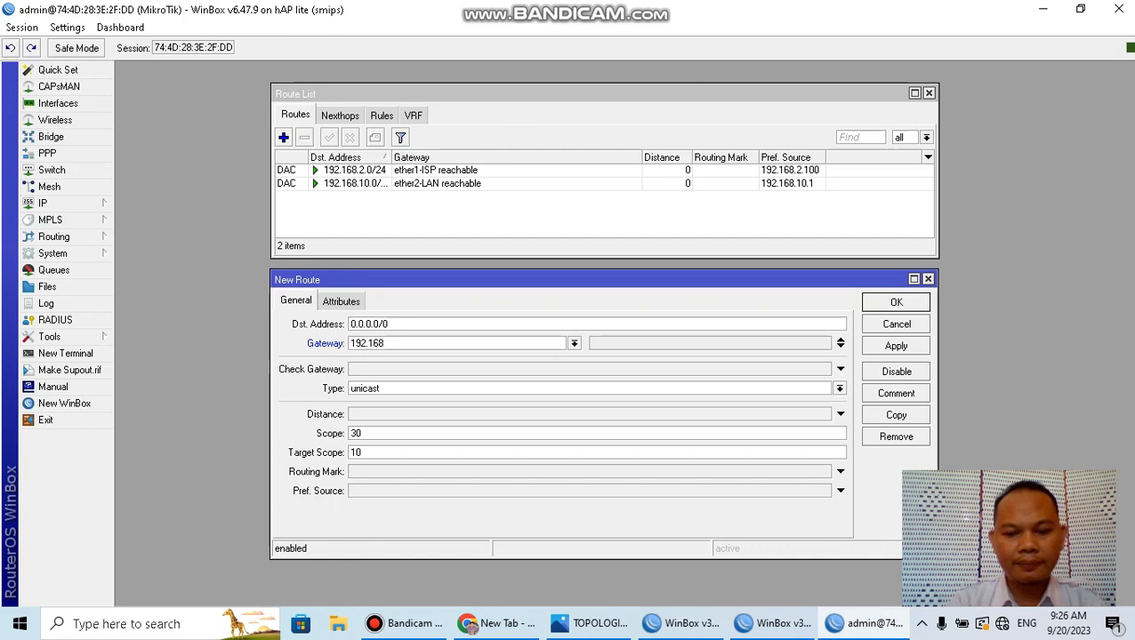
{"action": "type", "text": ".2.1"}
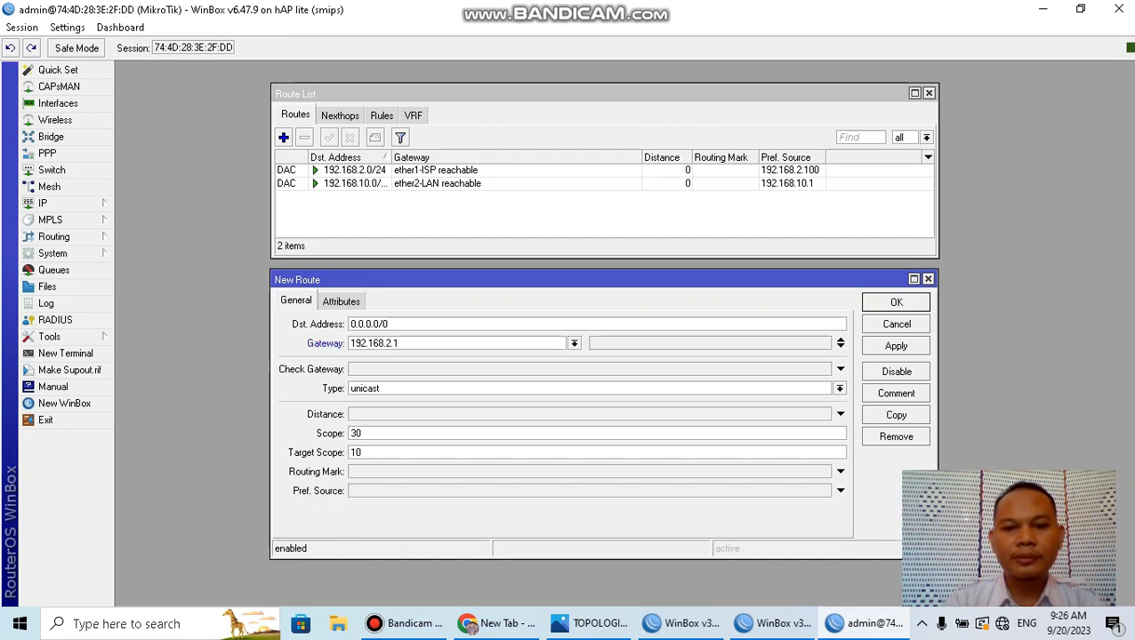
{"action": "left_click", "coordinate": [896, 346]}
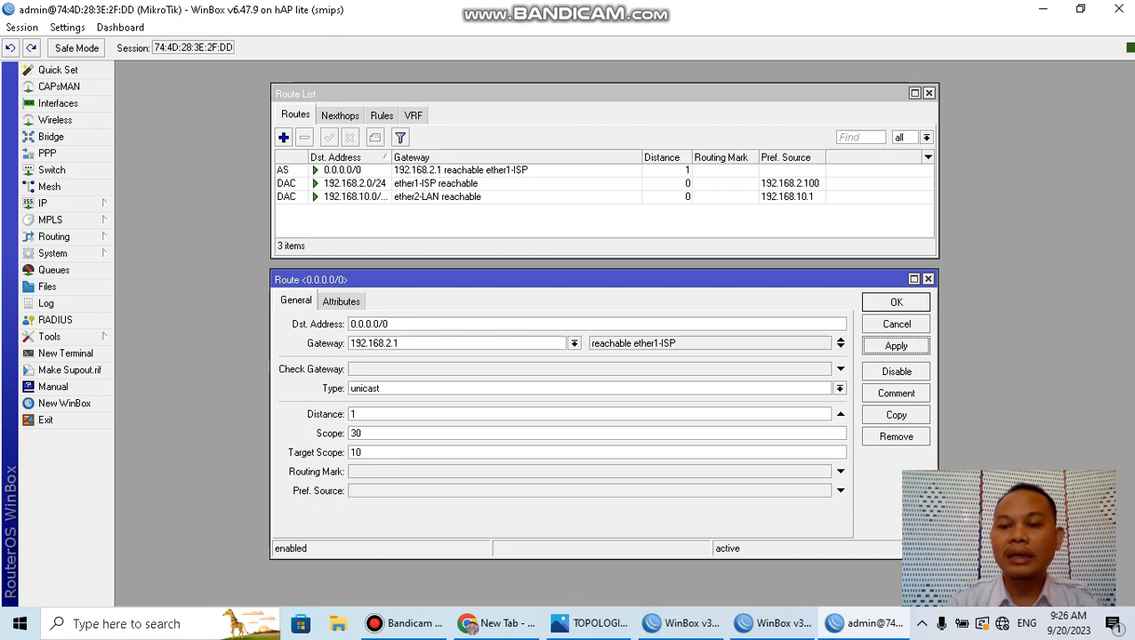
{"action": "left_click", "coordinate": [896, 302]}
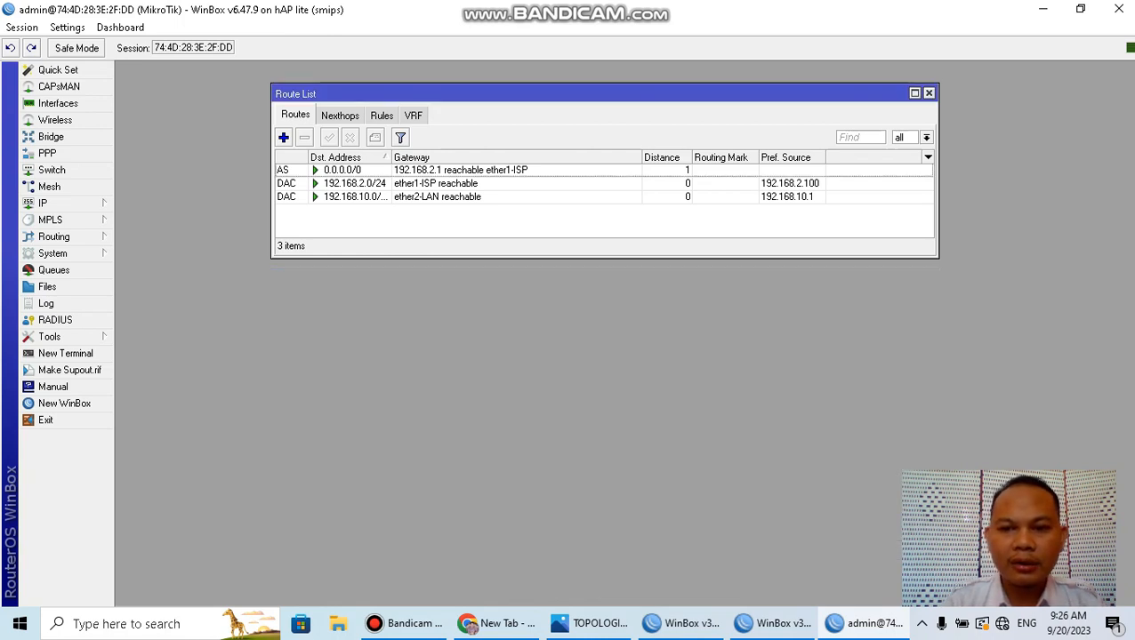
{"action": "left_click", "coordinate": [929, 93]}
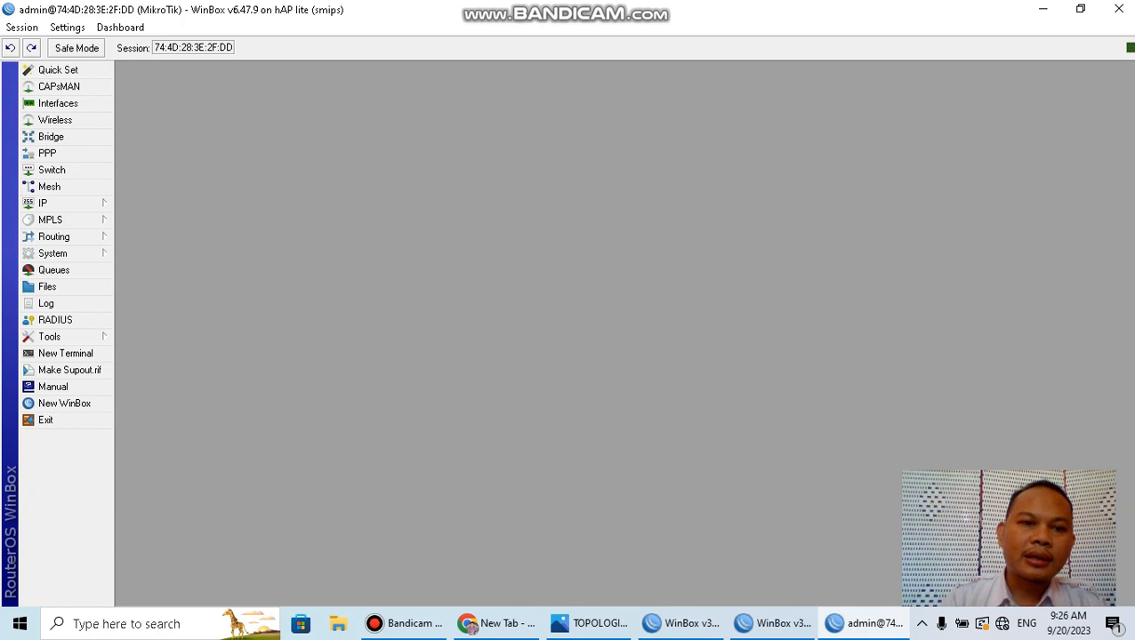
Step: Review the configured interfaces, IP addresses, DNS settings and routes, and close all open windows
{"action": "left_click", "coordinate": [59, 103]}
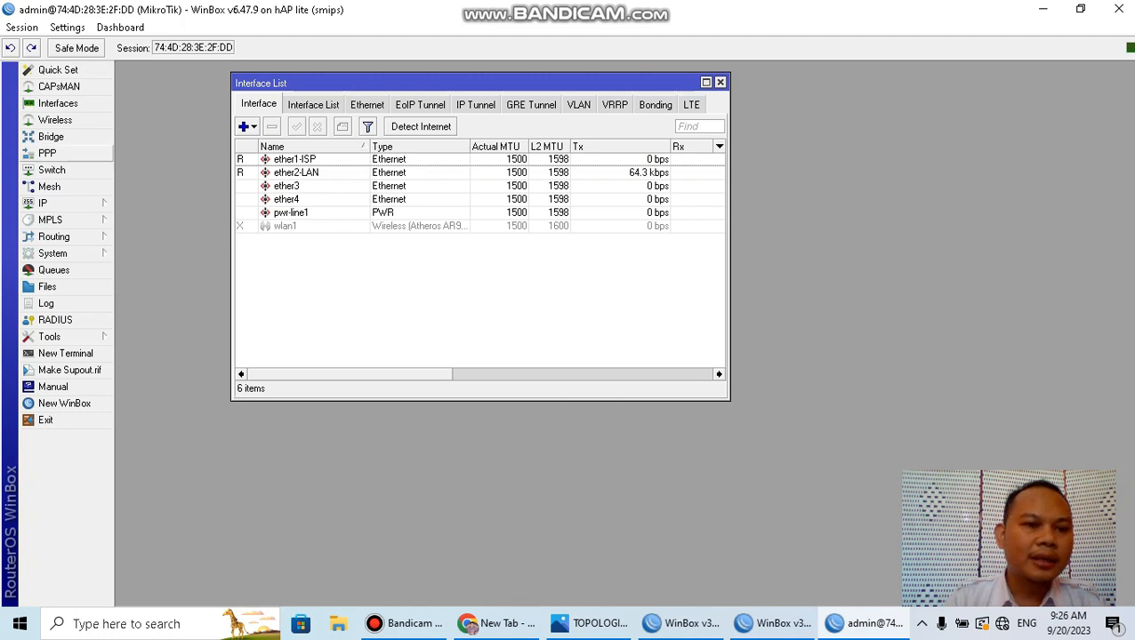
{"action": "left_click", "coordinate": [49, 203]}
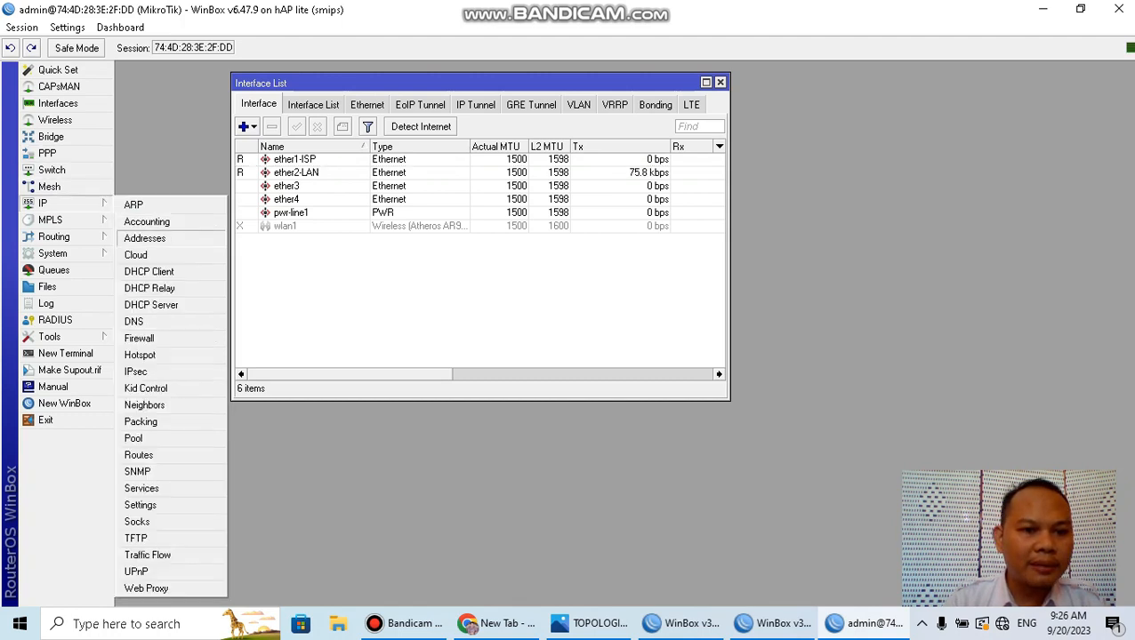
{"action": "left_click", "coordinate": [144, 238]}
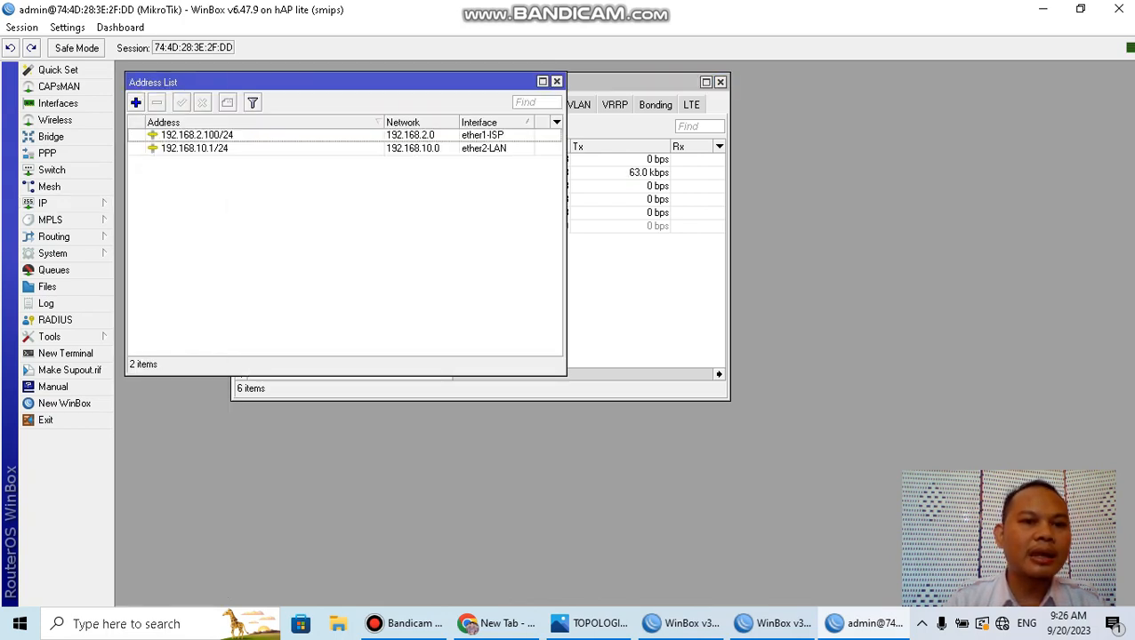
{"action": "left_click", "coordinate": [43, 203]}
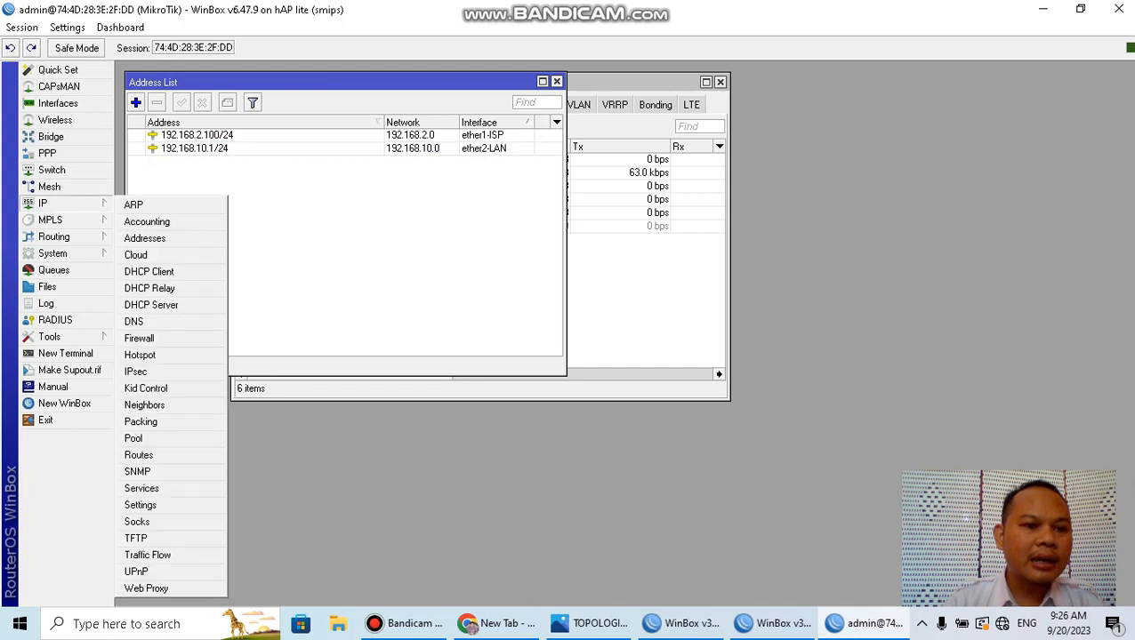
{"action": "left_click", "coordinate": [160, 323]}
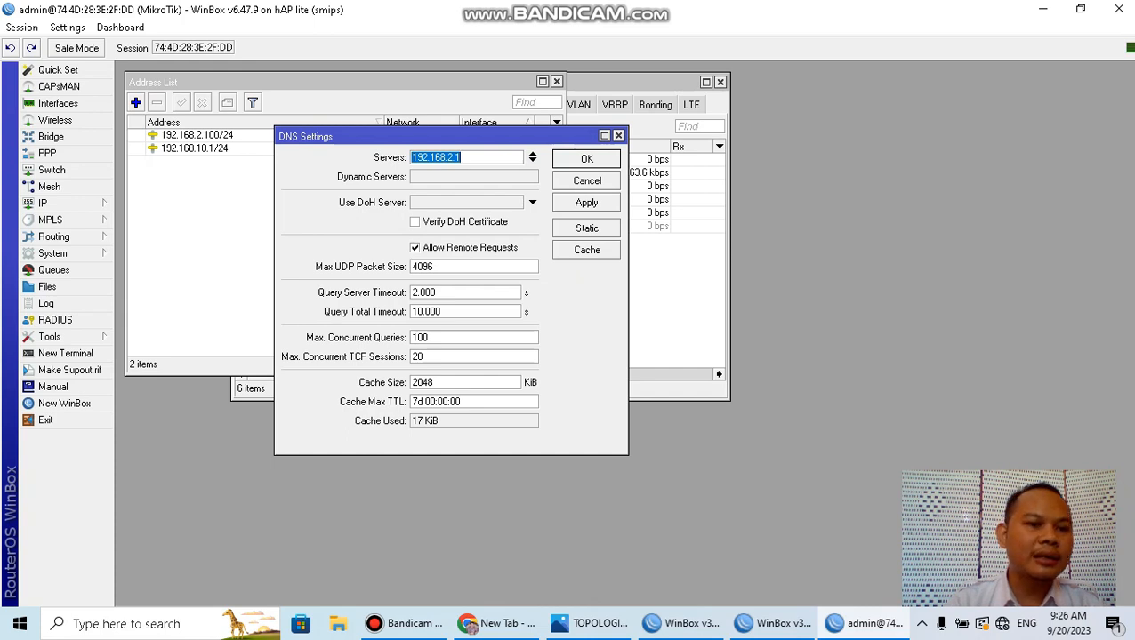
{"action": "left_click", "coordinate": [54, 203]}
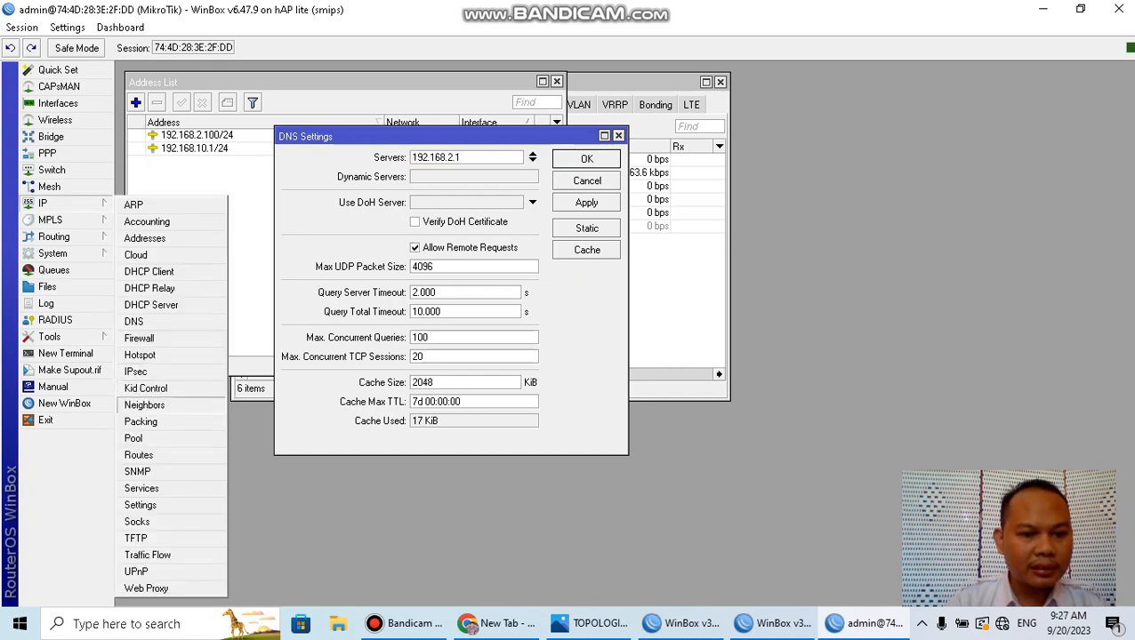
{"action": "left_click", "coordinate": [138, 454]}
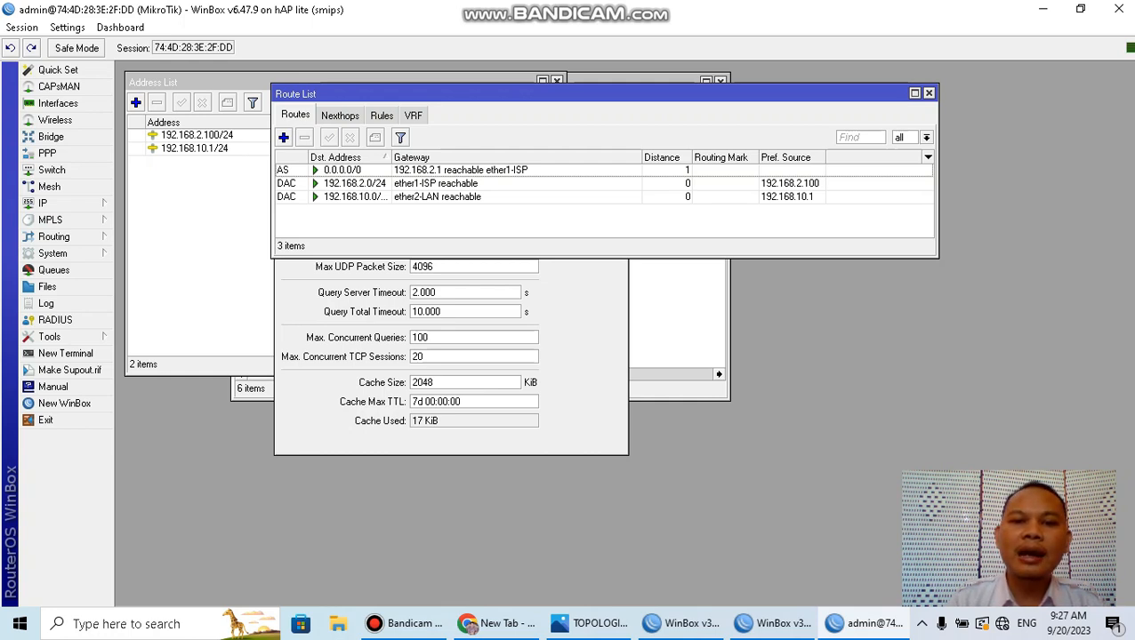
{"action": "left_click", "coordinate": [21, 27]}
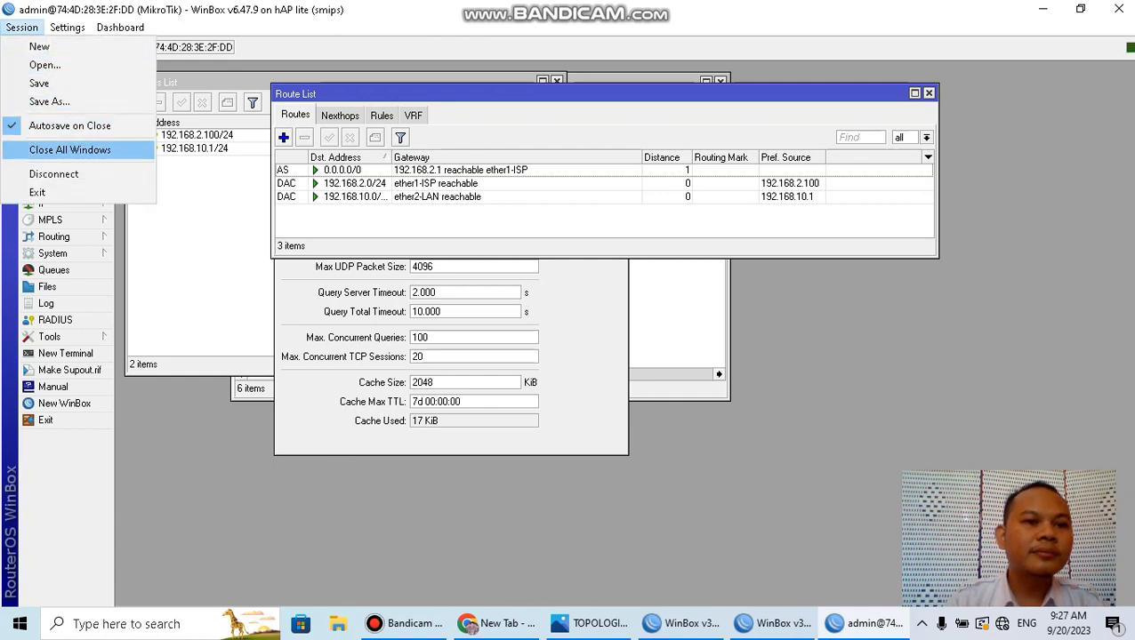
{"action": "left_click", "coordinate": [69, 150]}
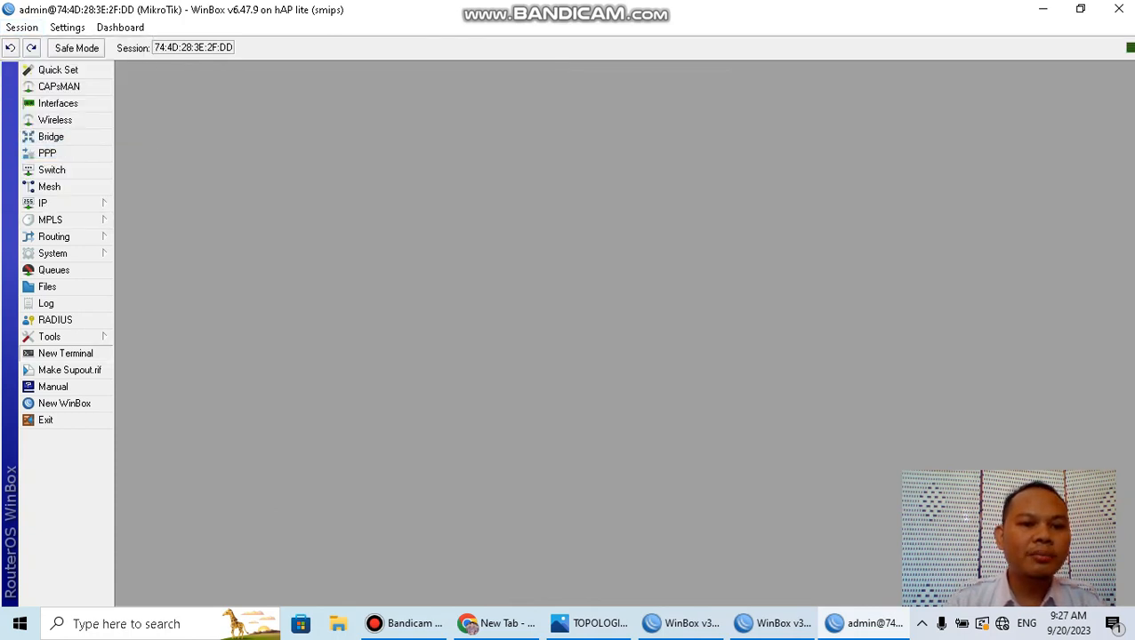
Step: Open a router terminal, ping the ISP interface address 192.168.2.100 and stop the ping
{"action": "left_click", "coordinate": [66, 354]}
{"action": "type", "text": "ping 19"}
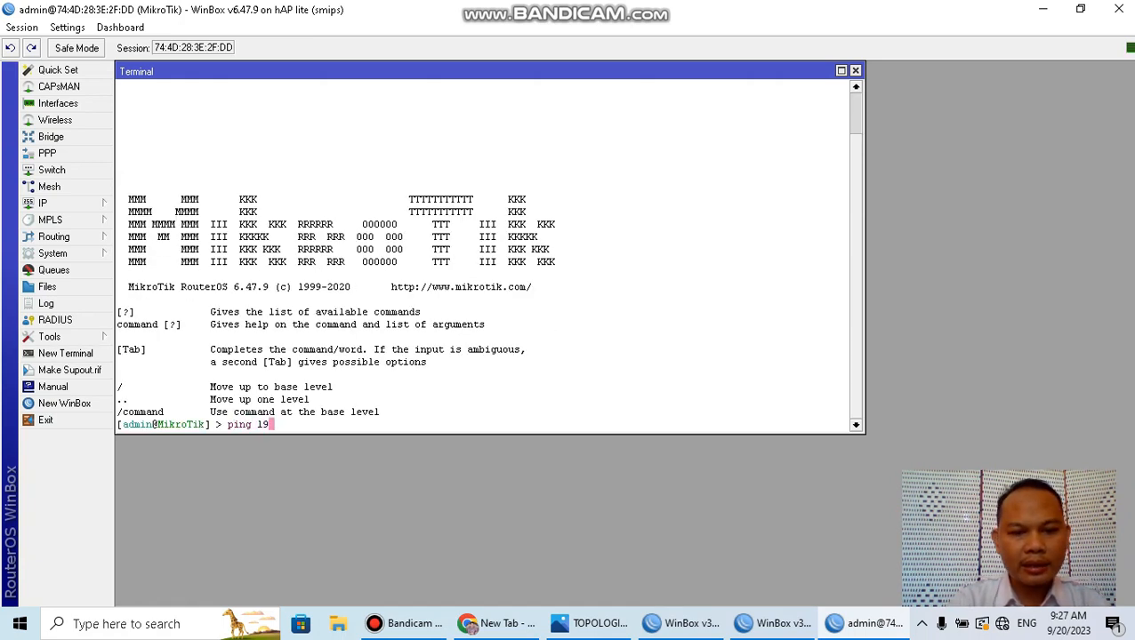
{"action": "type", "text": "2.68"}
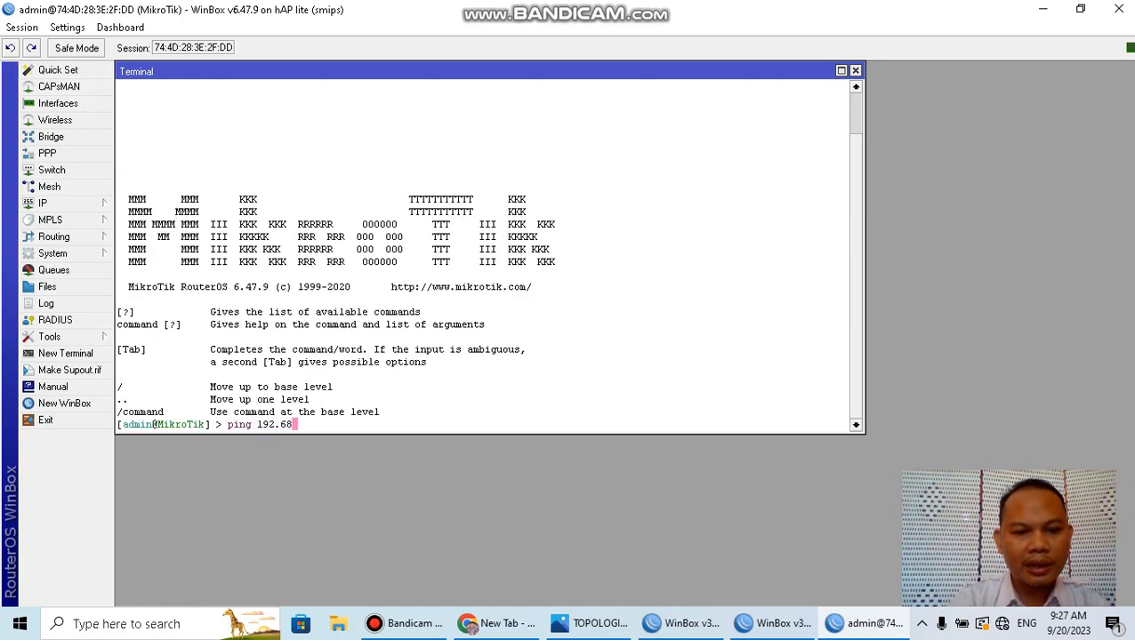
{"action": "key", "text": "BackSpace"}
{"action": "key", "text": "BackSpace"}
{"action": "type", "text": "168."}
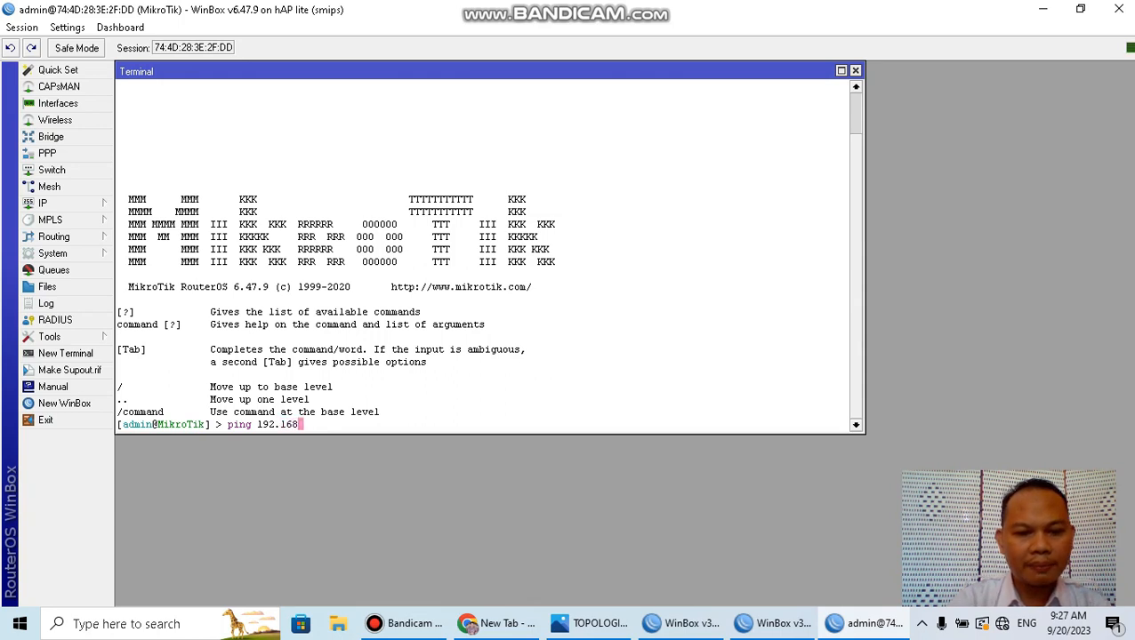
{"action": "type", "text": "2.100"}
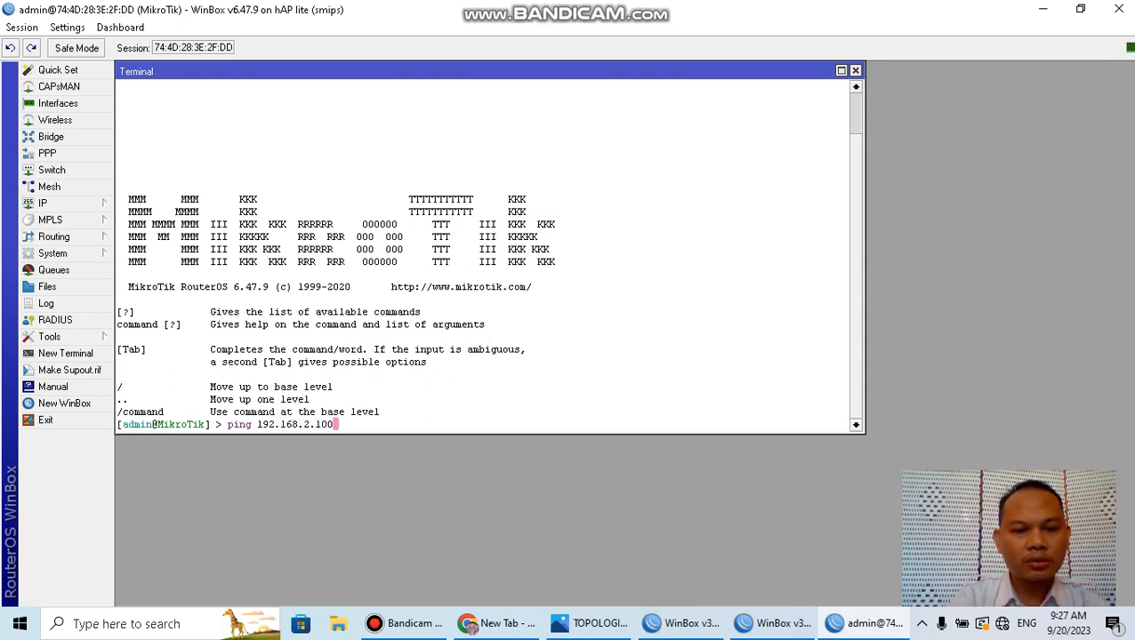
{"action": "key", "text": "Return"}
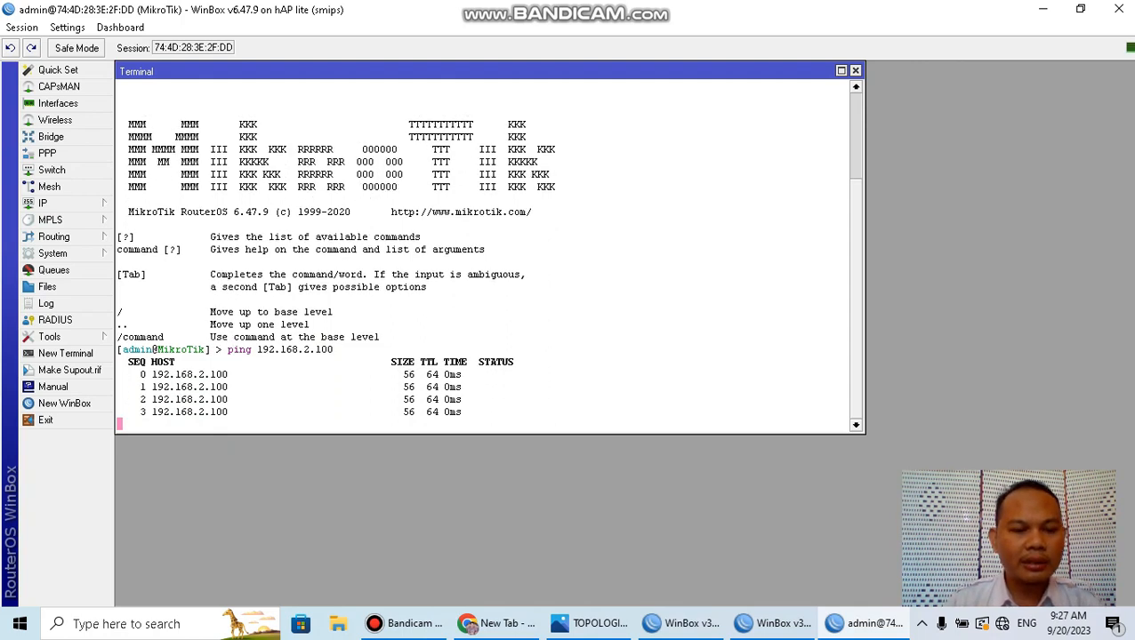
{"action": "key", "text": "ctrl+c"}
Step: Ping the gateway 192.168.2.1 from the router terminal and stop the ping
{"action": "key", "text": "Up"}
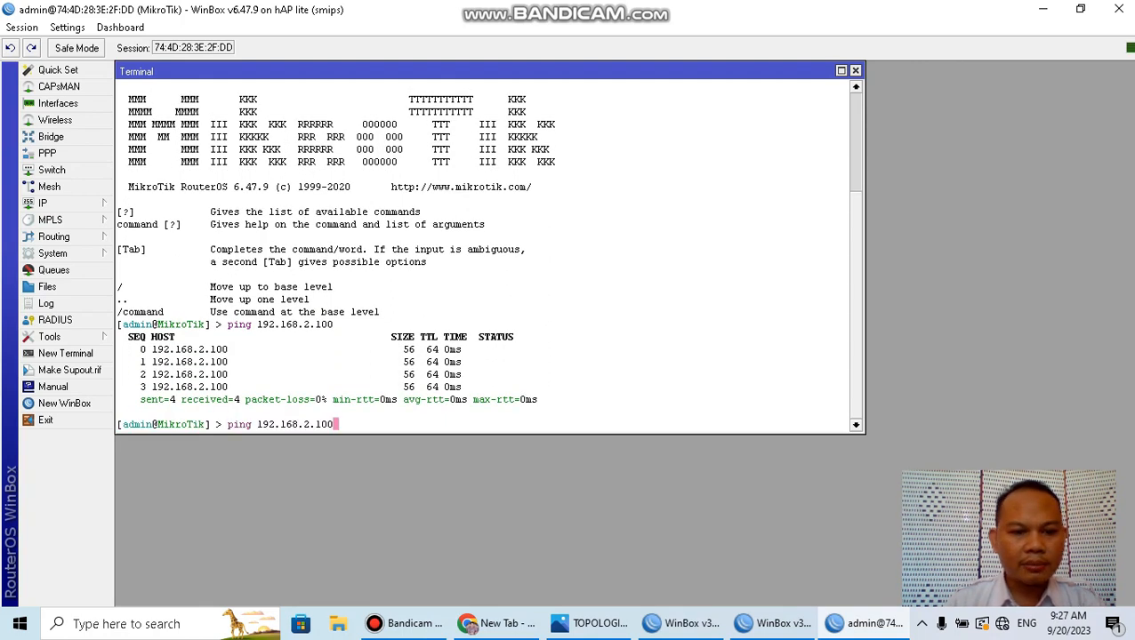
{"action": "key", "text": "BackSpace"}
{"action": "key", "text": "BackSpace"}
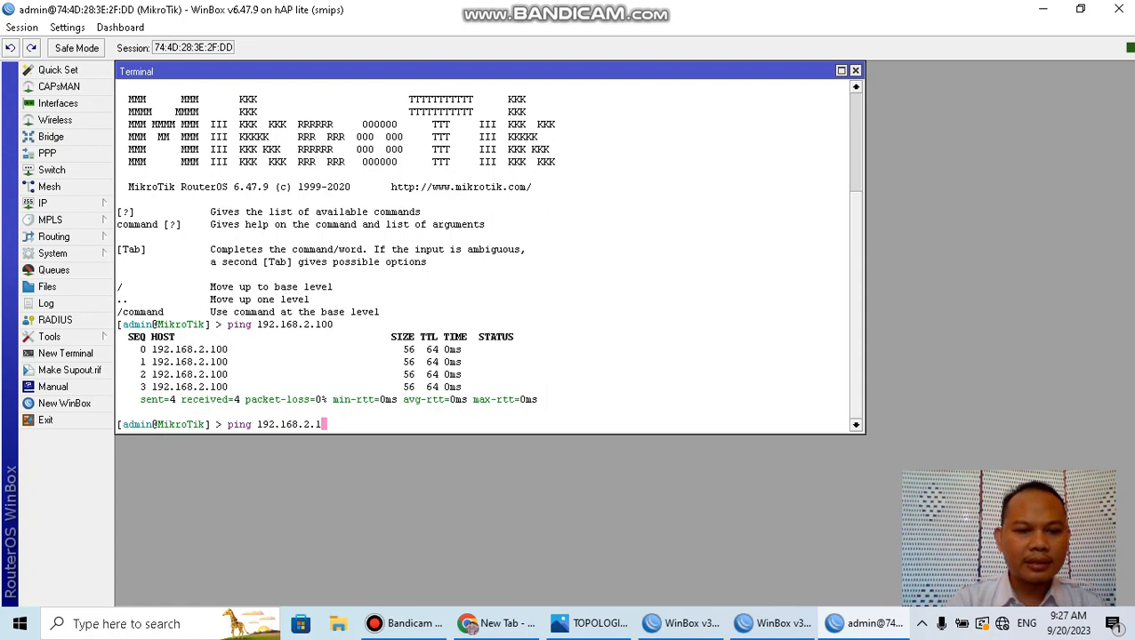
{"action": "key", "text": "Return"}
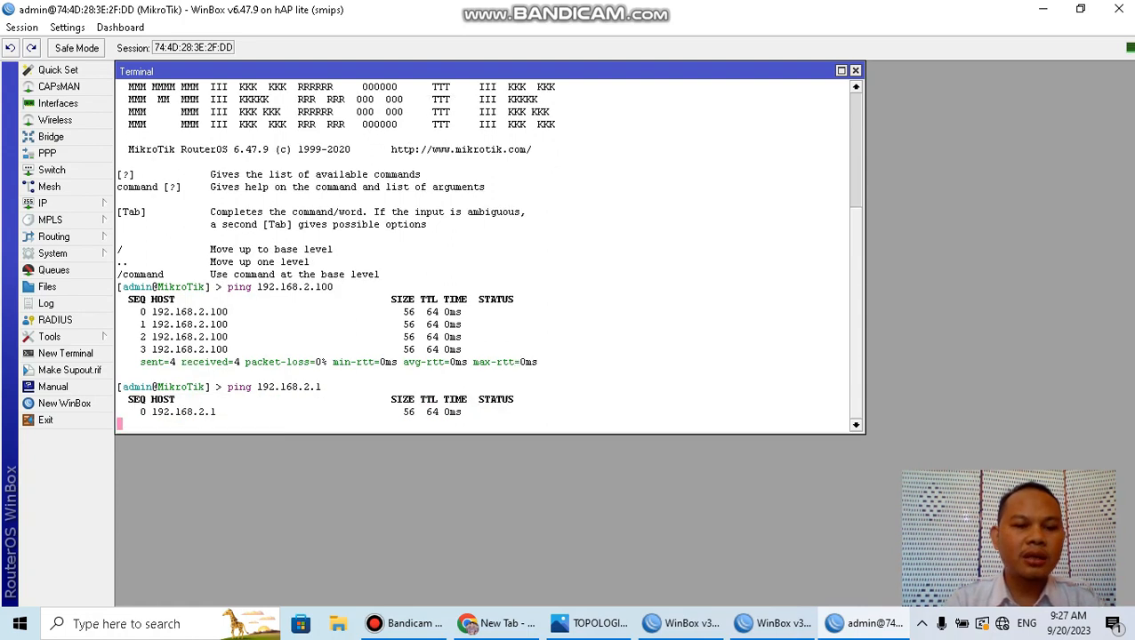
{"action": "key", "text": "ctrl+c"}
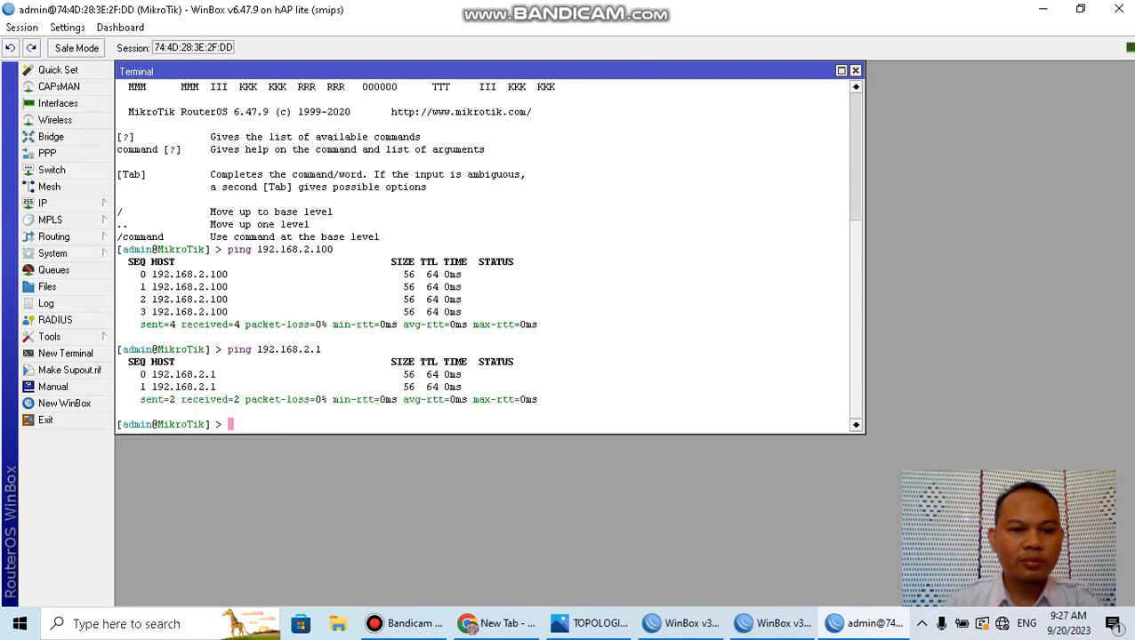
Step: Ping the LAN interface address 192.168.10.1 from the router terminal and stop the ping
{"action": "type", "text": "ping "}
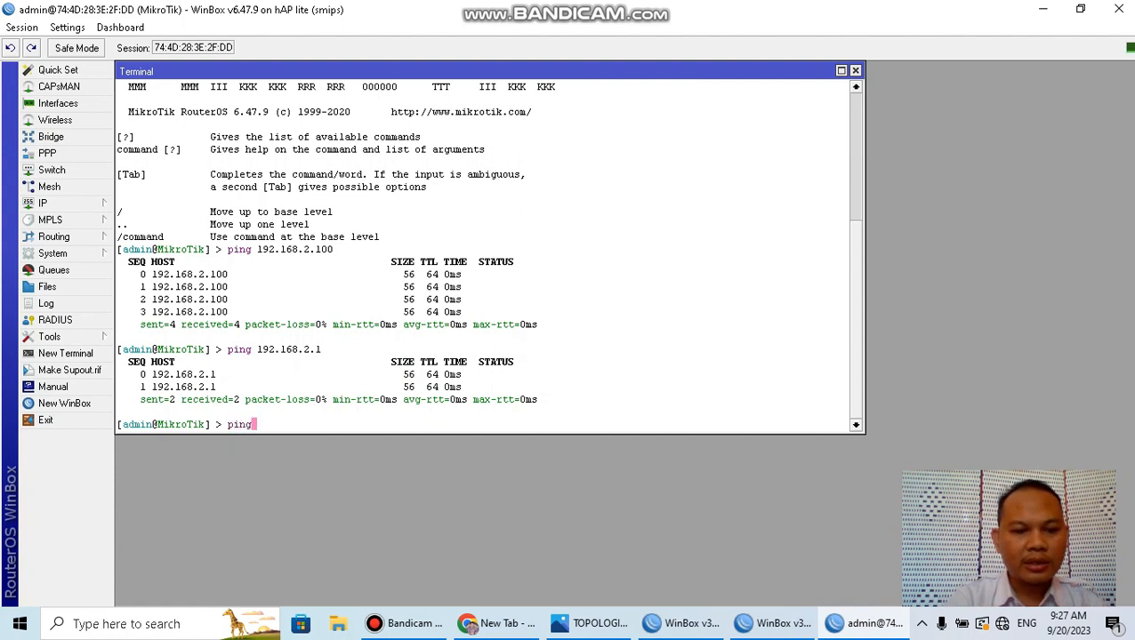
{"action": "type", "text": "192"}
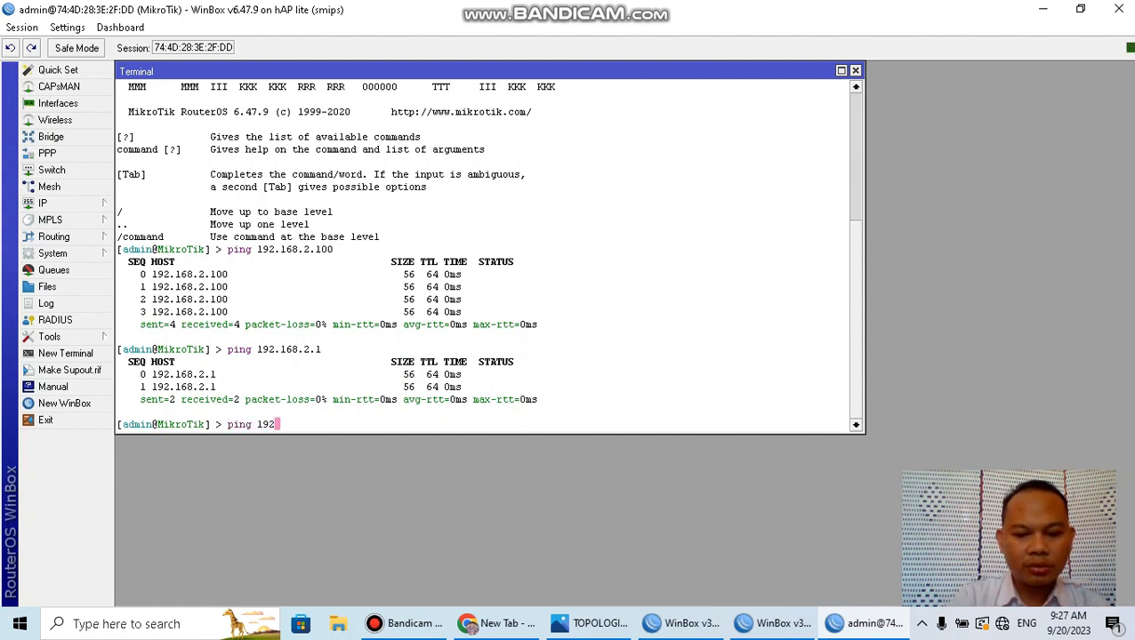
{"action": "type", "text": ".168.10.1"}
{"action": "key", "text": "Return"}
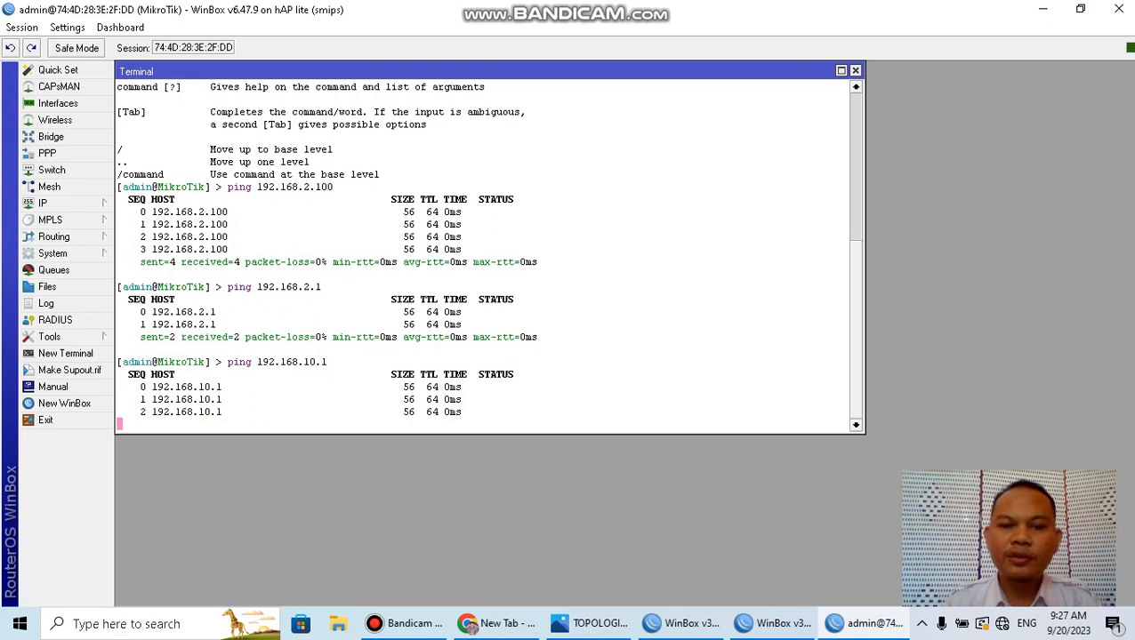
{"action": "key", "text": "ctrl+c"}
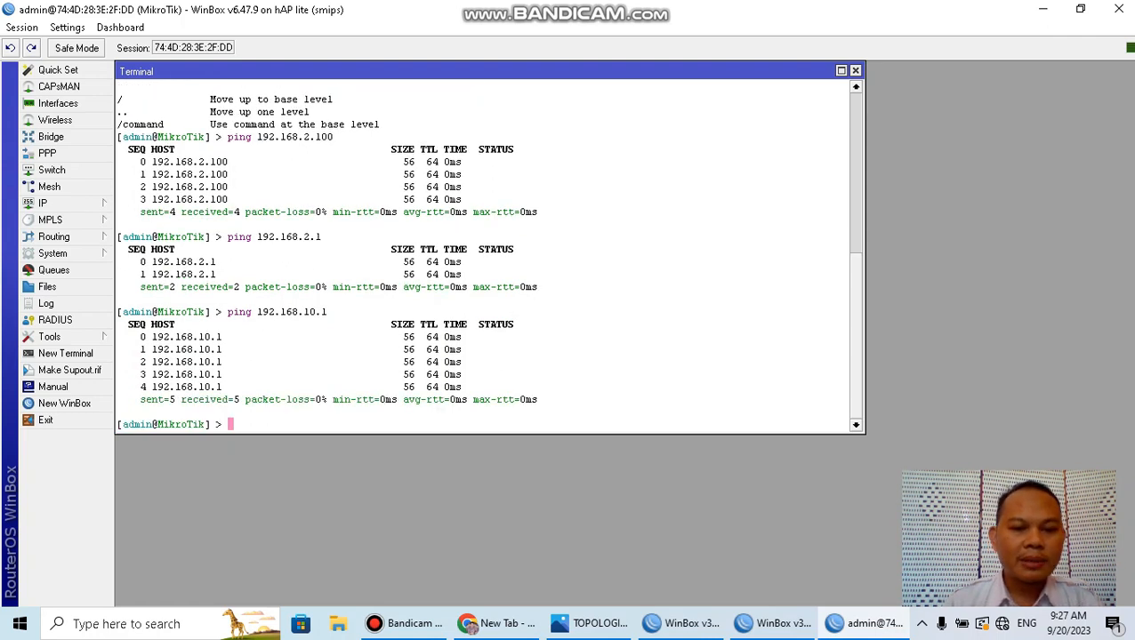
Step: Ping metaberbagi.com from the router terminal, stop the ping and close the terminal
{"action": "type", "text": "ping "}
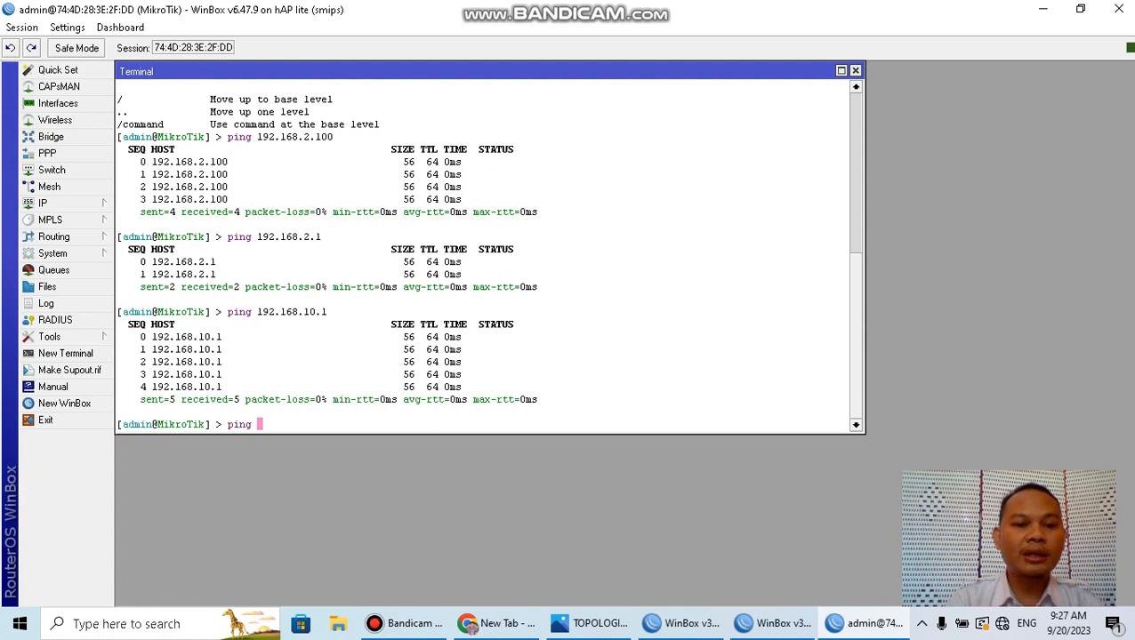
{"action": "type", "text": "me"}
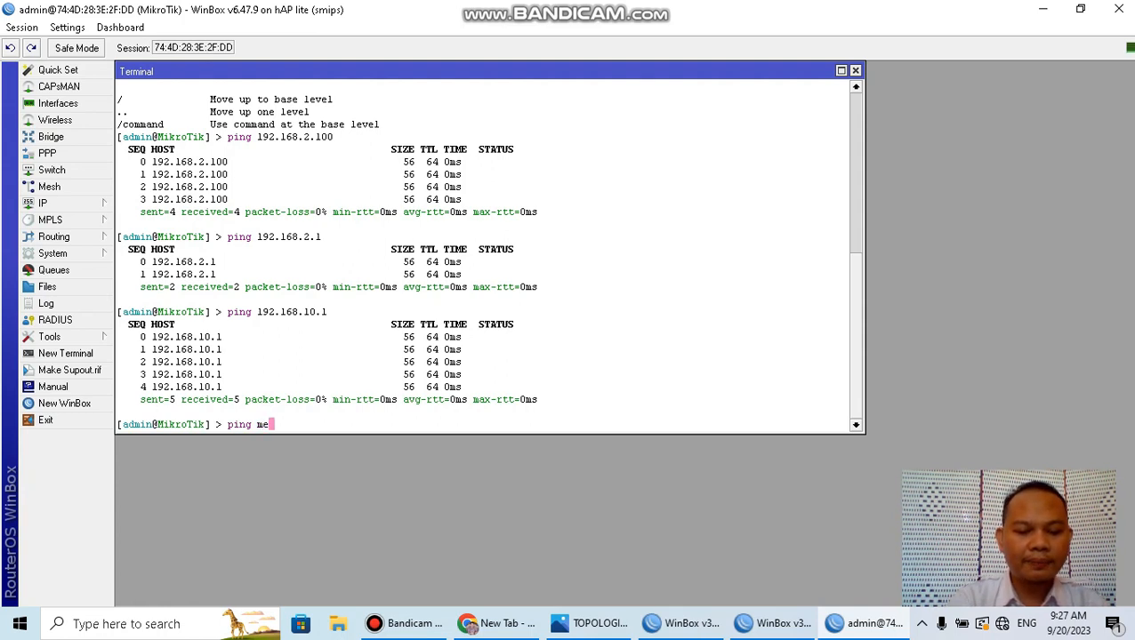
{"action": "type", "text": "taberba"}
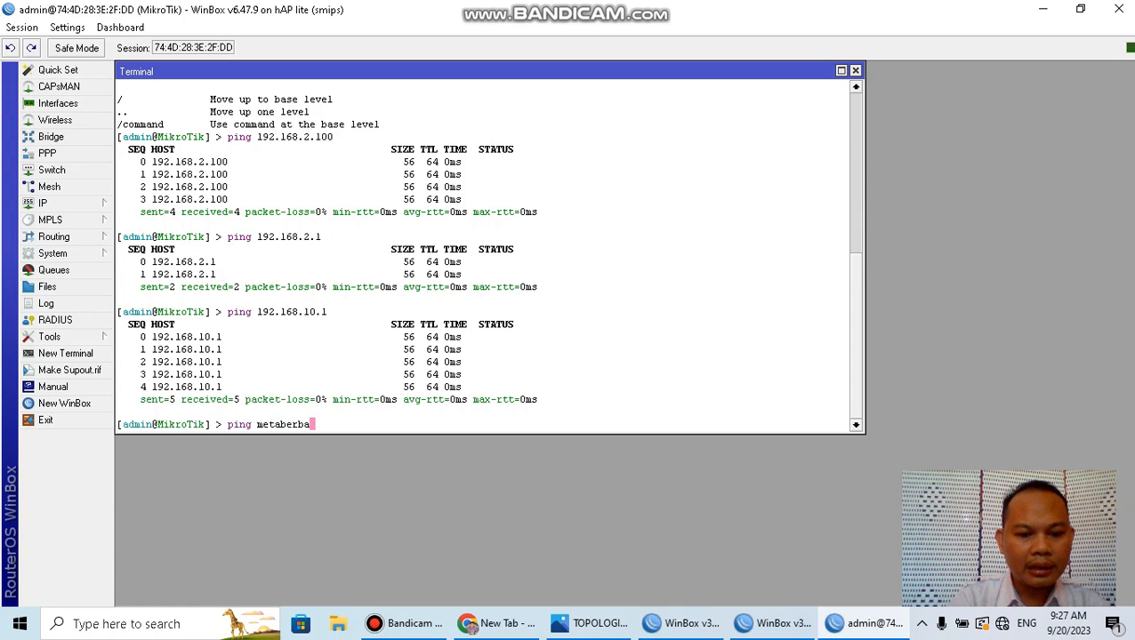
{"action": "type", "text": "gi.com"}
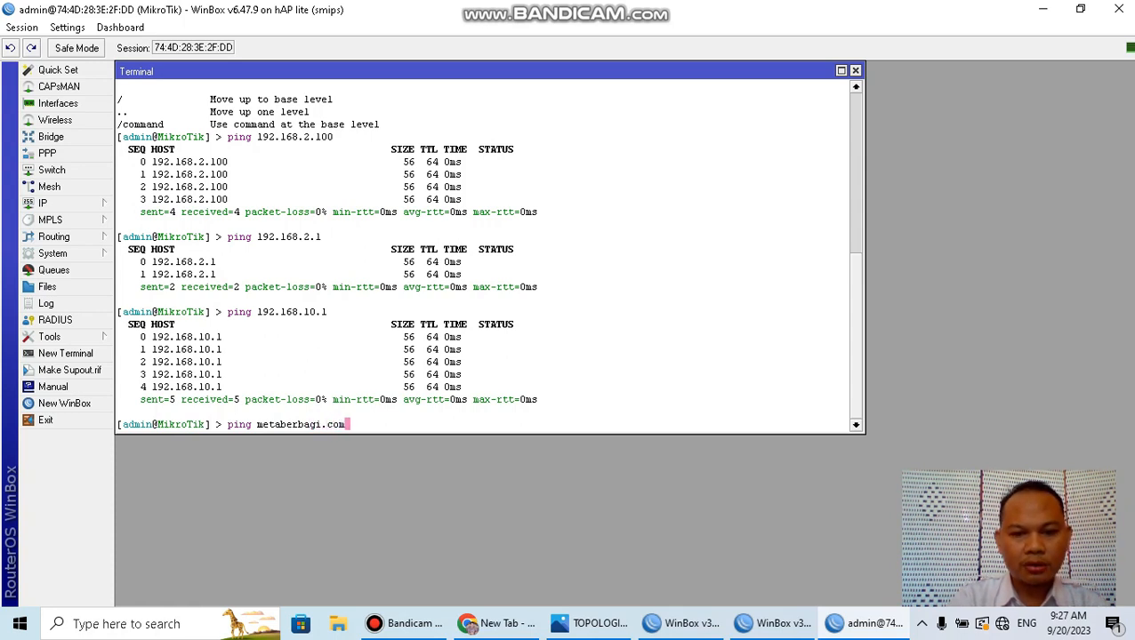
{"action": "key", "text": "Return"}
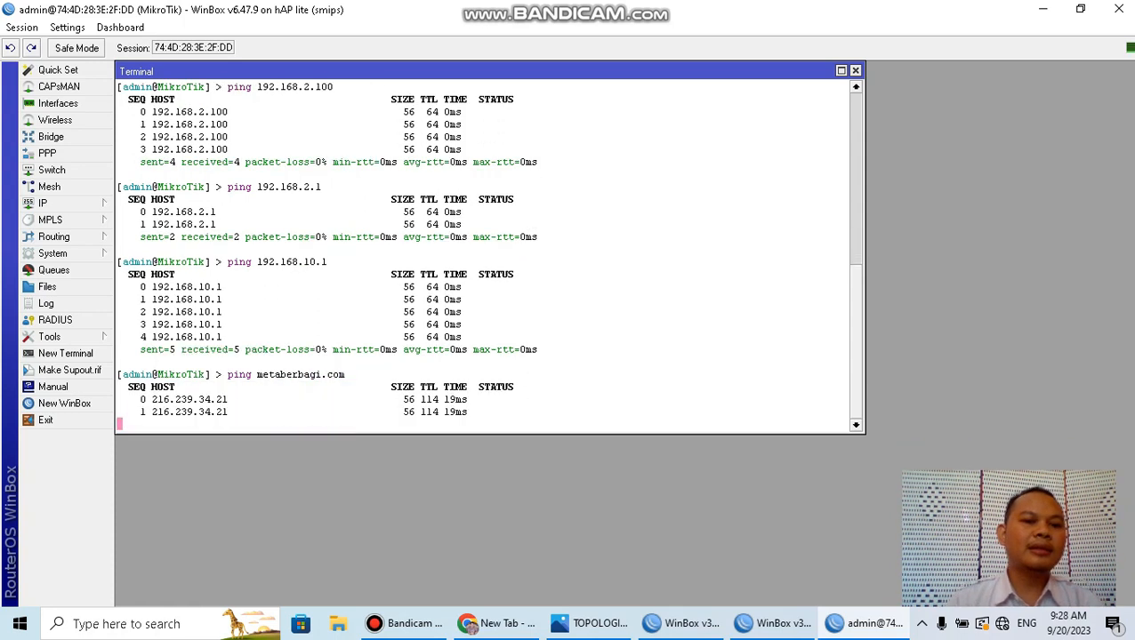
{"action": "key", "text": "ctrl+c"}
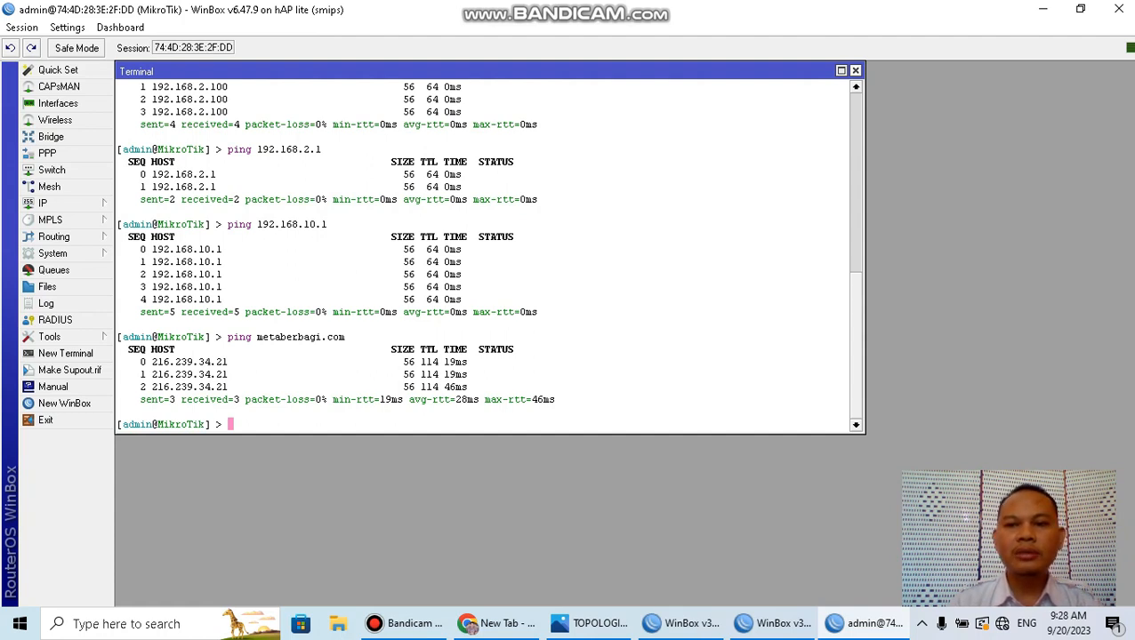
{"action": "left_click", "coordinate": [854, 69]}
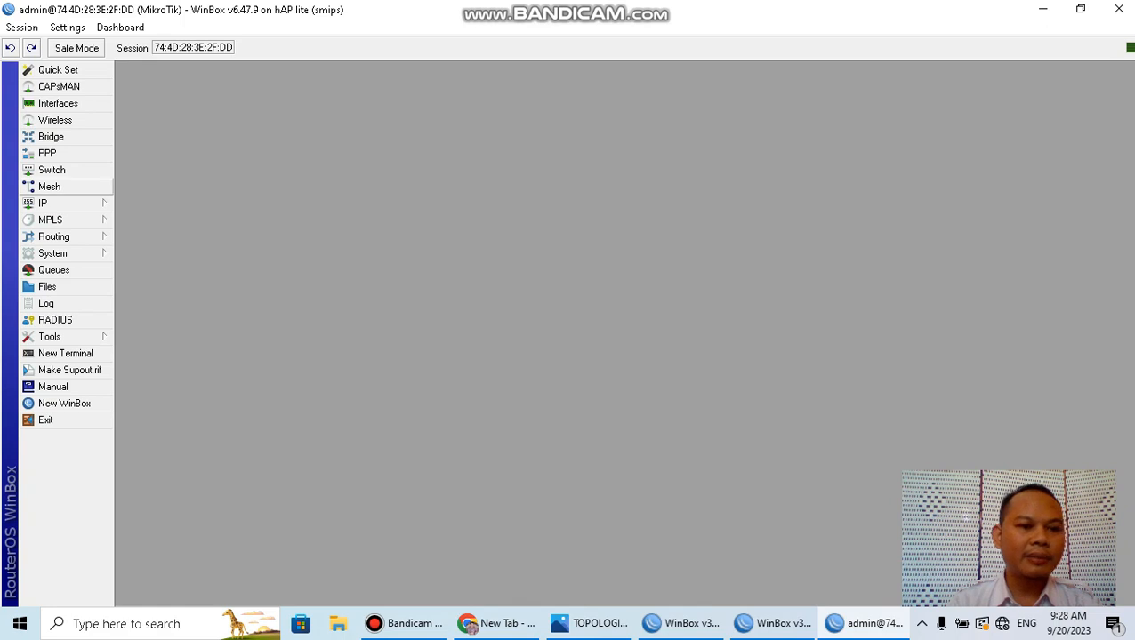
Step: Start a new firewall NAT rule on the srcnat chain with ether1-ISP as the outgoing interface
{"action": "left_click", "coordinate": [53, 203]}
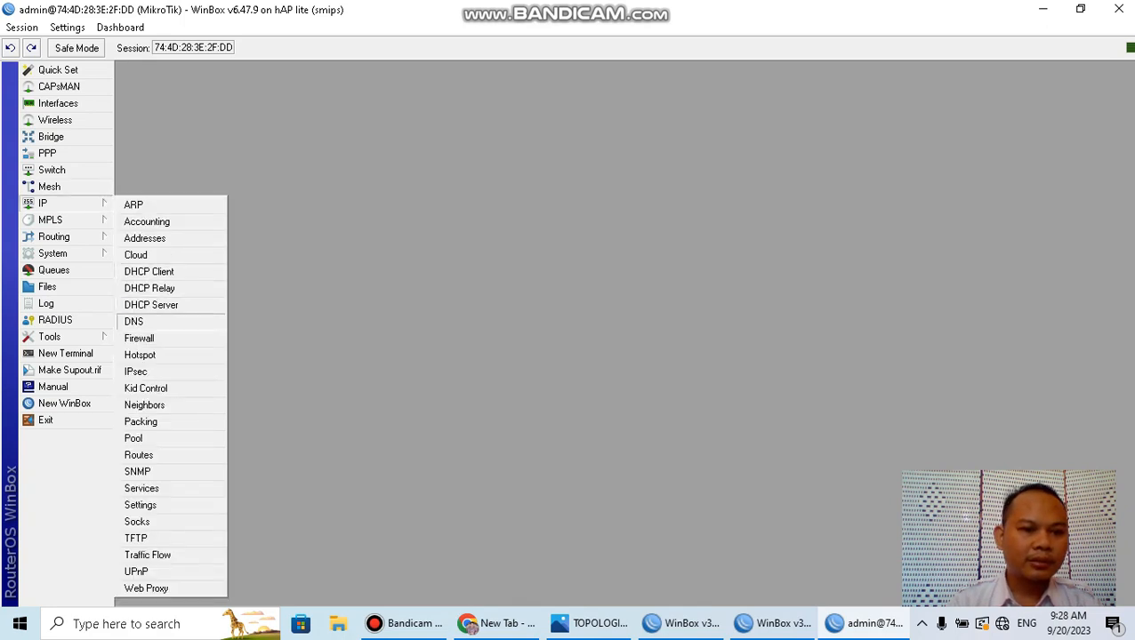
{"action": "left_click", "coordinate": [139, 338]}
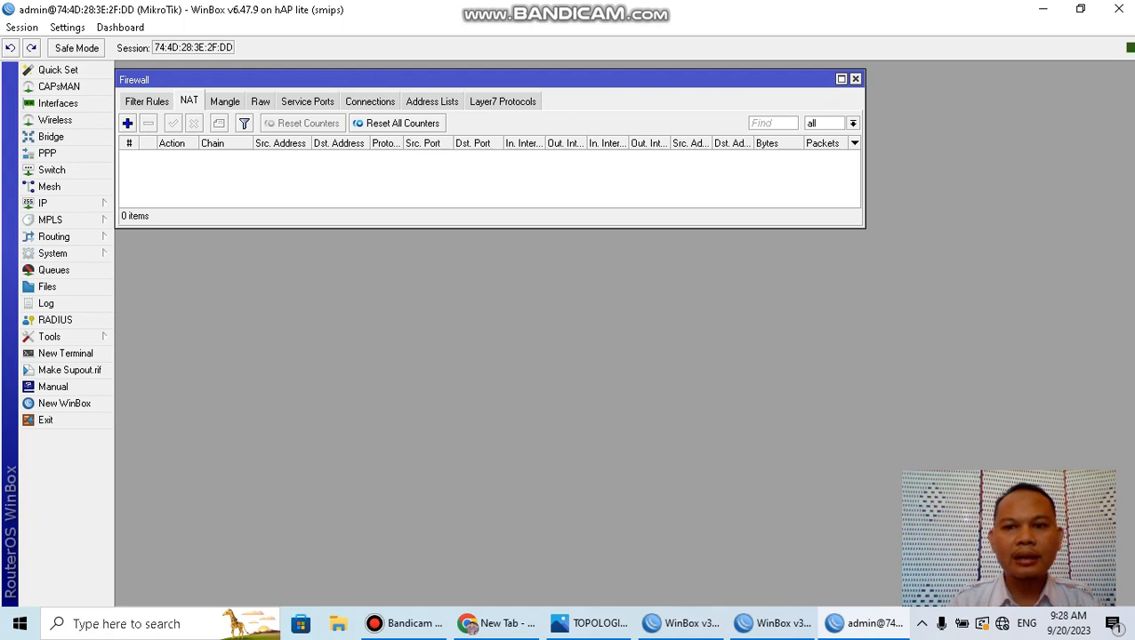
{"action": "left_click", "coordinate": [841, 79]}
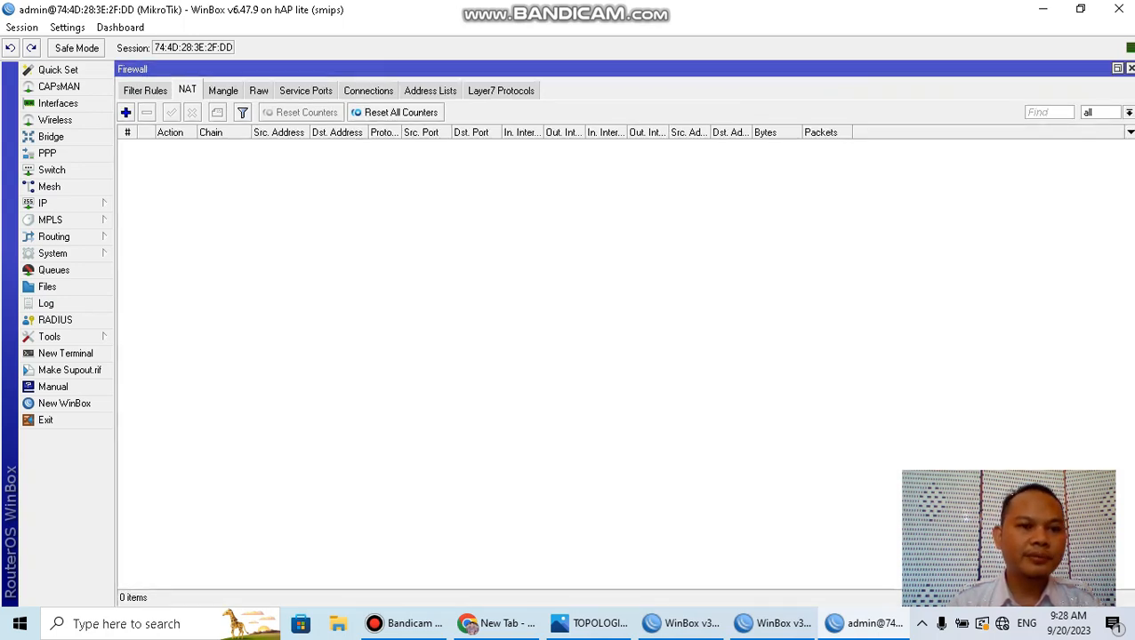
{"action": "left_click", "coordinate": [126, 113]}
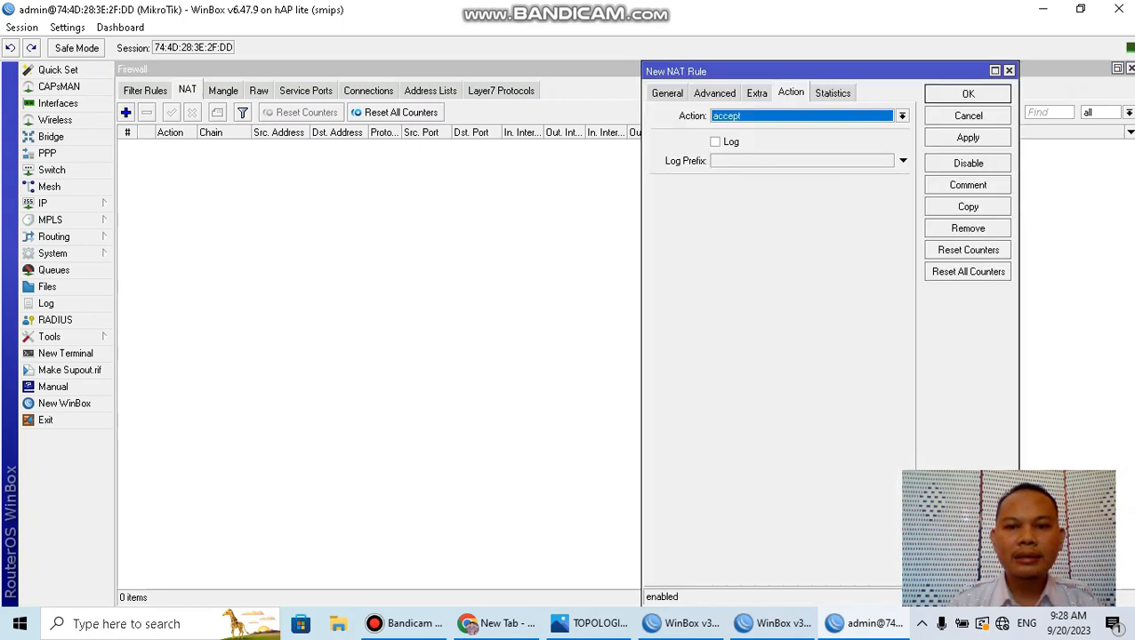
{"action": "left_click", "coordinate": [667, 94]}
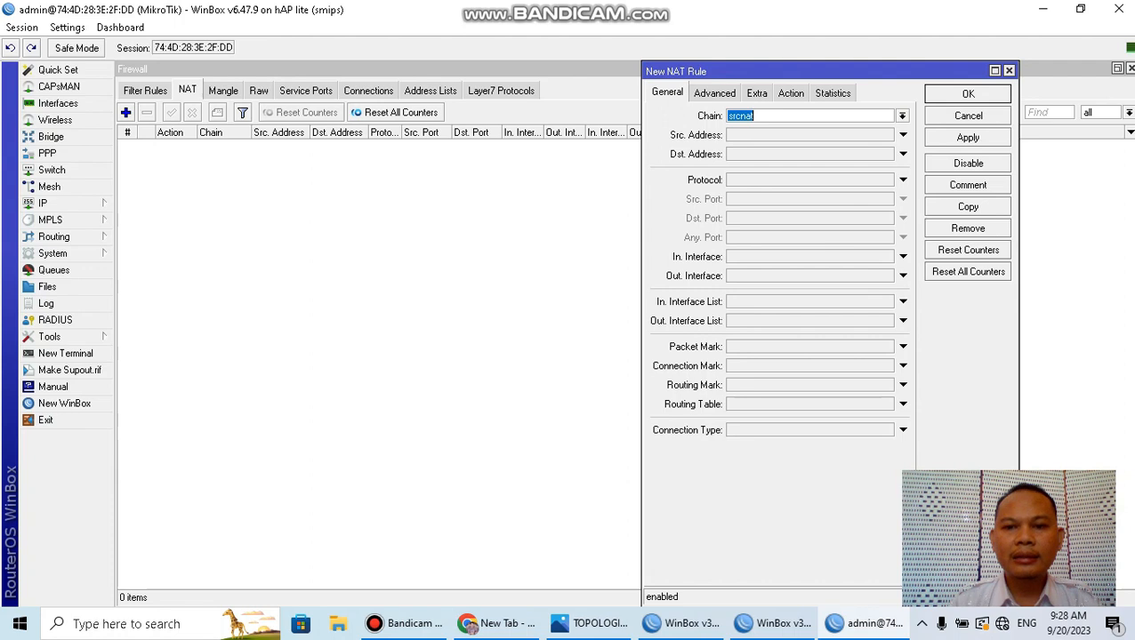
{"action": "left_click", "coordinate": [903, 276]}
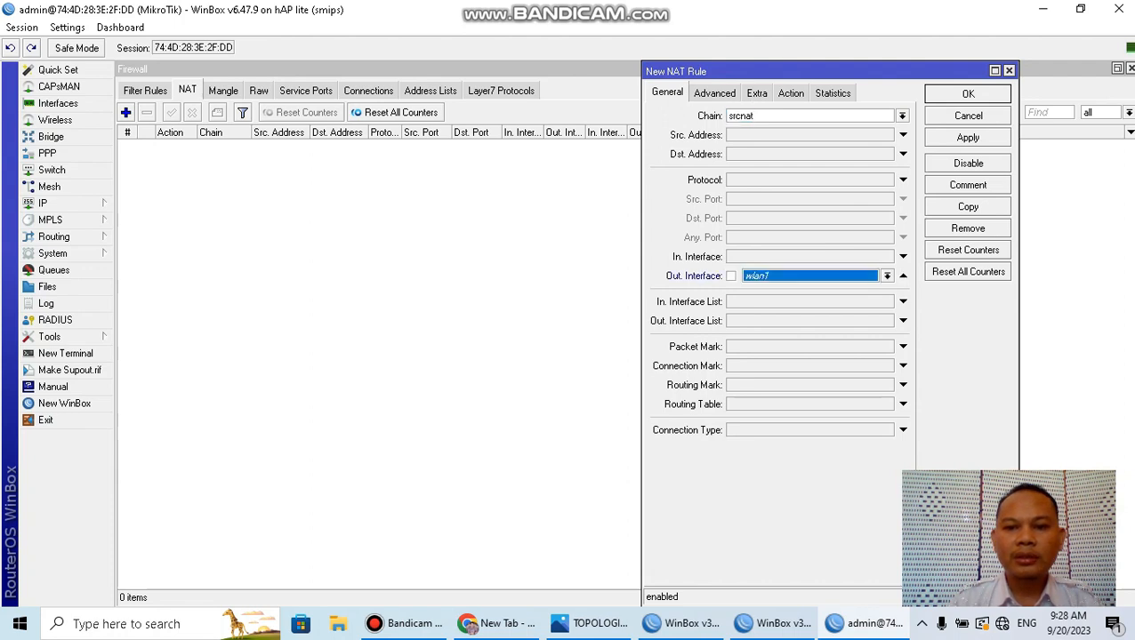
{"action": "left_click", "coordinate": [886, 275]}
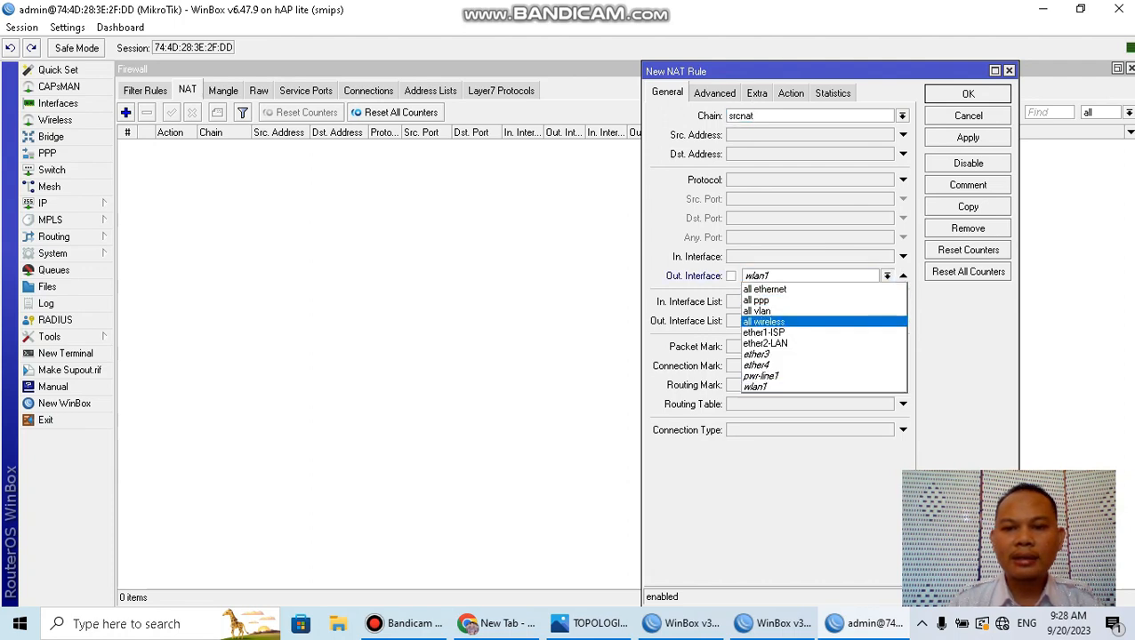
{"action": "left_click", "coordinate": [765, 332]}
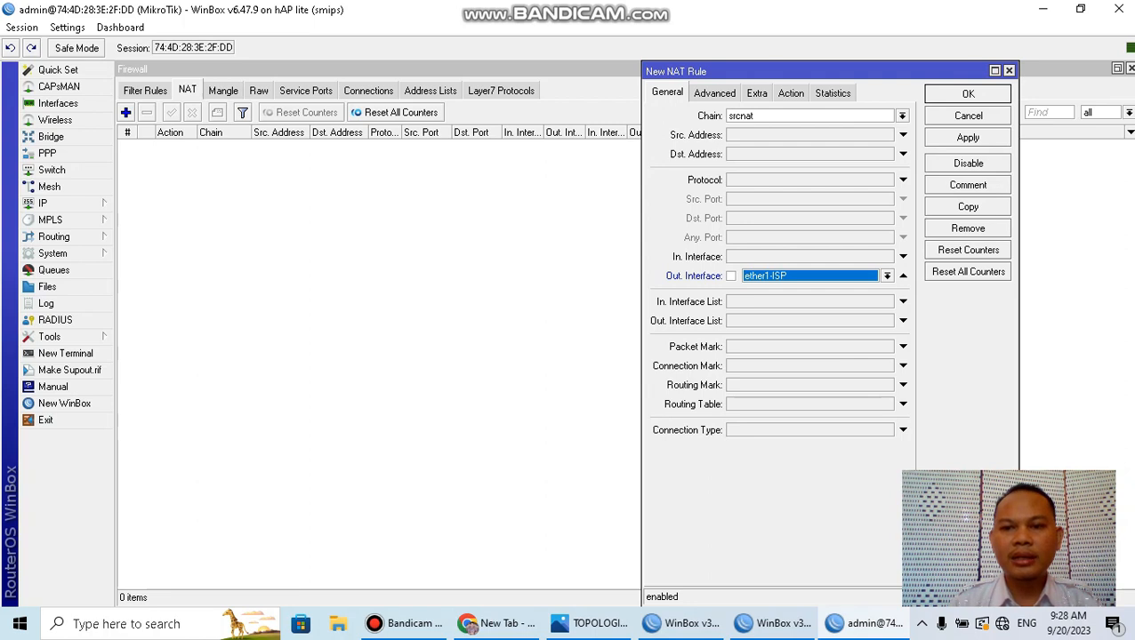
Step: Set the NAT rule's action to masquerade and save the rule
{"action": "left_click", "coordinate": [791, 92]}
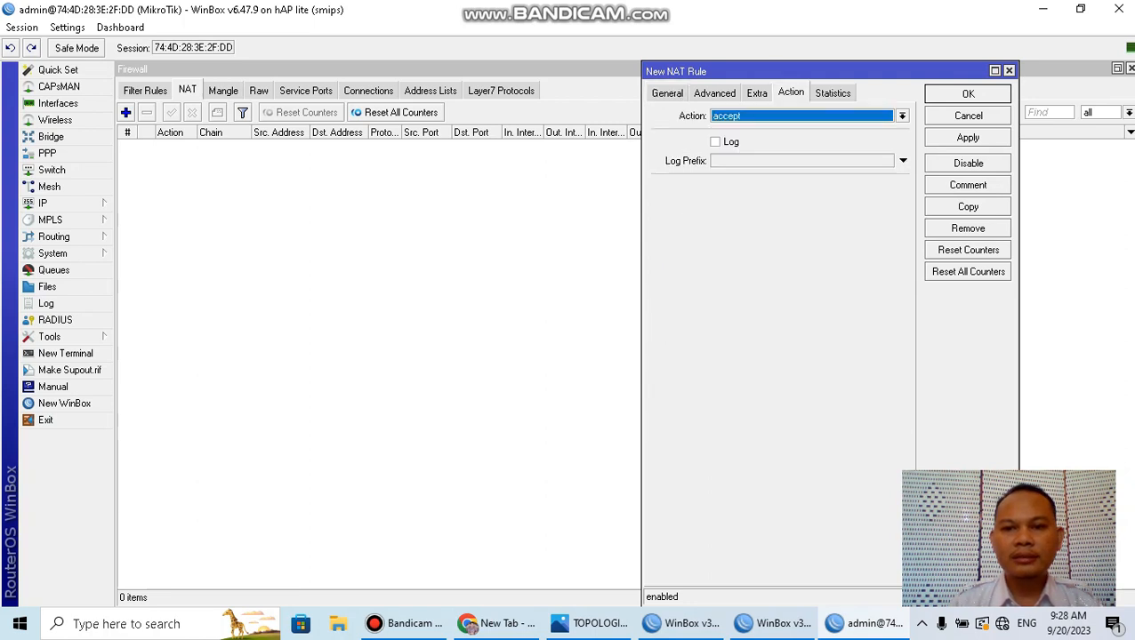
{"action": "left_click", "coordinate": [901, 116]}
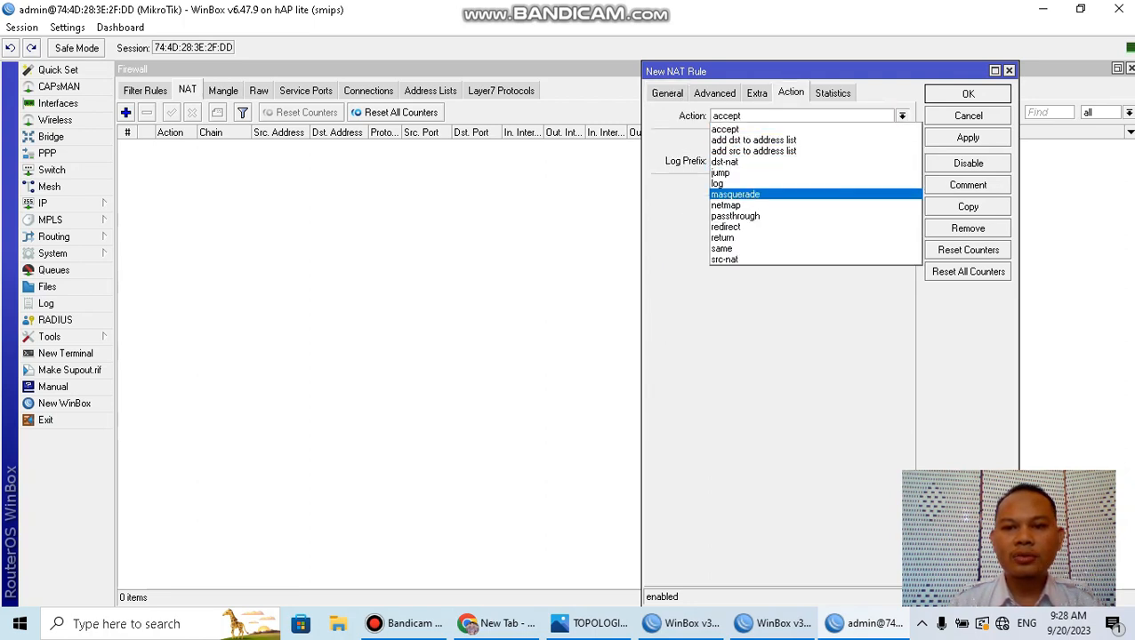
{"action": "left_click", "coordinate": [734, 194]}
{"action": "left_click", "coordinate": [967, 137]}
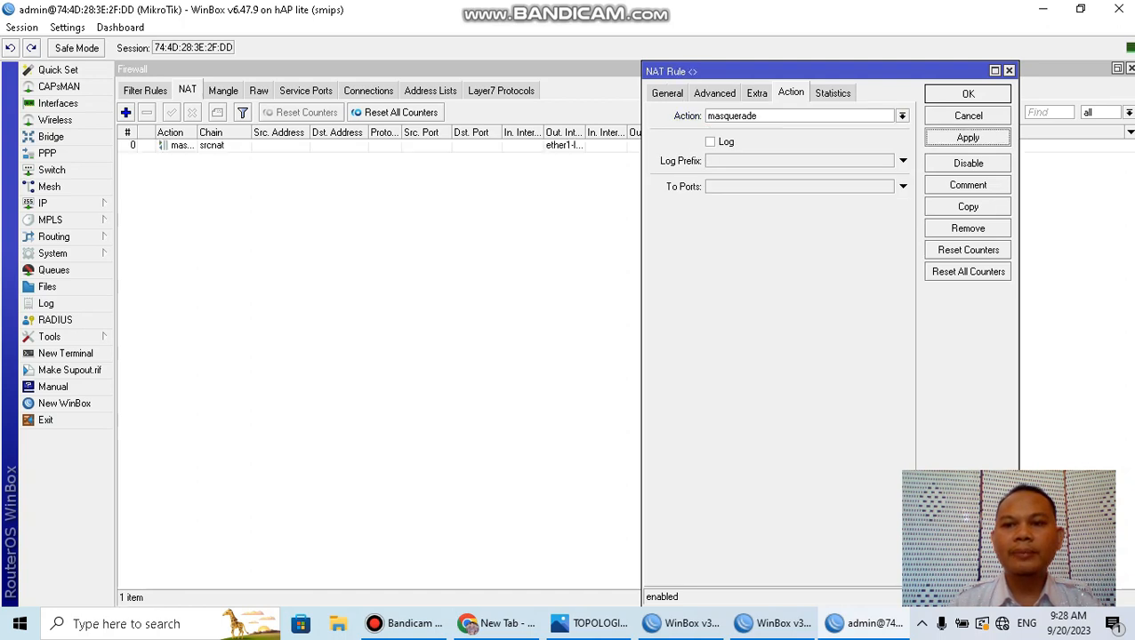
{"action": "left_click", "coordinate": [967, 93]}
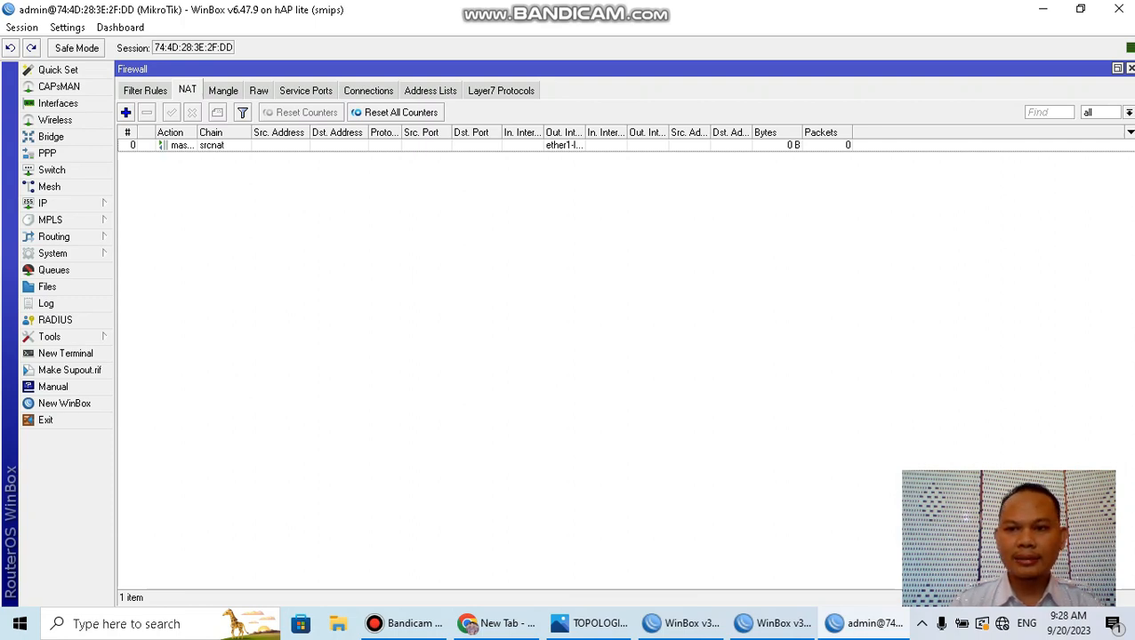
Step: Show the desktop, refresh it and check the PC's static address settings in the network topology image
{"action": "key", "text": "super+d"}
{"action": "right_click", "coordinate": [469, 173]}
{"action": "left_click", "coordinate": [502, 224]}
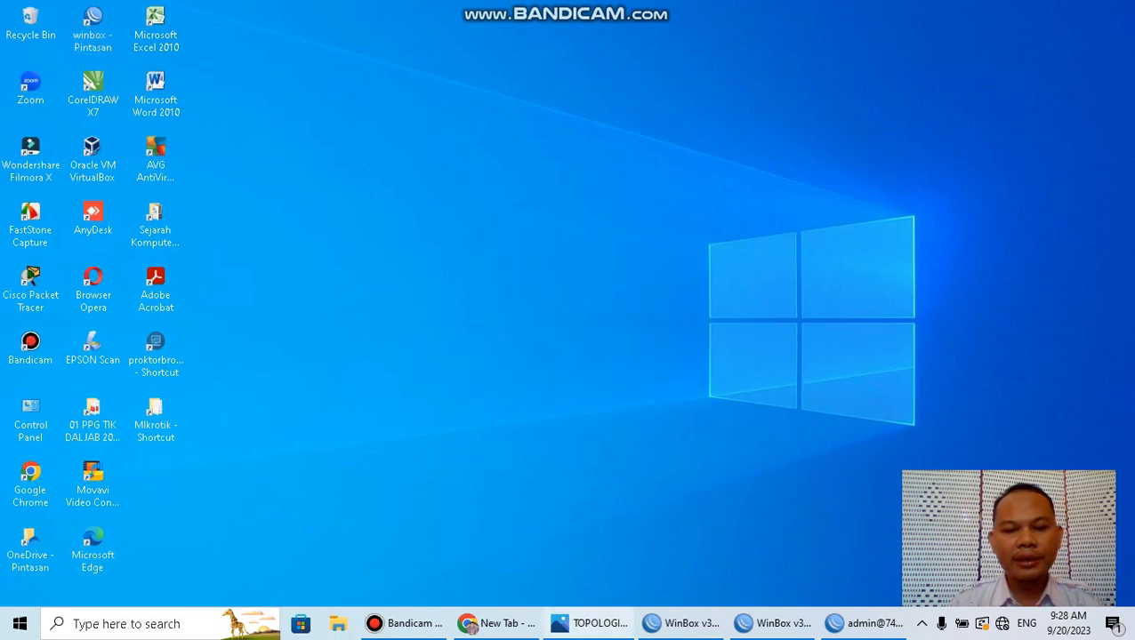
{"action": "left_click", "coordinate": [591, 623]}
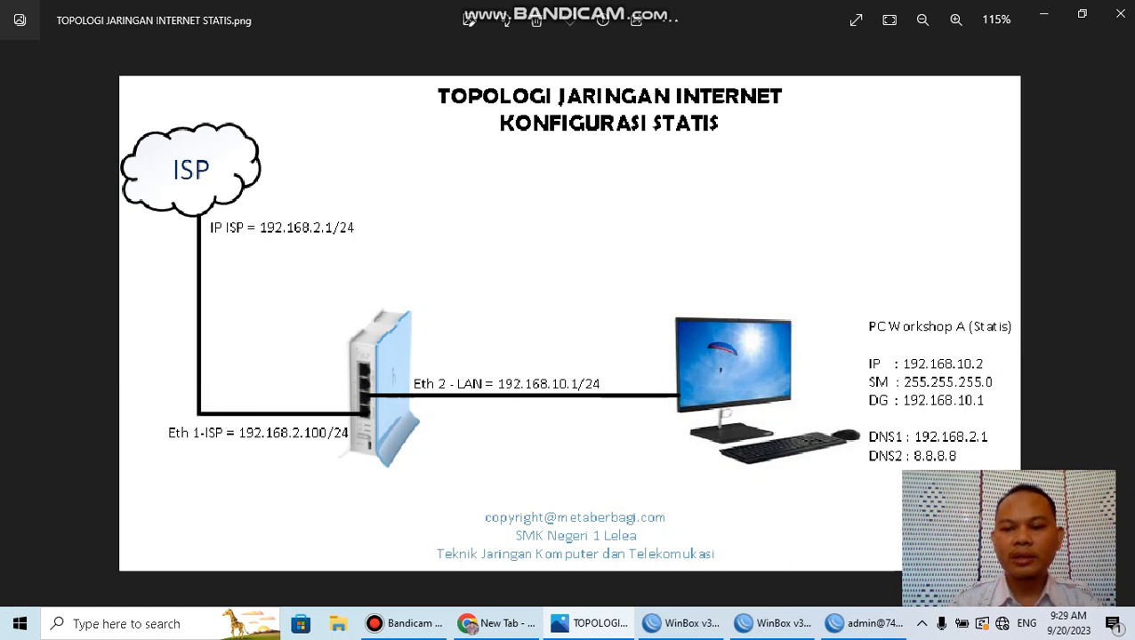
{"action": "key", "text": "super+d"}
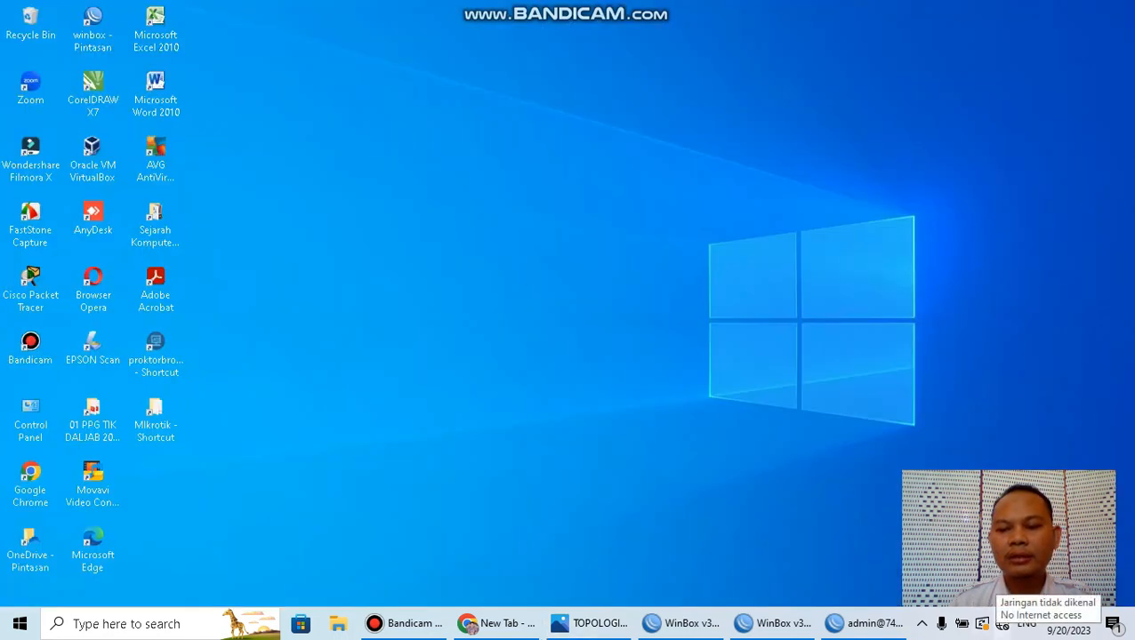
Step: Open the IPv4 properties of the Windows Ethernet adapter and switch it to a manually specified IP address
{"action": "right_click", "coordinate": [1002, 624]}
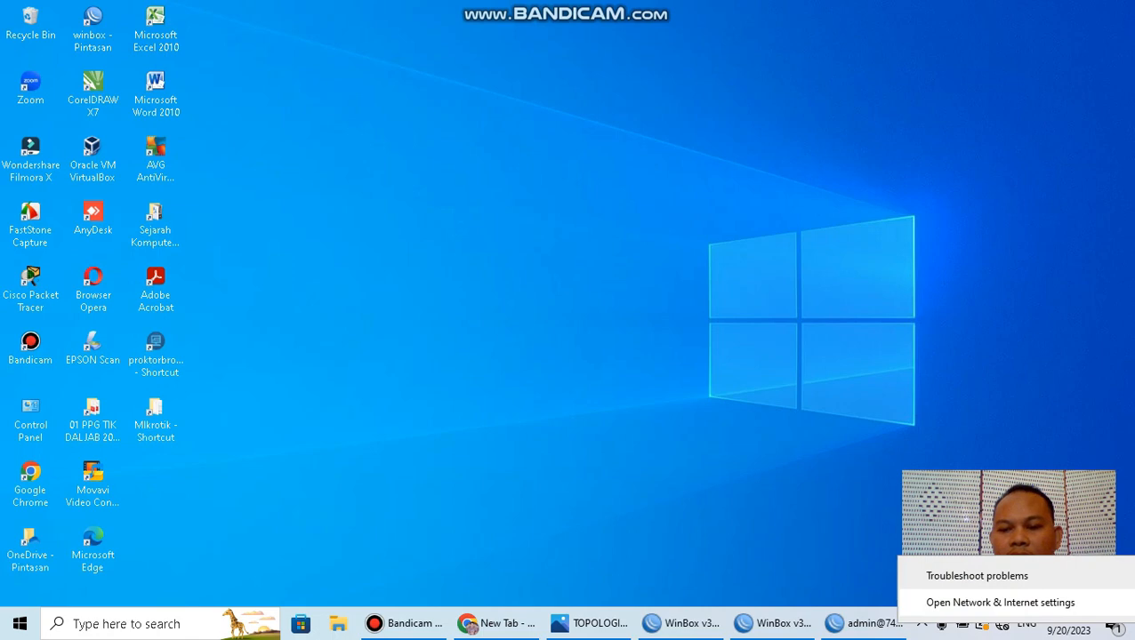
{"action": "left_click", "coordinate": [1000, 603]}
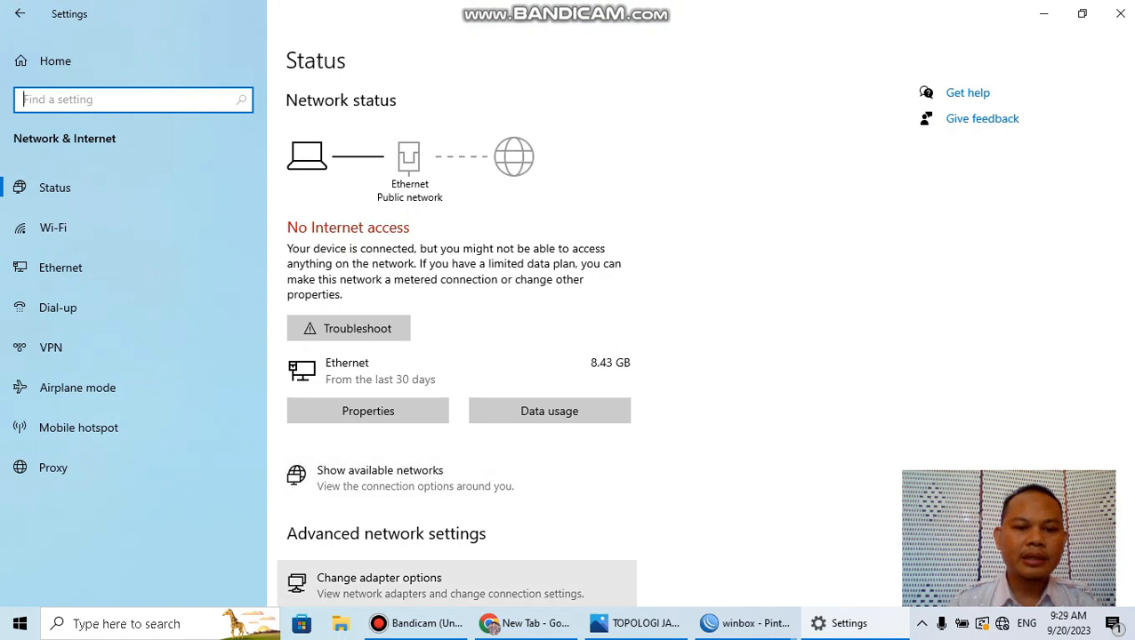
{"action": "left_click", "coordinate": [380, 583]}
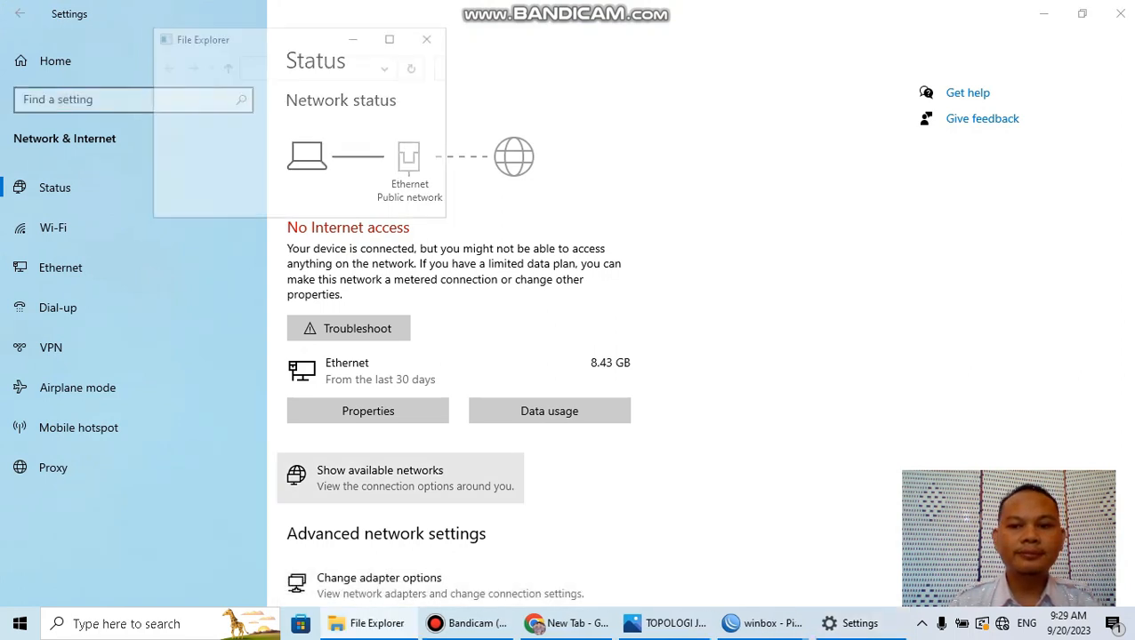
{"action": "left_click", "coordinate": [392, 36]}
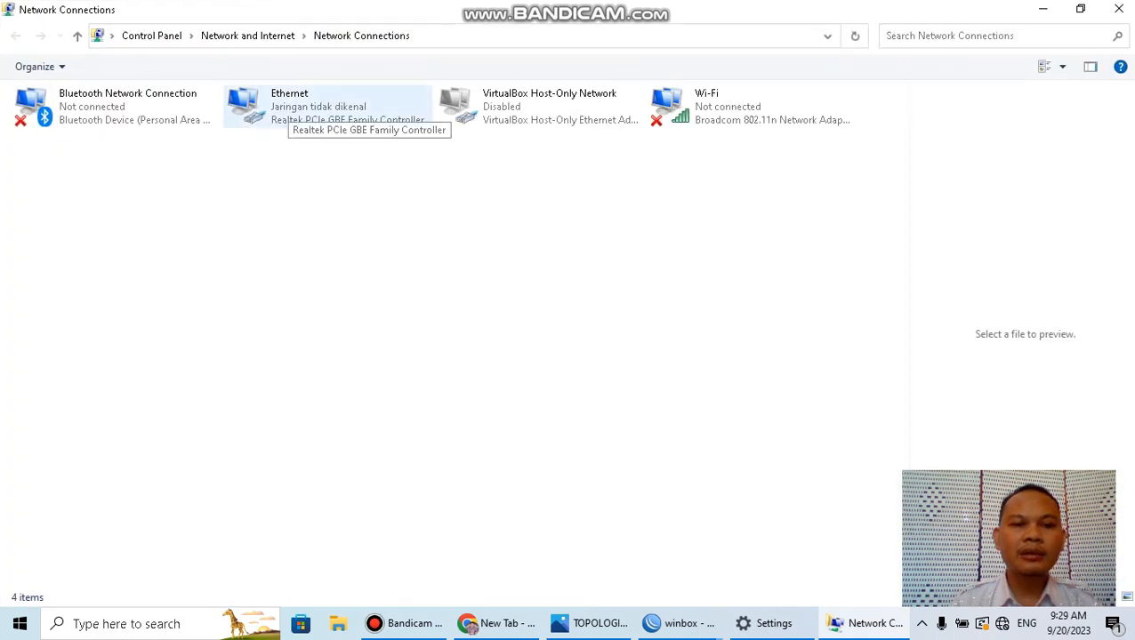
{"action": "double_click", "coordinate": [289, 107]}
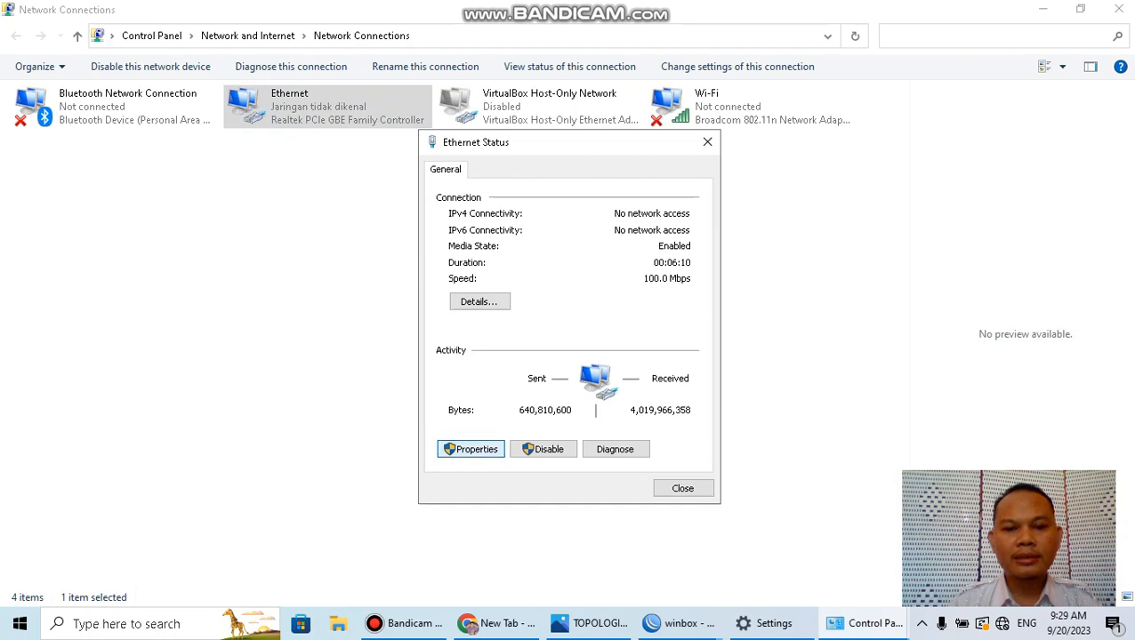
{"action": "left_click", "coordinate": [470, 449]}
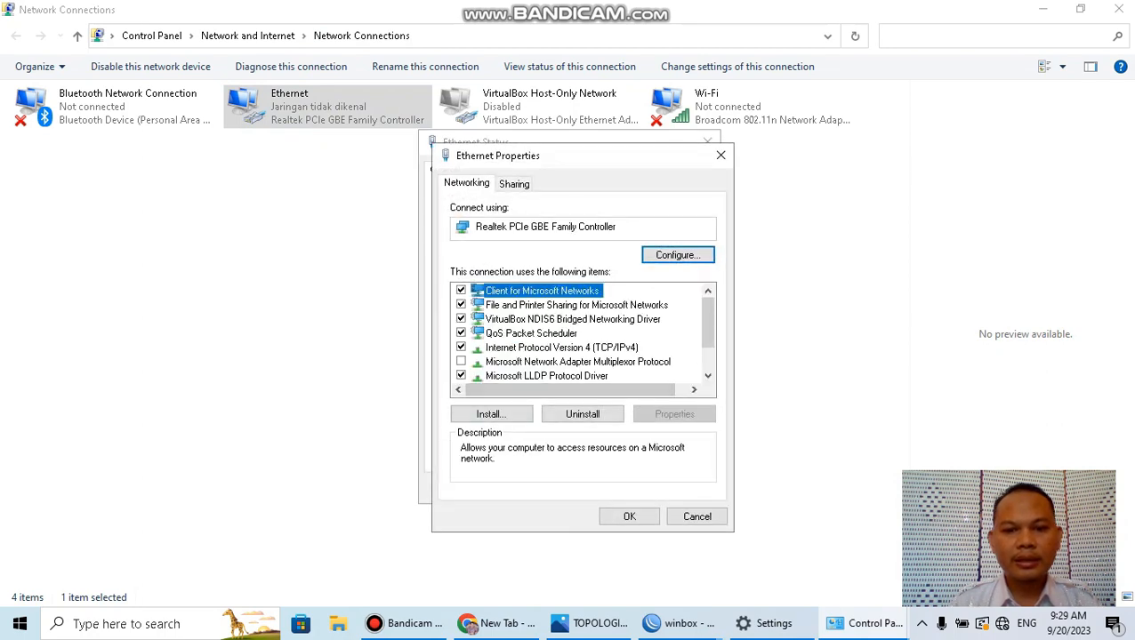
{"action": "double_click", "coordinate": [561, 348]}
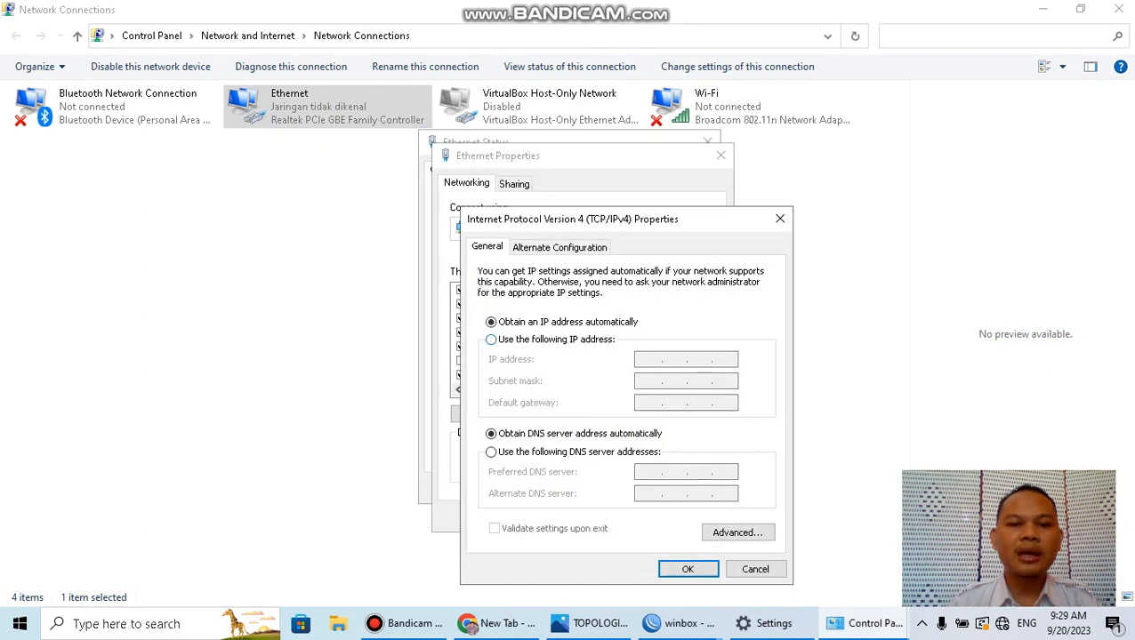
{"action": "left_click", "coordinate": [492, 340]}
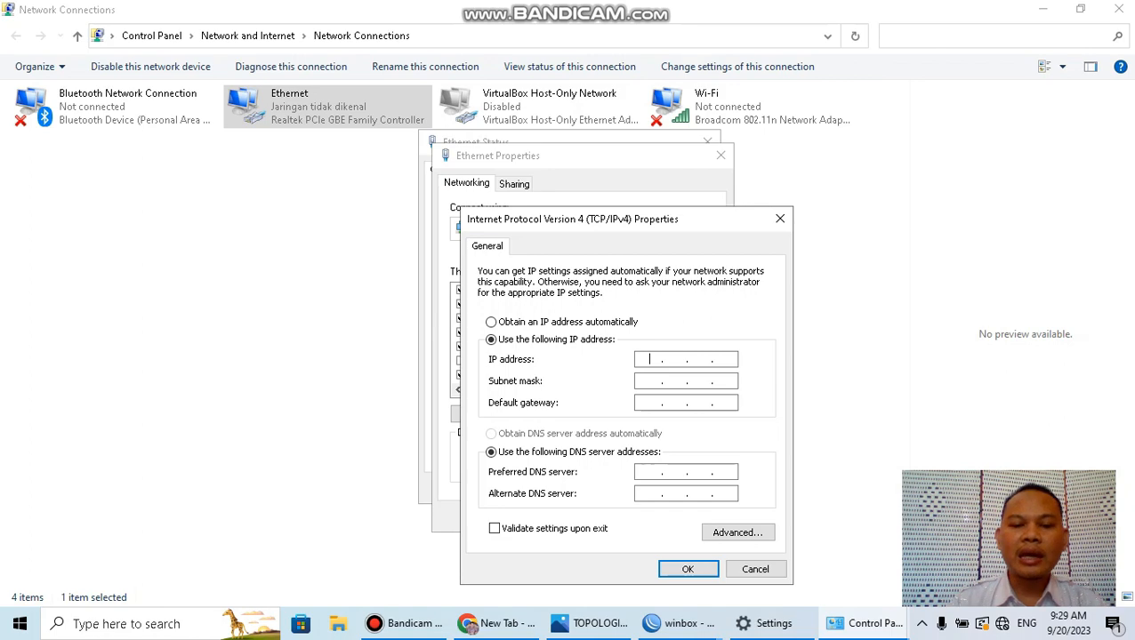
Step: Check the PC's static address settings in the topology image, and return to the Ethernet adapter's IPv4 properties
{"action": "left_click", "coordinate": [588, 624]}
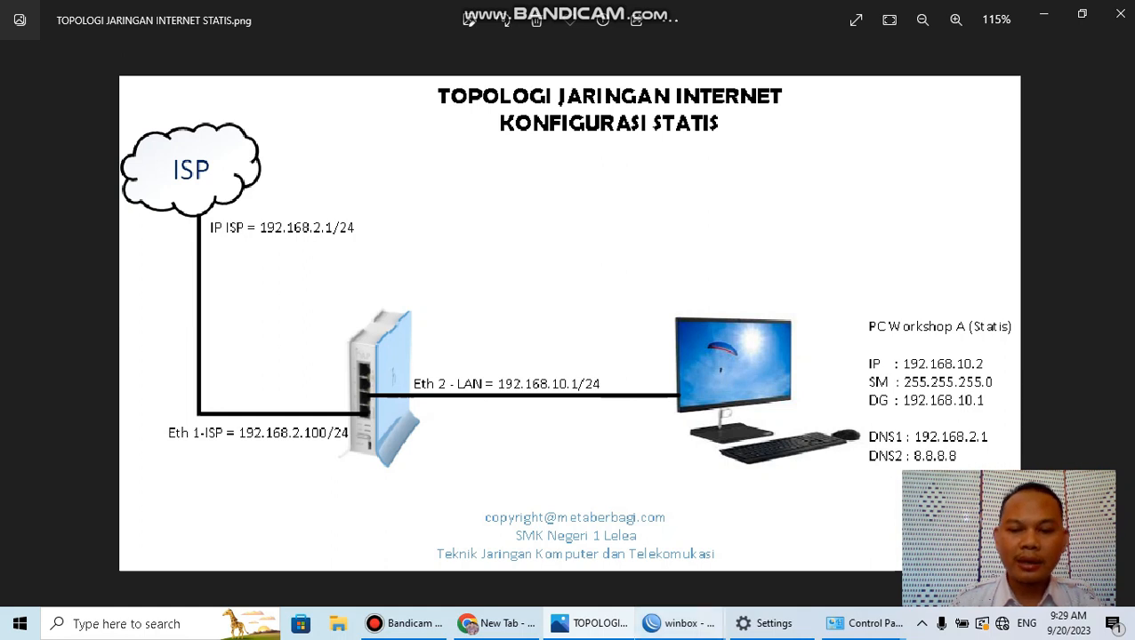
{"action": "mouse_move", "coordinate": [868, 624]}
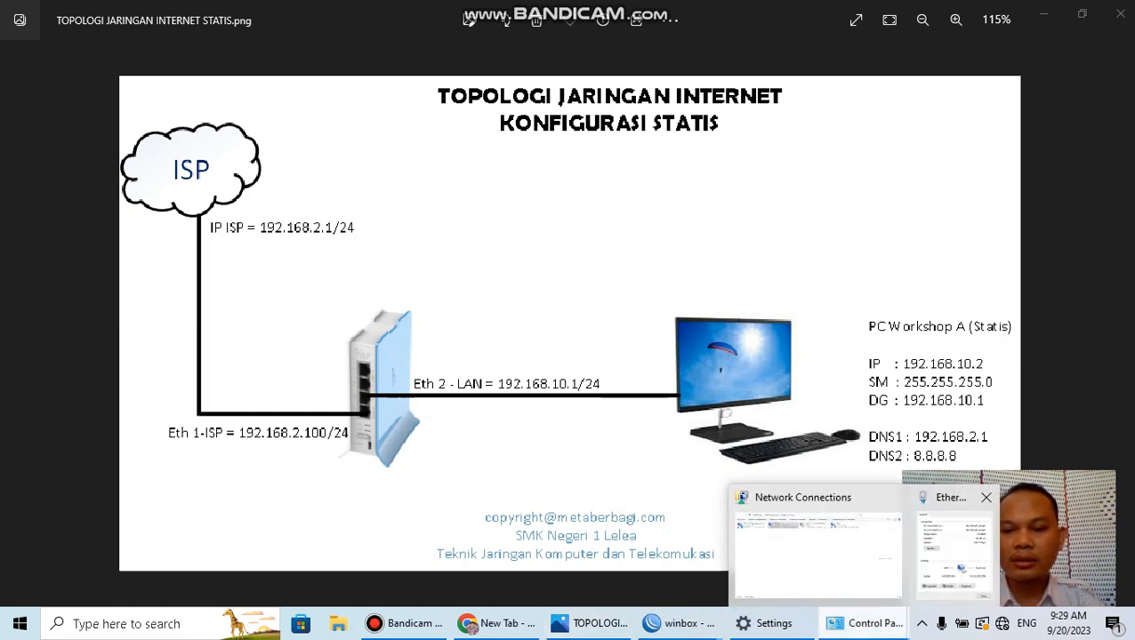
{"action": "left_click", "coordinate": [766, 624]}
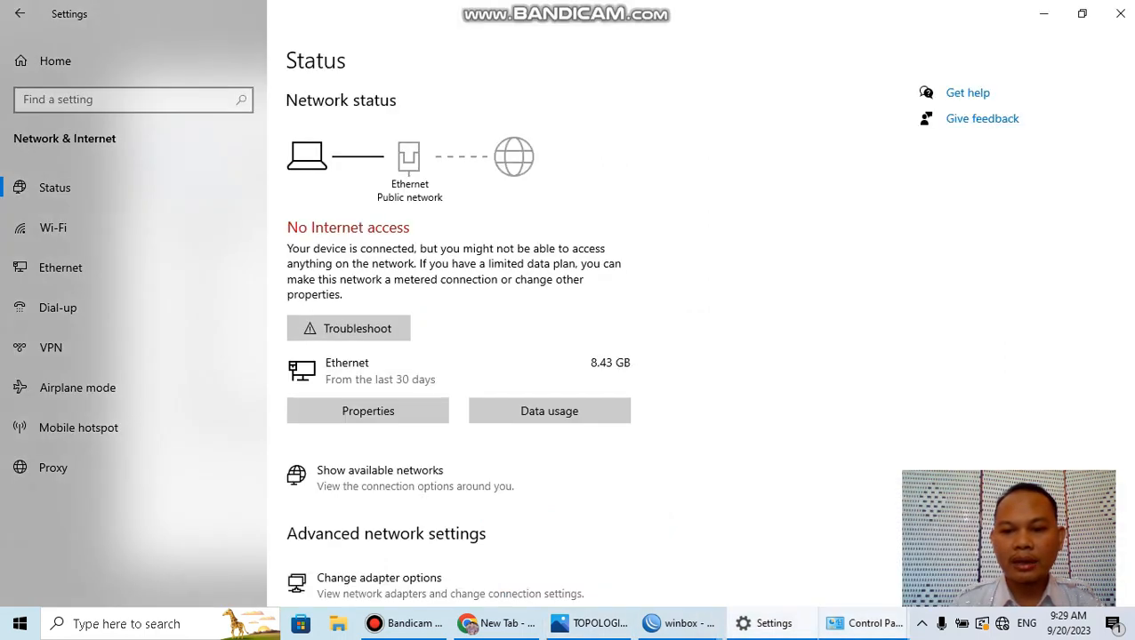
{"action": "left_click", "coordinate": [865, 624]}
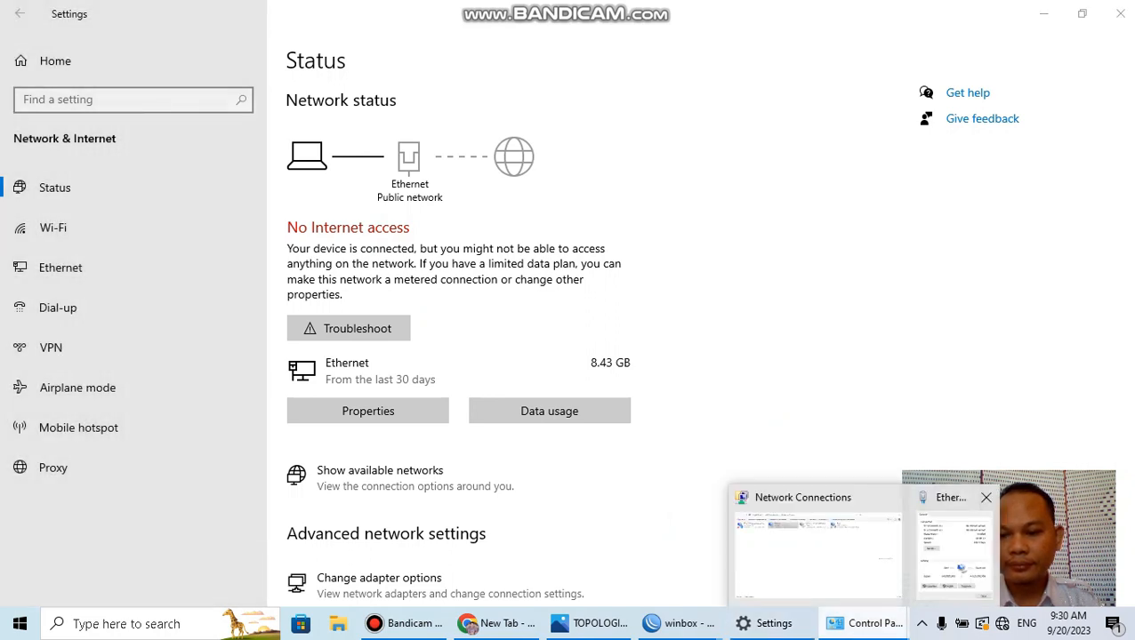
{"action": "left_click", "coordinate": [922, 623]}
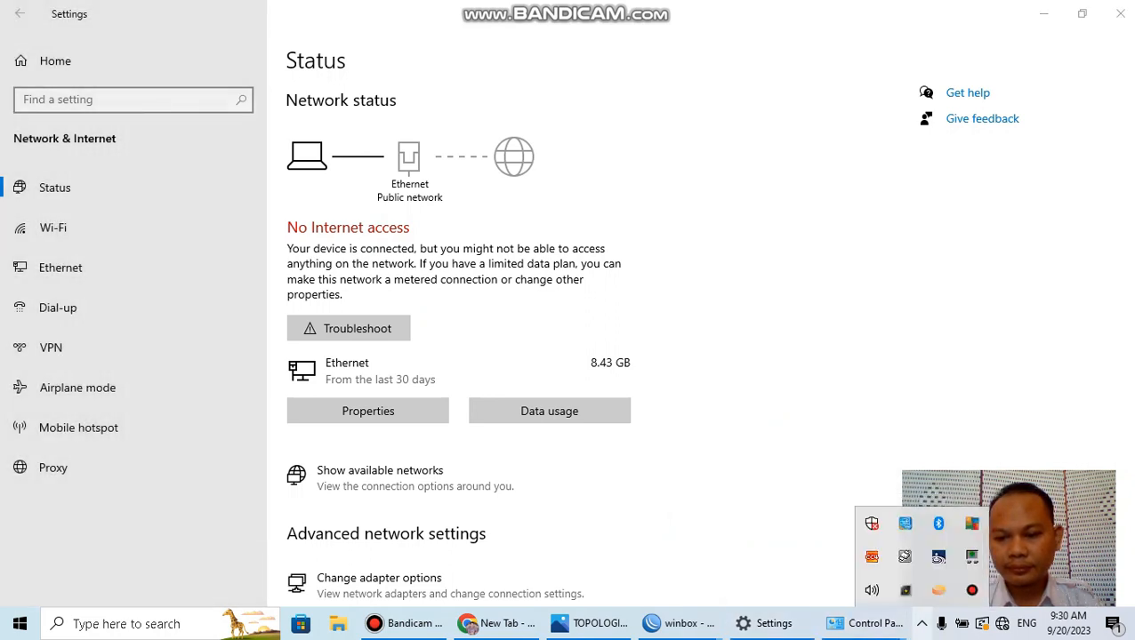
{"action": "left_click", "coordinate": [865, 624]}
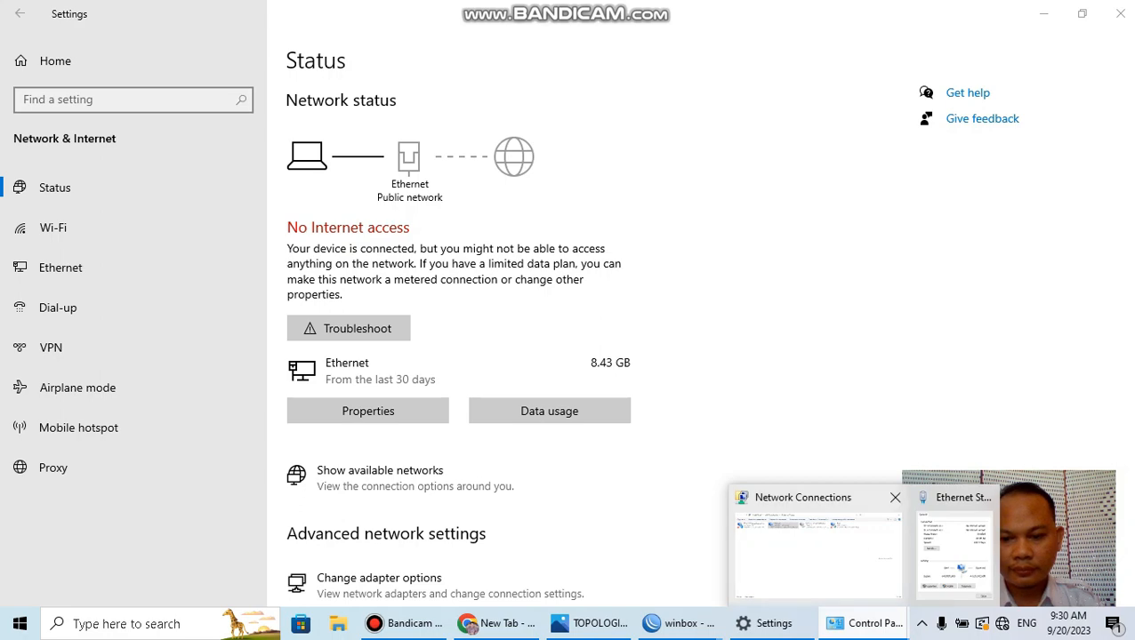
{"action": "left_click", "coordinate": [814, 542]}
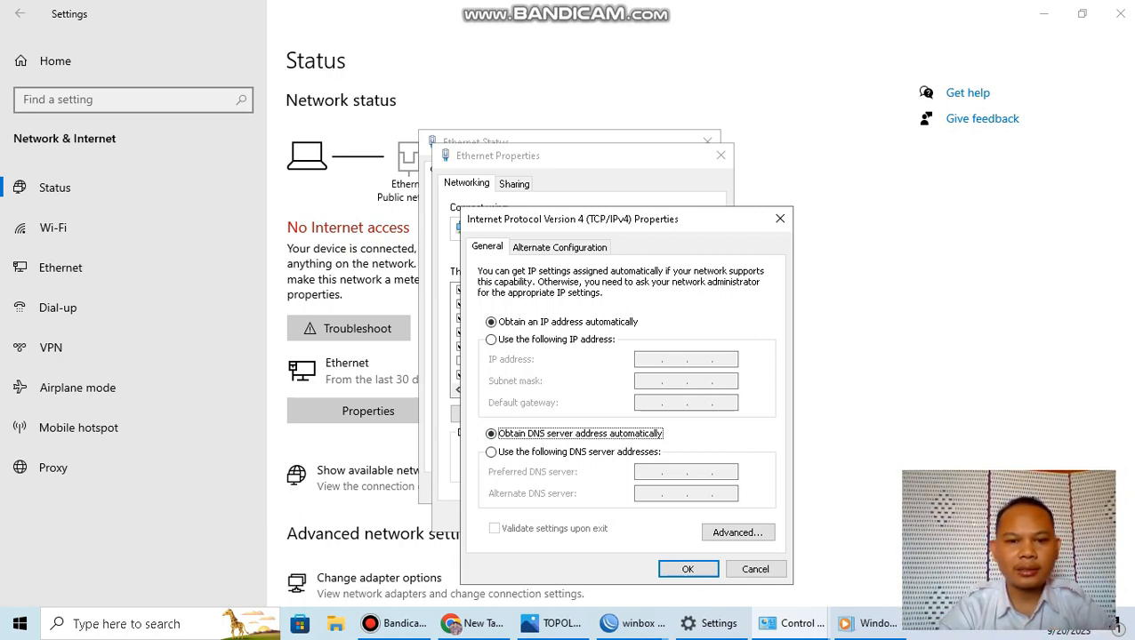
Step: Set the Ethernet adapter's static IP address to 192.168.10.2 with subnet mask 255.255.255.0 and default gateway 192.168.10.1
{"action": "left_click", "coordinate": [492, 340]}
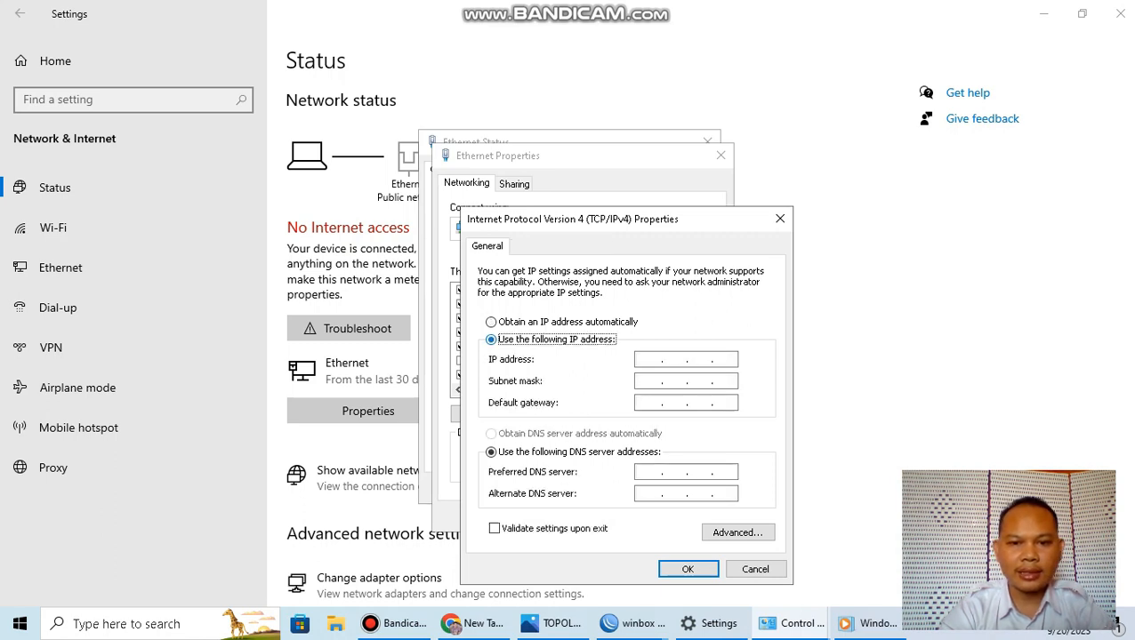
{"action": "left_click", "coordinate": [649, 359]}
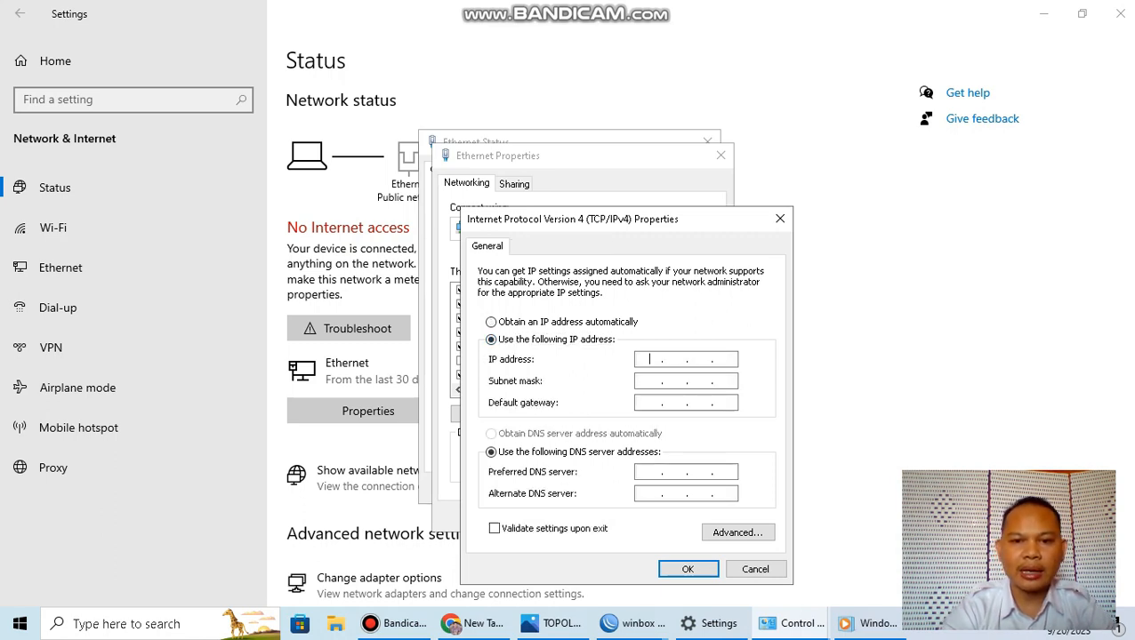
{"action": "type", "text": "192.168."}
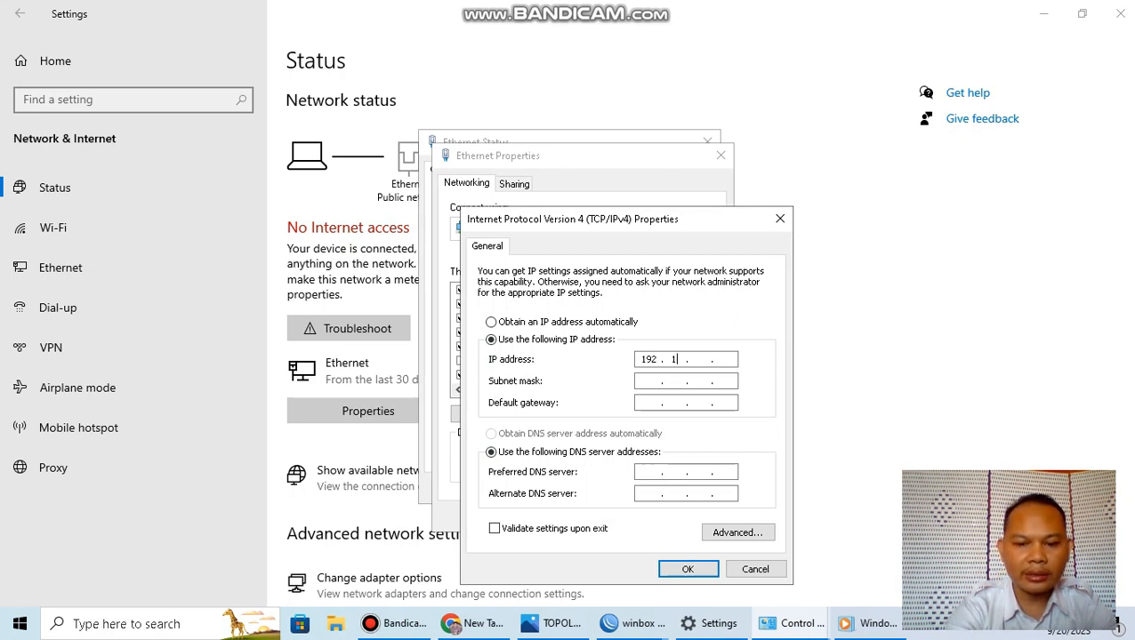
{"action": "type", "text": "10.2"}
{"action": "key", "text": "Tab"}
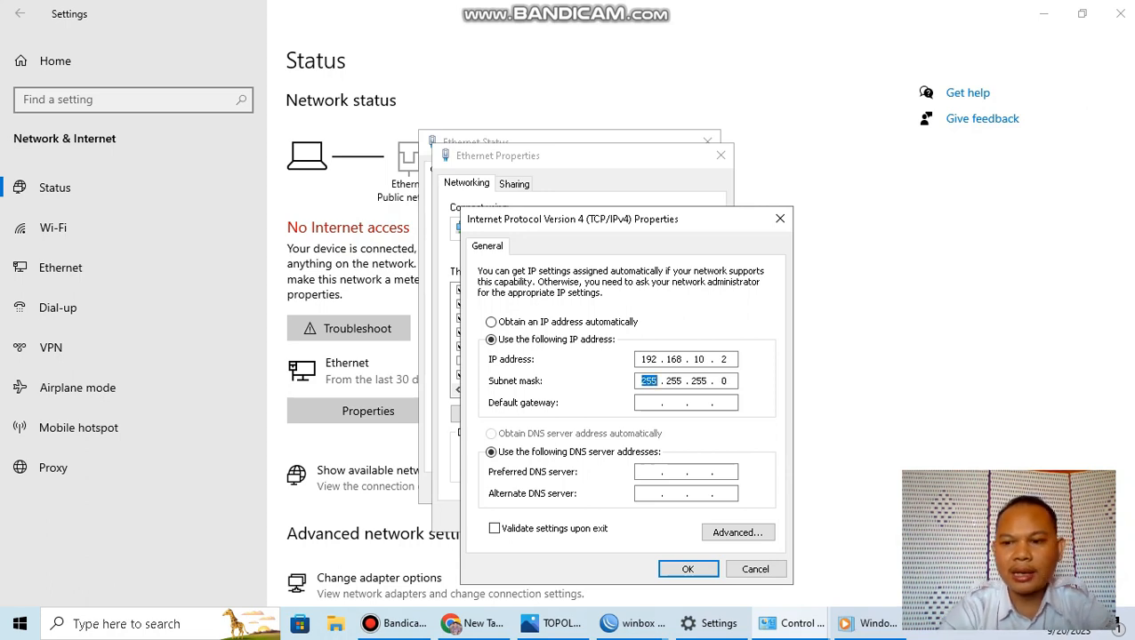
{"action": "key", "text": "Tab"}
{"action": "type", "text": "192.168."}
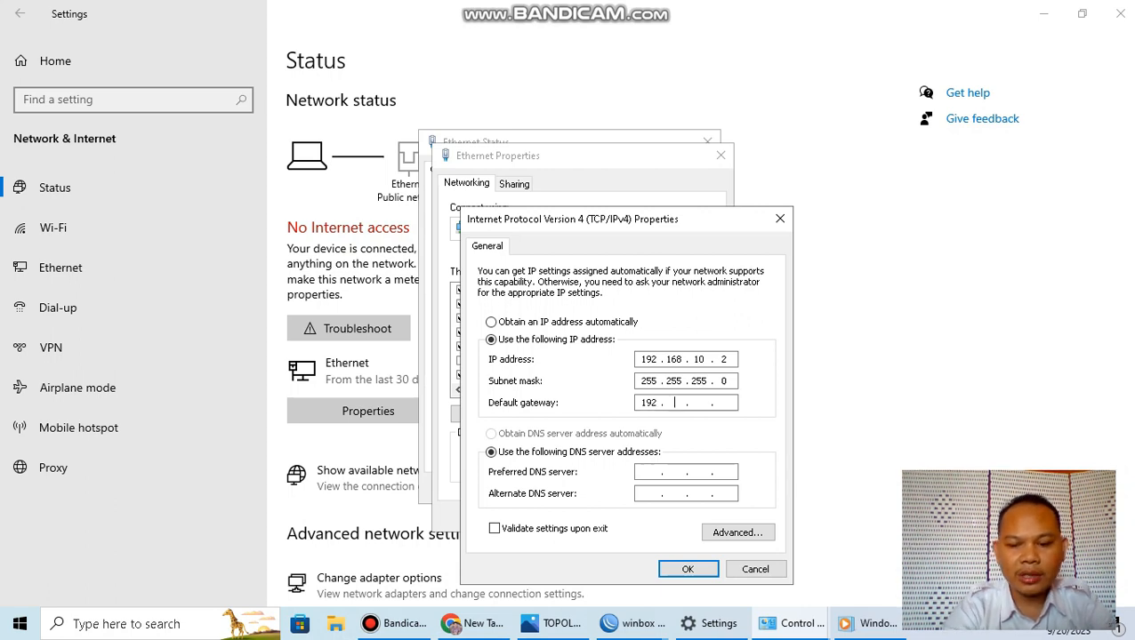
{"action": "type", "text": "10.1"}
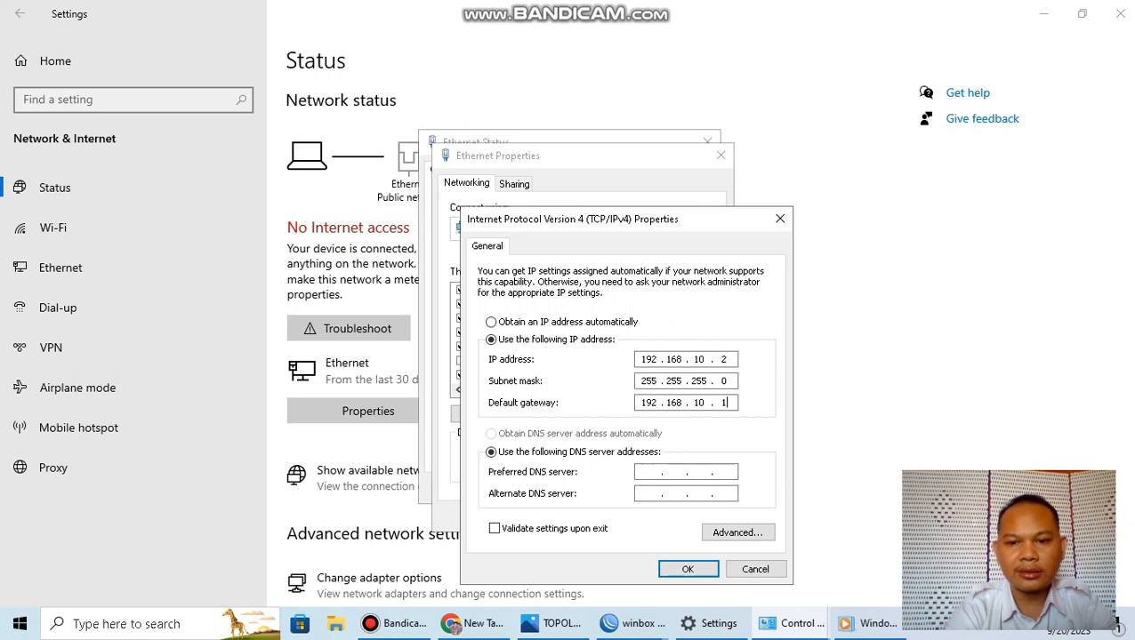
Step: Set the preferred DNS server to 192.168.2.1 and the alternate to 8.8.8.8, and save the adapter's properties
{"action": "left_click", "coordinate": [649, 473]}
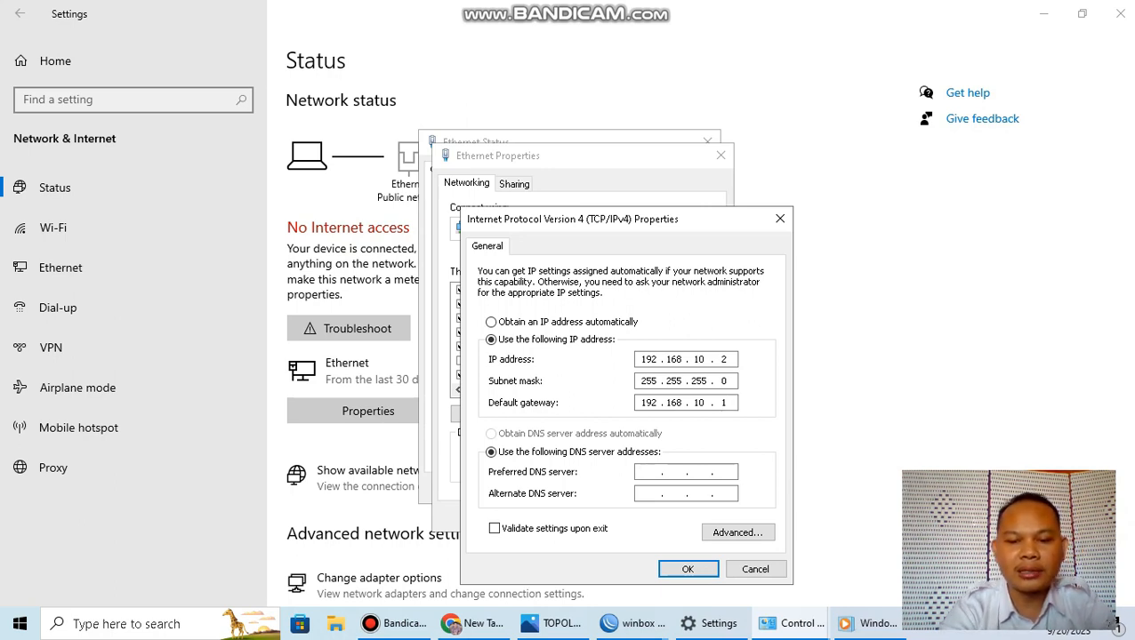
{"action": "type", "text": "192 . 168 . 2 . 1"}
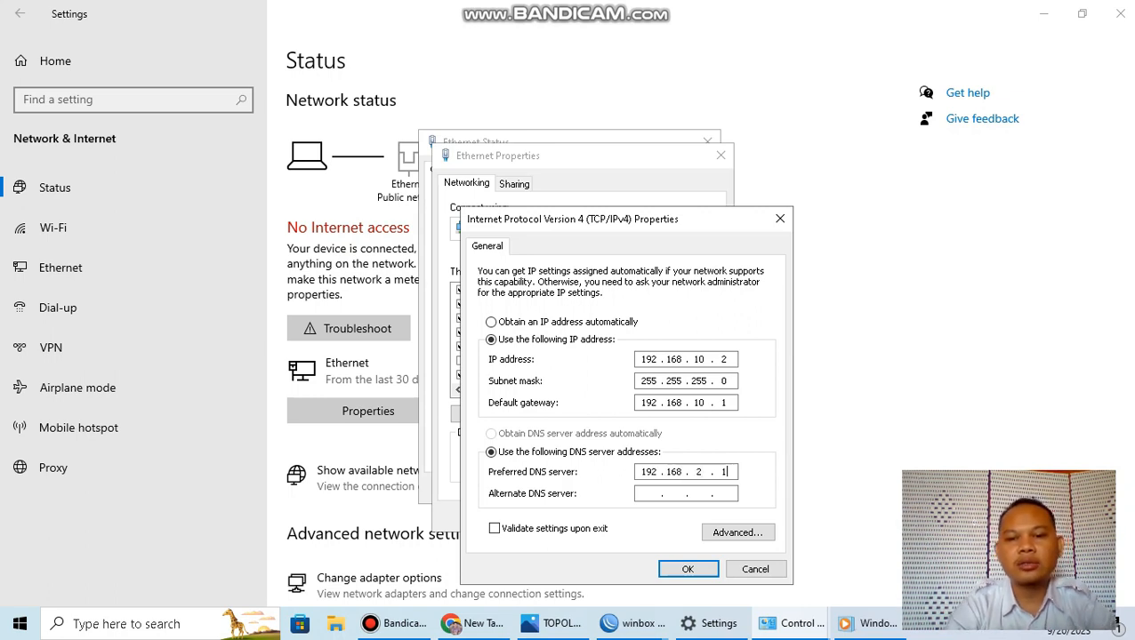
{"action": "key", "text": "Tab"}
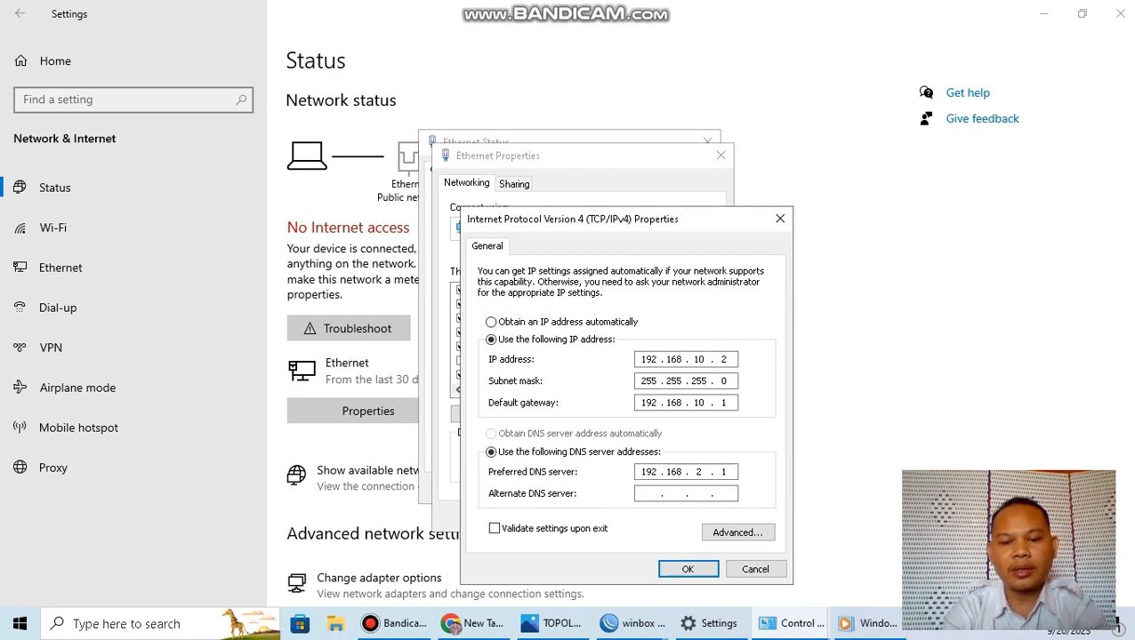
{"action": "type", "text": "8.8.8.8"}
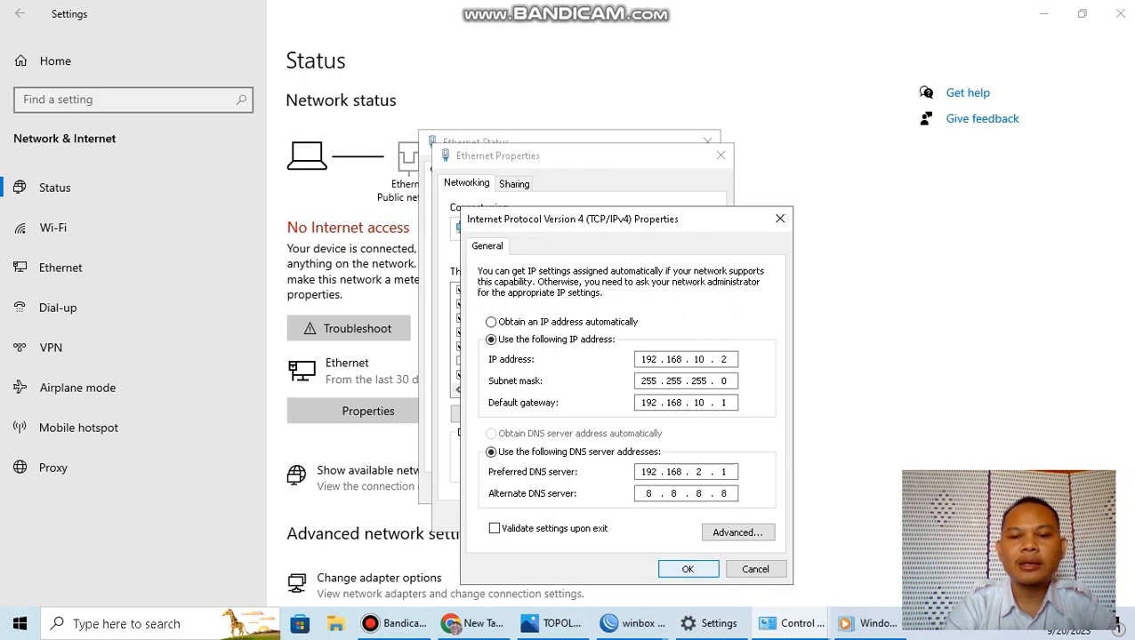
{"action": "left_click", "coordinate": [687, 569]}
{"action": "left_click", "coordinate": [628, 515]}
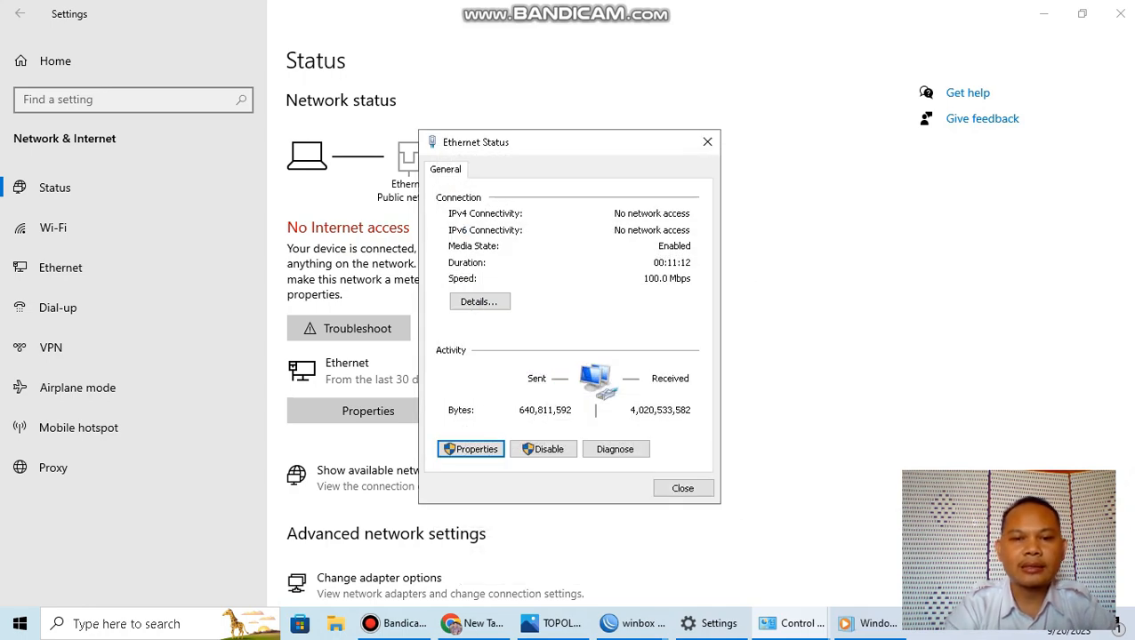
Step: Review the Ethernet connection's details, and close its status windows
{"action": "left_click", "coordinate": [479, 302]}
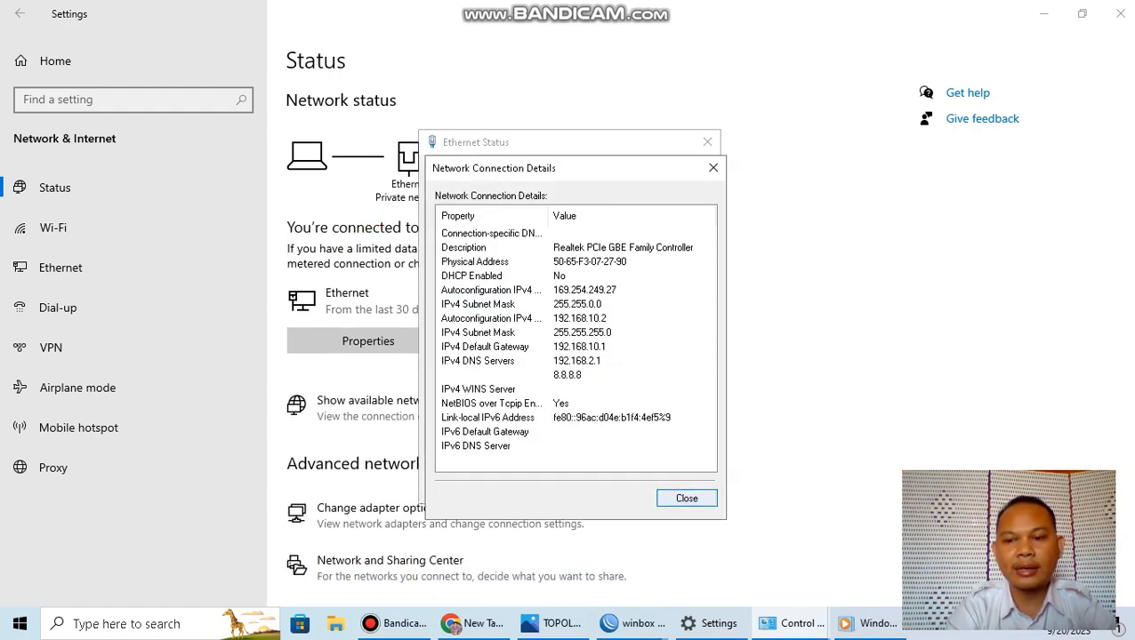
{"action": "left_click", "coordinate": [686, 498]}
{"action": "left_click", "coordinate": [678, 487]}
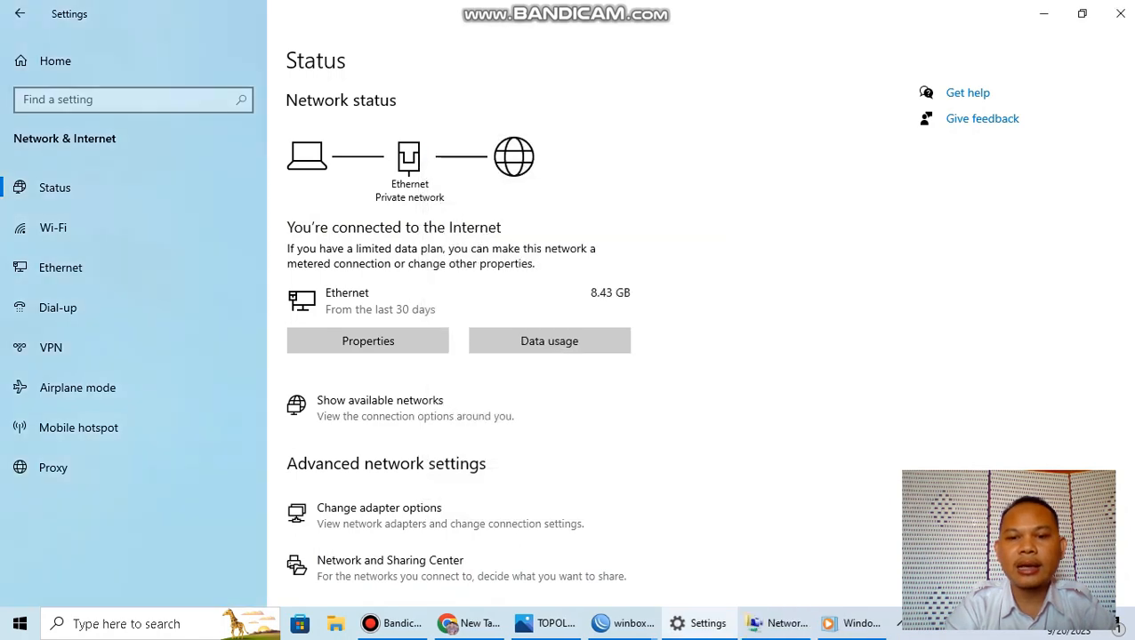
Step: Show the desktop, open a Command Prompt using cmd and move its window higher on the screen
{"action": "key", "text": "super+d"}
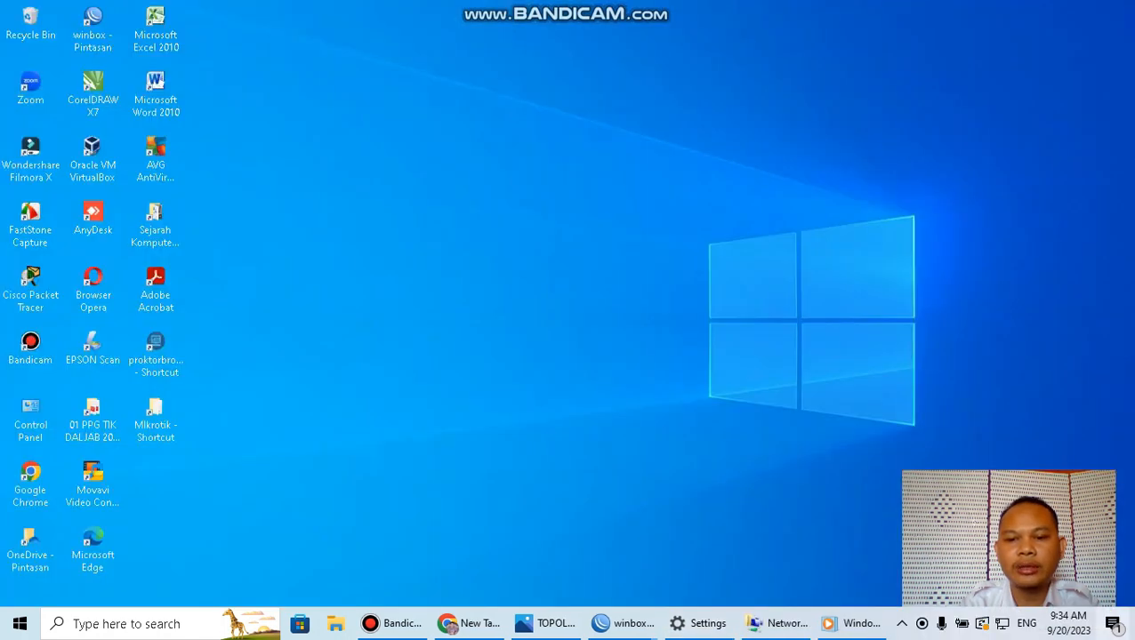
{"action": "key", "text": "super+r"}
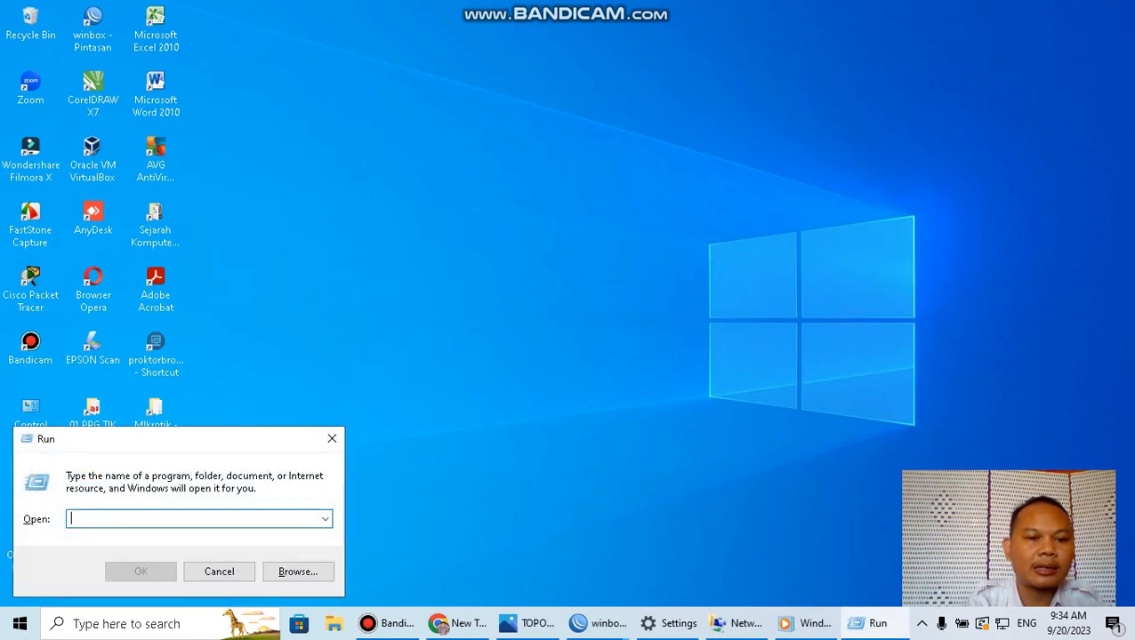
{"action": "type", "text": "cmd"}
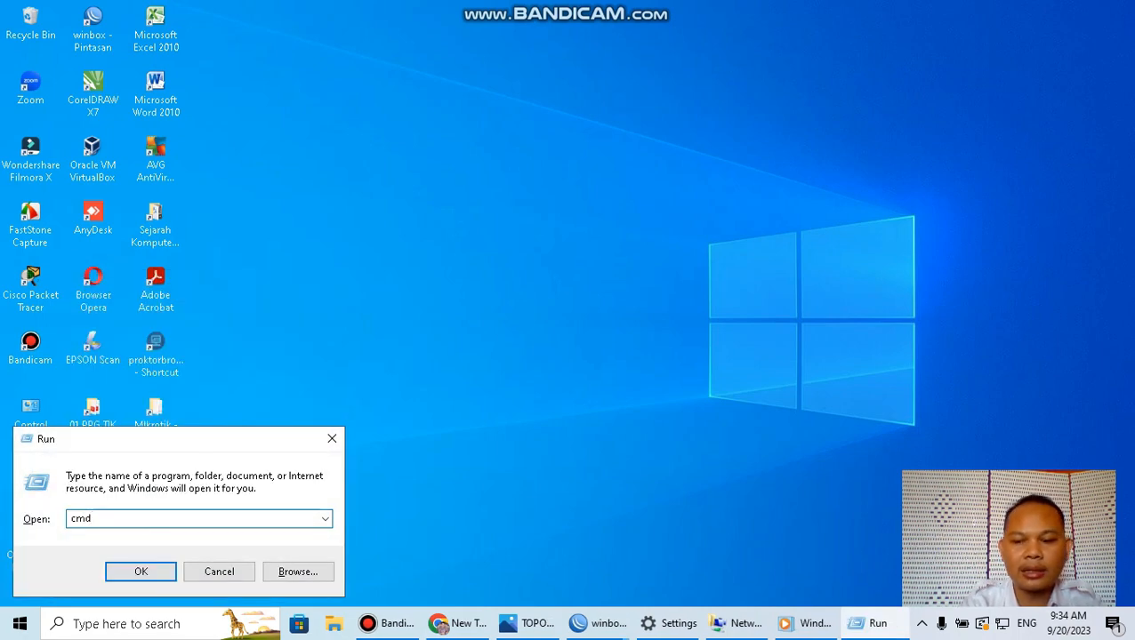
{"action": "key", "text": "Return"}
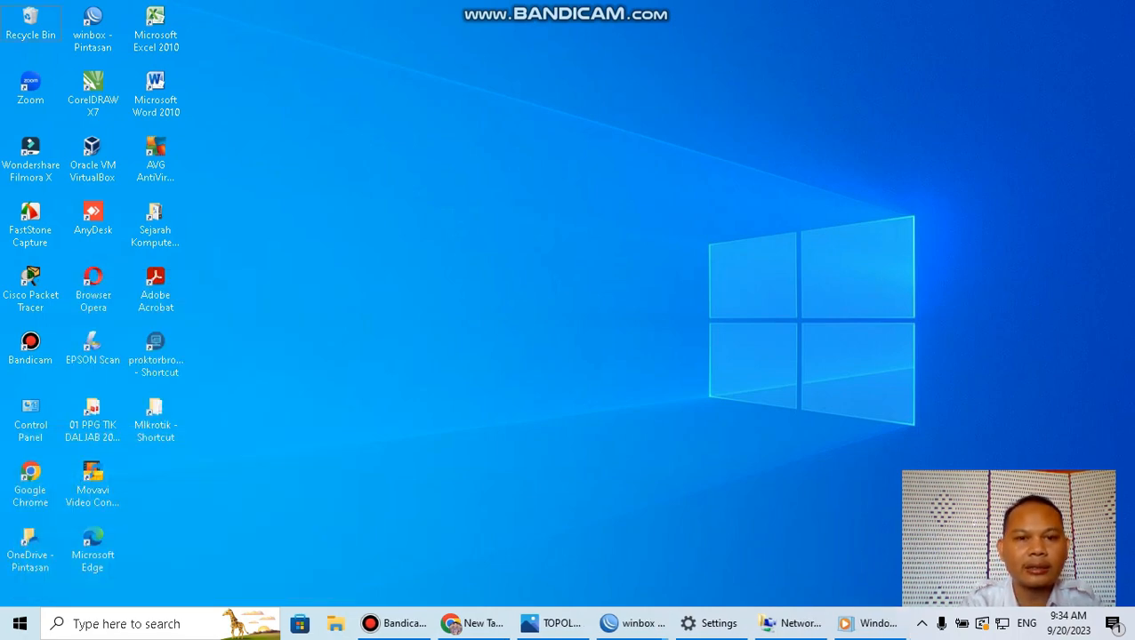
{"action": "left_click_drag", "start_coordinate": [615, 146], "coordinate": [611, 53]}
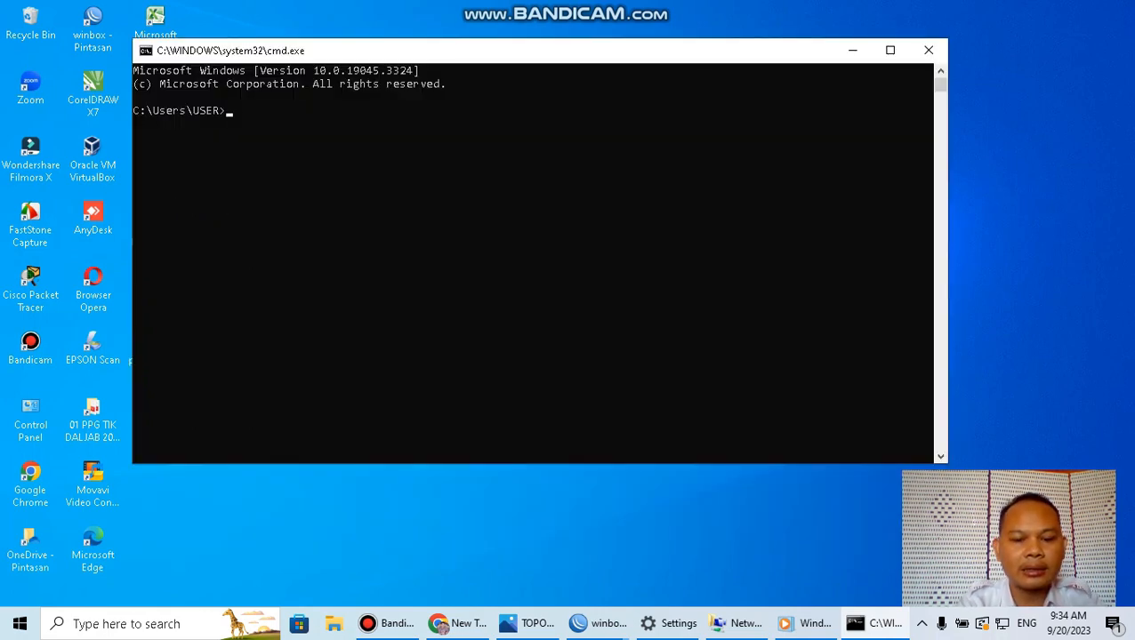
Step: Run ipconfig to check the Ethernet adapter's IP configuration
{"action": "type", "text": "ipcon"}
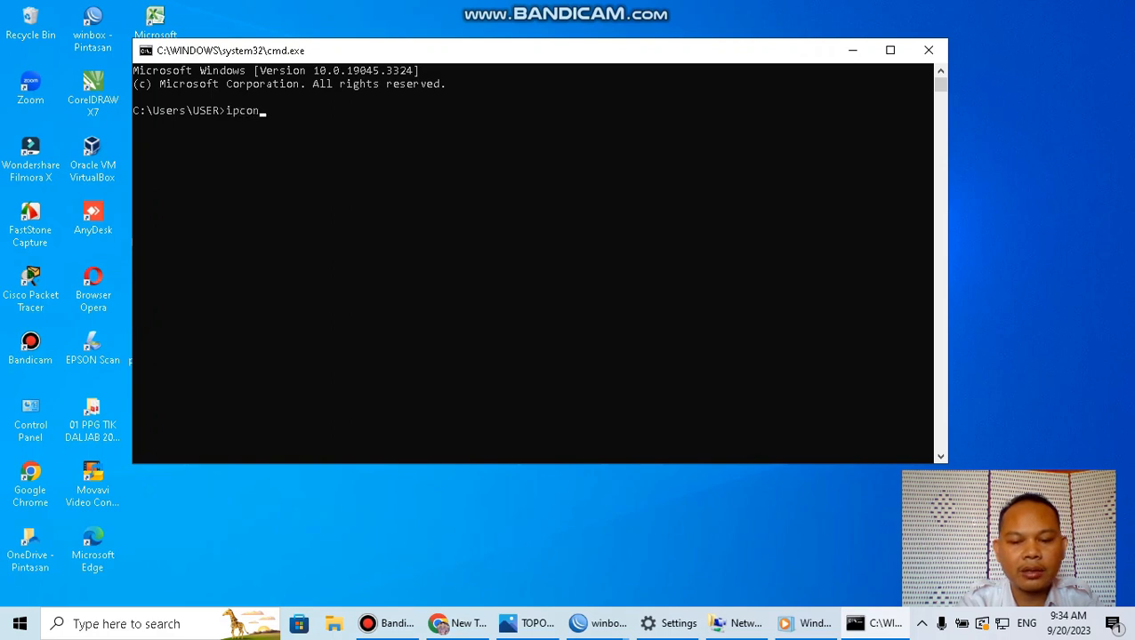
{"action": "type", "text": "fig"}
{"action": "key", "text": "Return"}
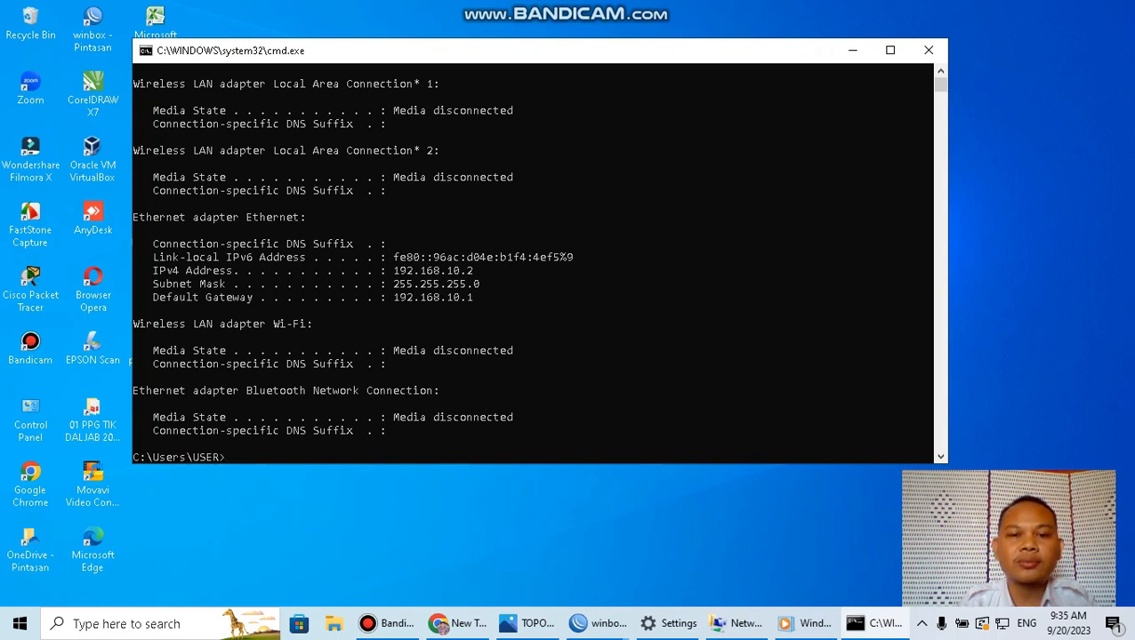
Step: Ping the router's LAN gateway at 192.168.10.1, and stop the ping after a few replies
{"action": "type", "text": "ping"}
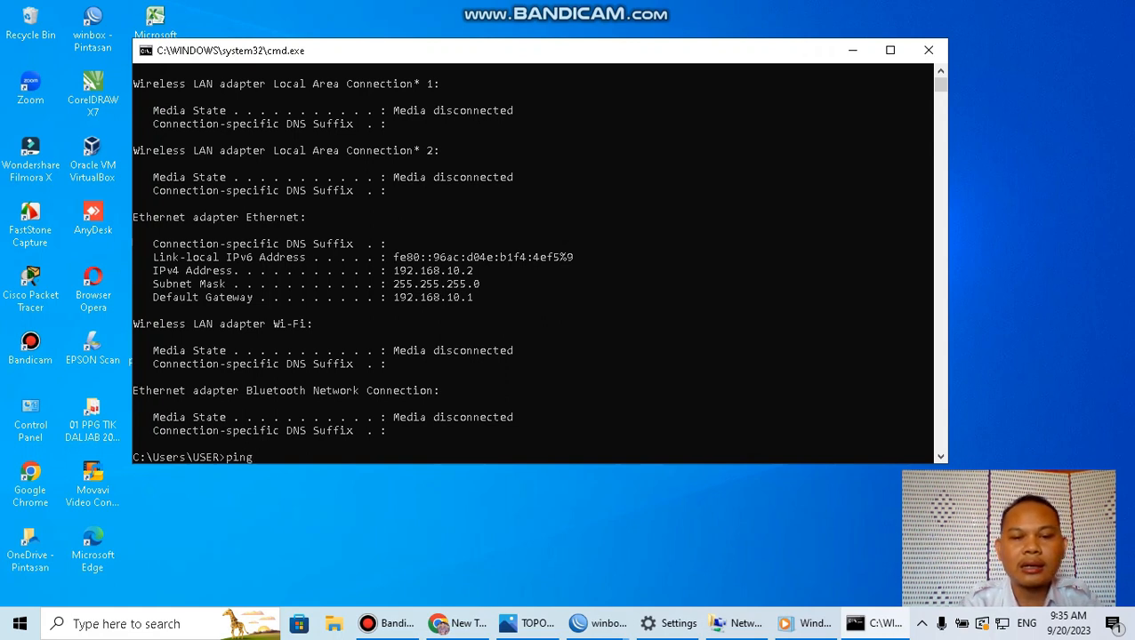
{"action": "type", "text": " 192"}
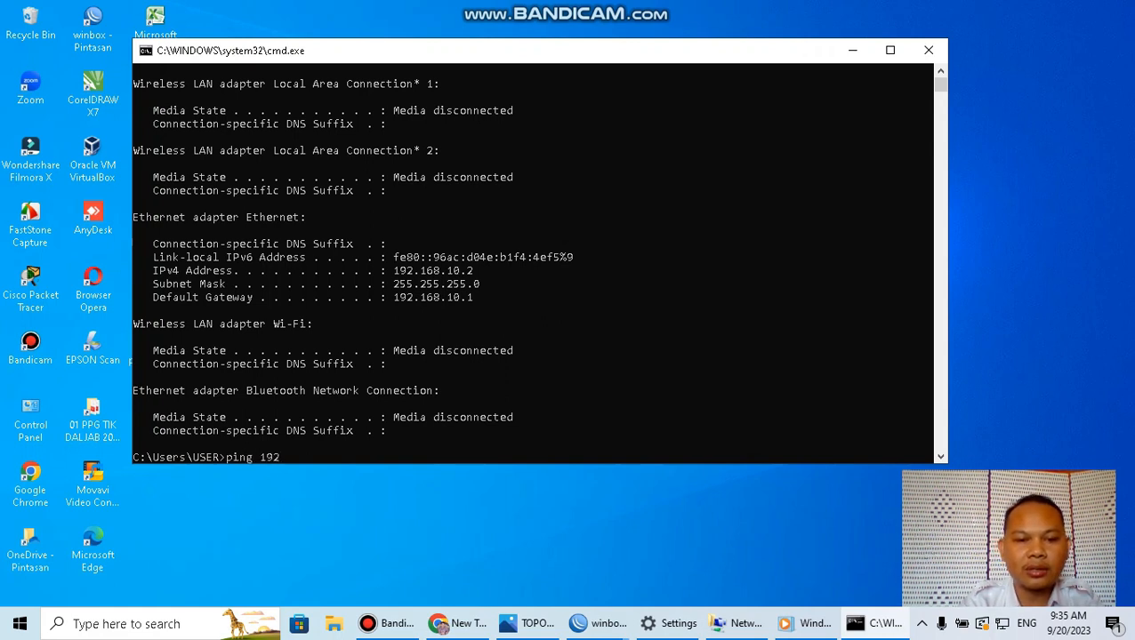
{"action": "type", "text": ".168"}
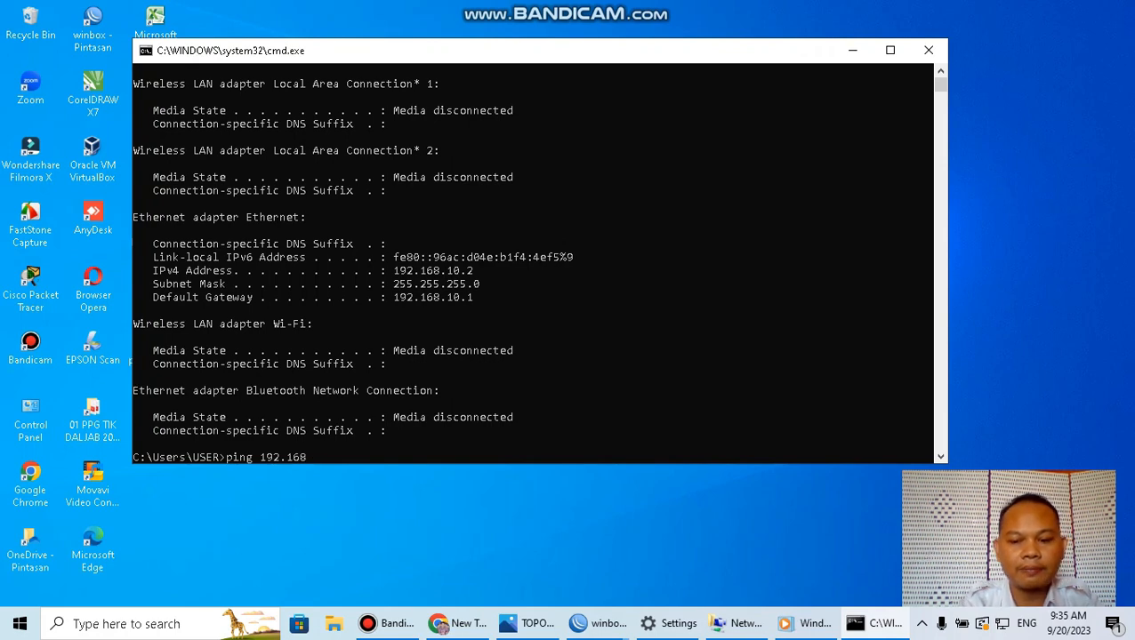
{"action": "type", "text": ".10.1"}
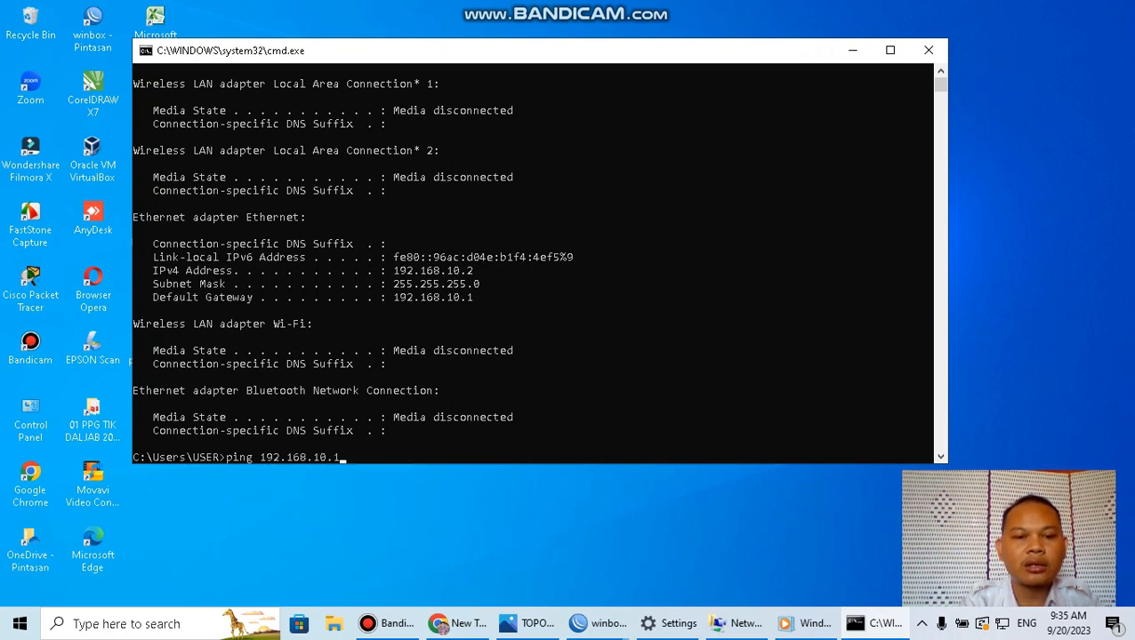
{"action": "key", "text": "Return"}
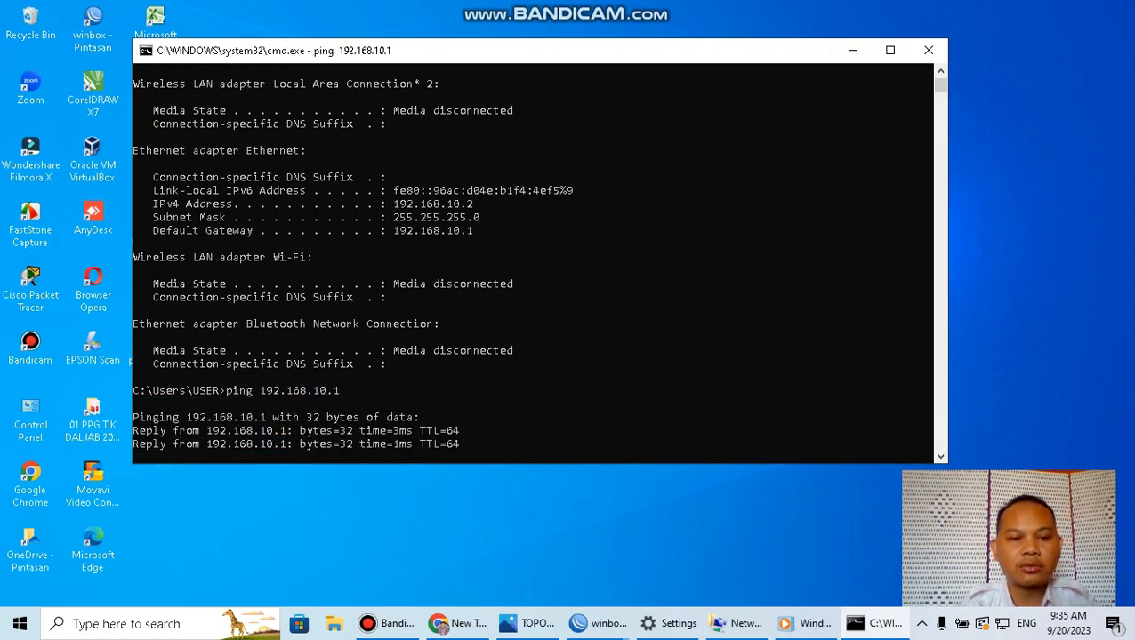
{"action": "key", "text": "ctrl+c"}
Step: Ping the ISP gateway at 192.168.2.1, and stop the ping after a few replies
{"action": "key", "text": "Up"}
{"action": "key", "text": "BackSpace"}
{"action": "key", "text": "BackSpace"}
{"action": "key", "text": "BackSpace"}
{"action": "key", "text": "BackSpace"}
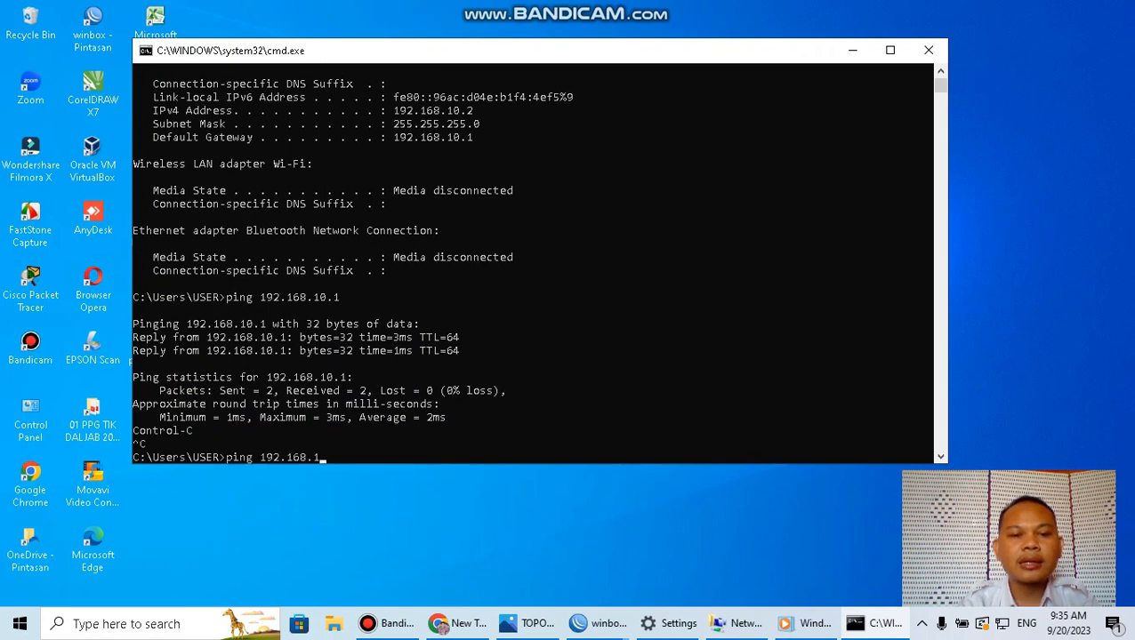
{"action": "type", "text": "2.1"}
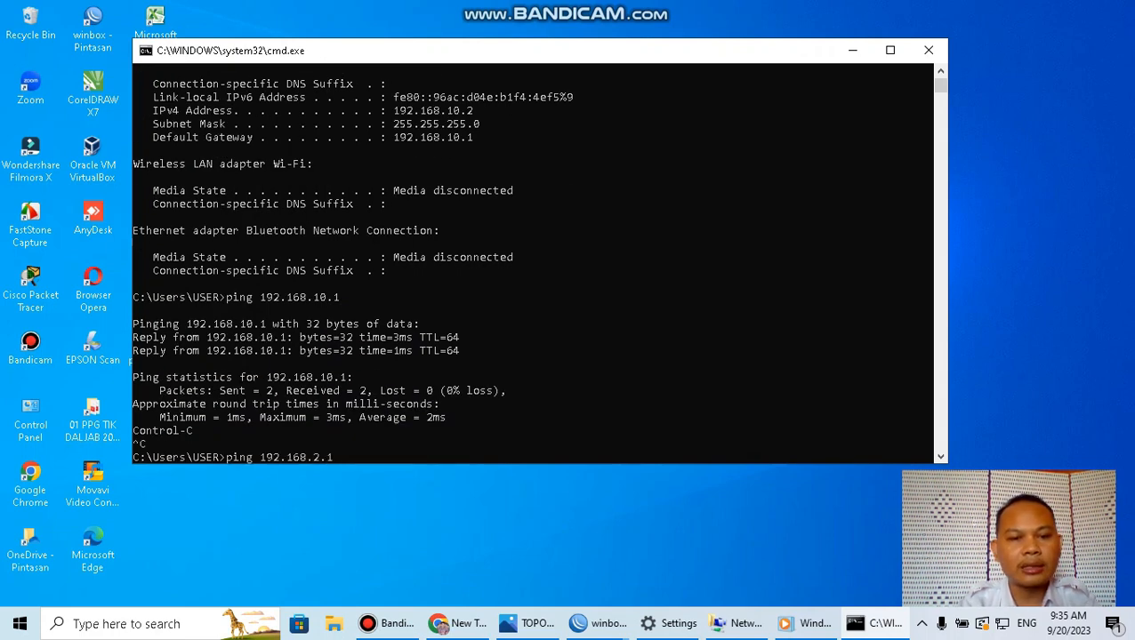
{"action": "key", "text": "Return"}
{"action": "key", "text": "ctrl+c"}
Step: Ping the website metaberbagi.com to test internet access and name resolution from the client PC
{"action": "type", "text": "ping m"}
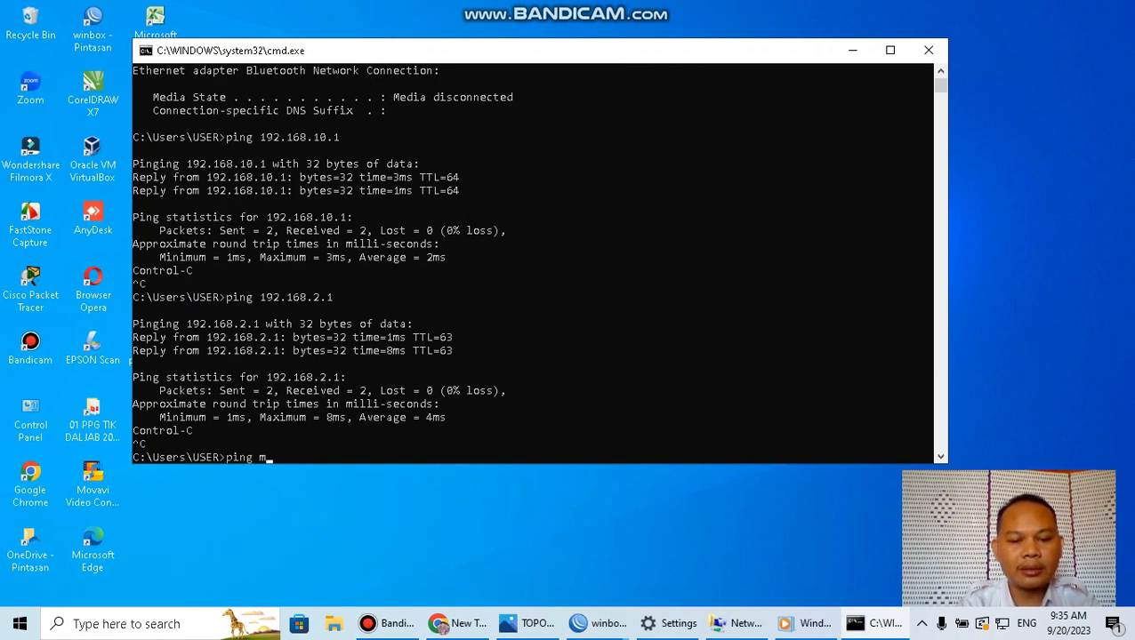
{"action": "type", "text": "etaberbagi"}
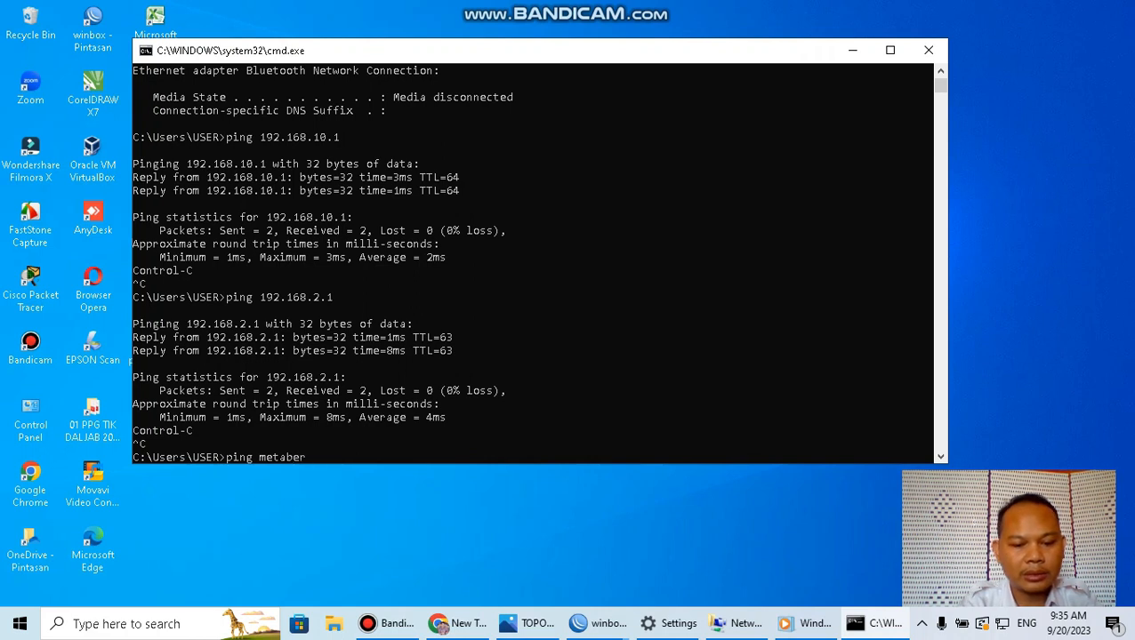
{"action": "type", "text": ".com"}
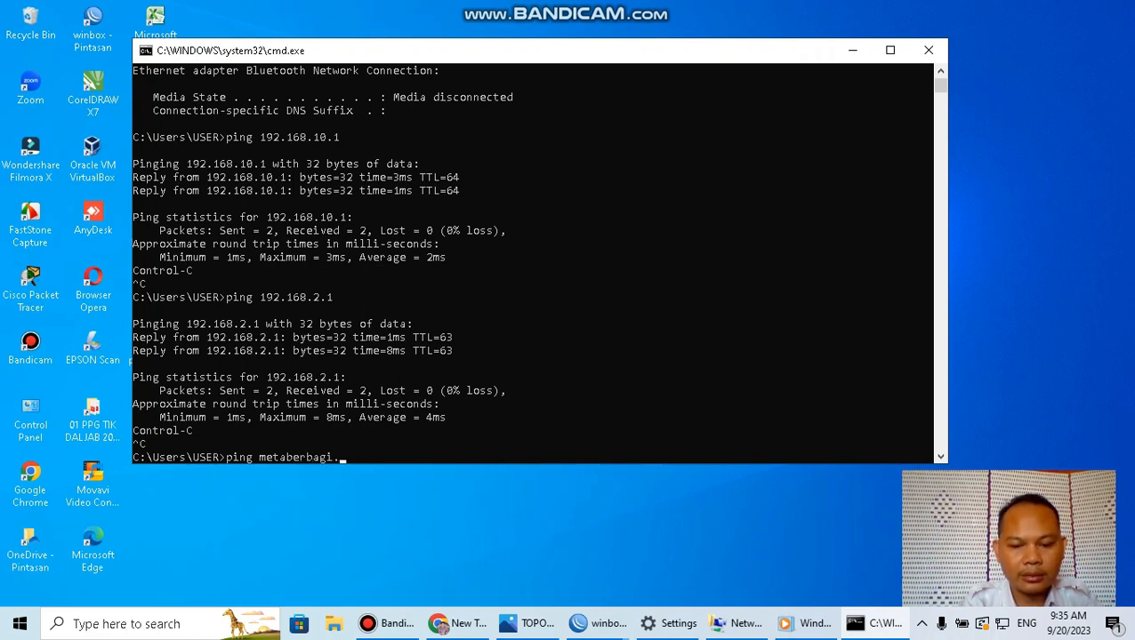
{"action": "key", "text": "Return"}
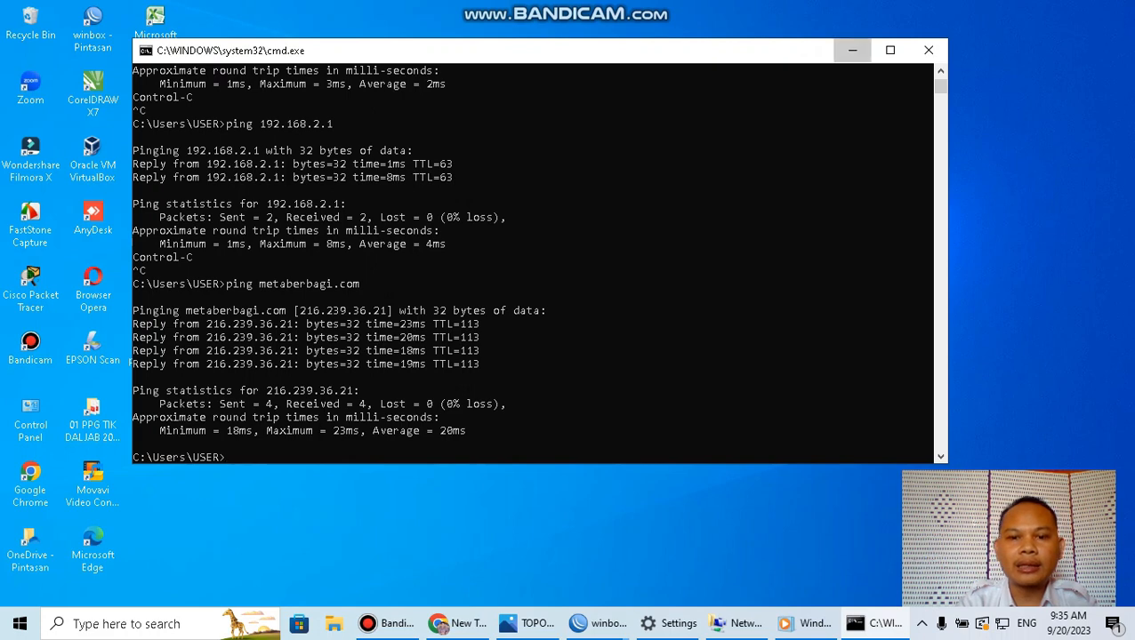
Step: Minimize the Command Prompt, switch to Google Chrome and run a Google search for yt
{"action": "left_click", "coordinate": [852, 50]}
{"action": "left_click", "coordinate": [458, 624]}
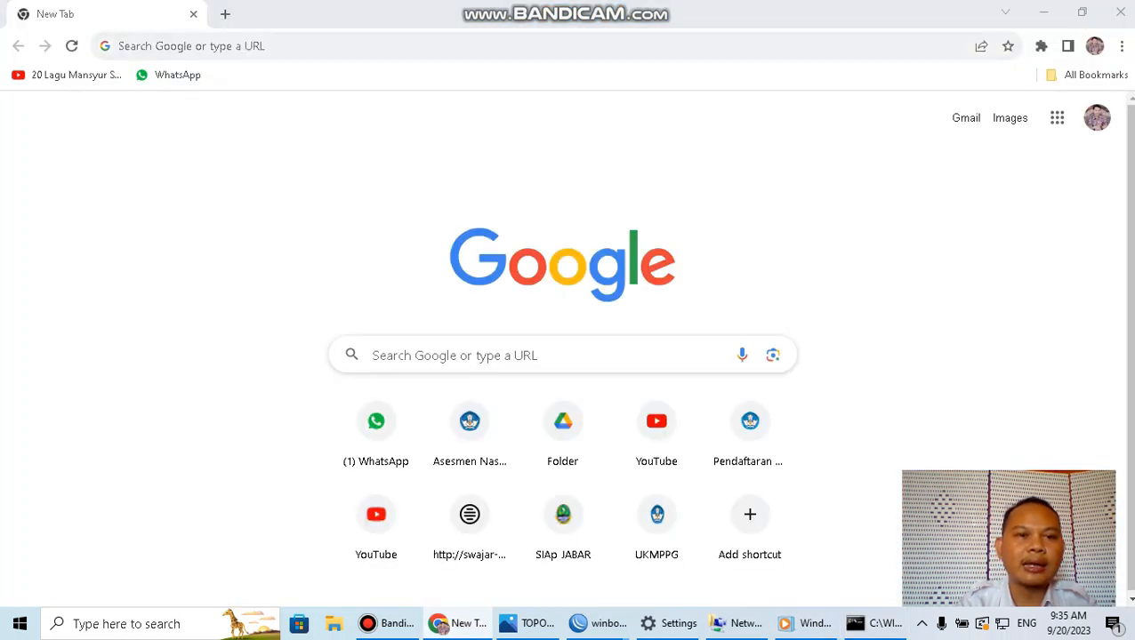
{"action": "left_click", "coordinate": [130, 45]}
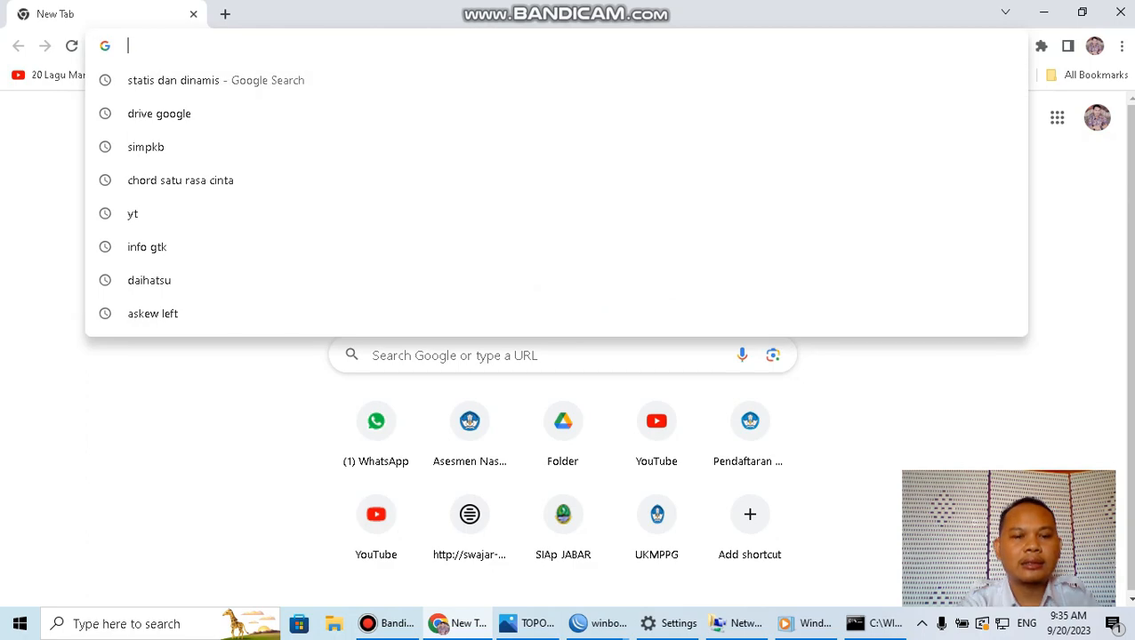
{"action": "type", "text": "yt"}
{"action": "key", "text": "Return"}
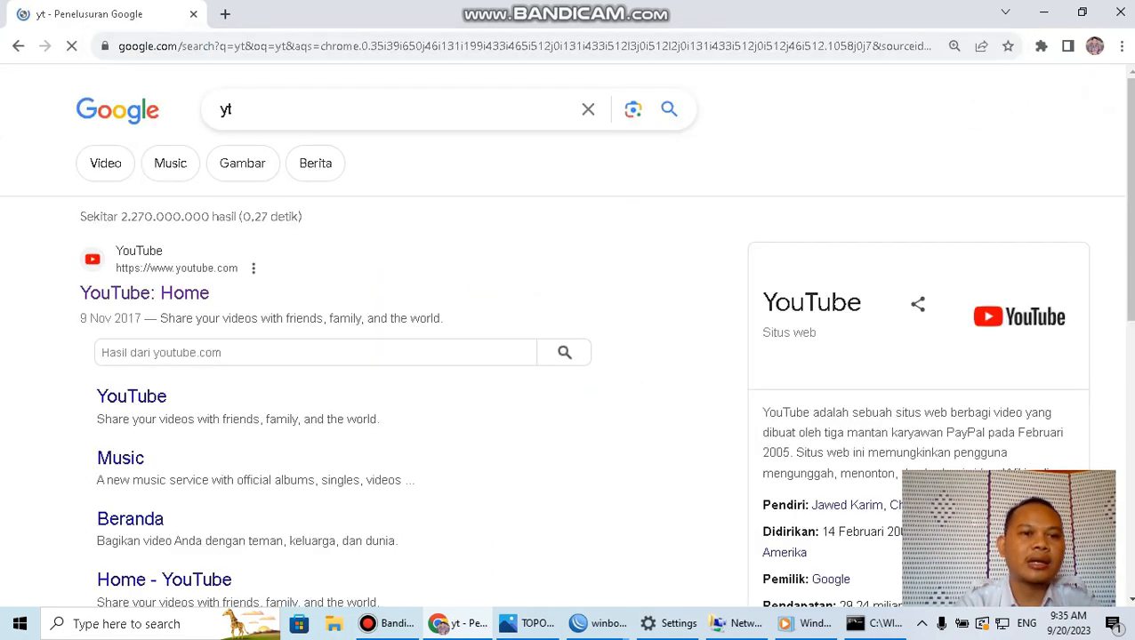
Step: Open metaberbagi.com in a new browser tab, and return to the static internet topology image in the photo viewer
{"action": "left_click", "coordinate": [225, 13]}
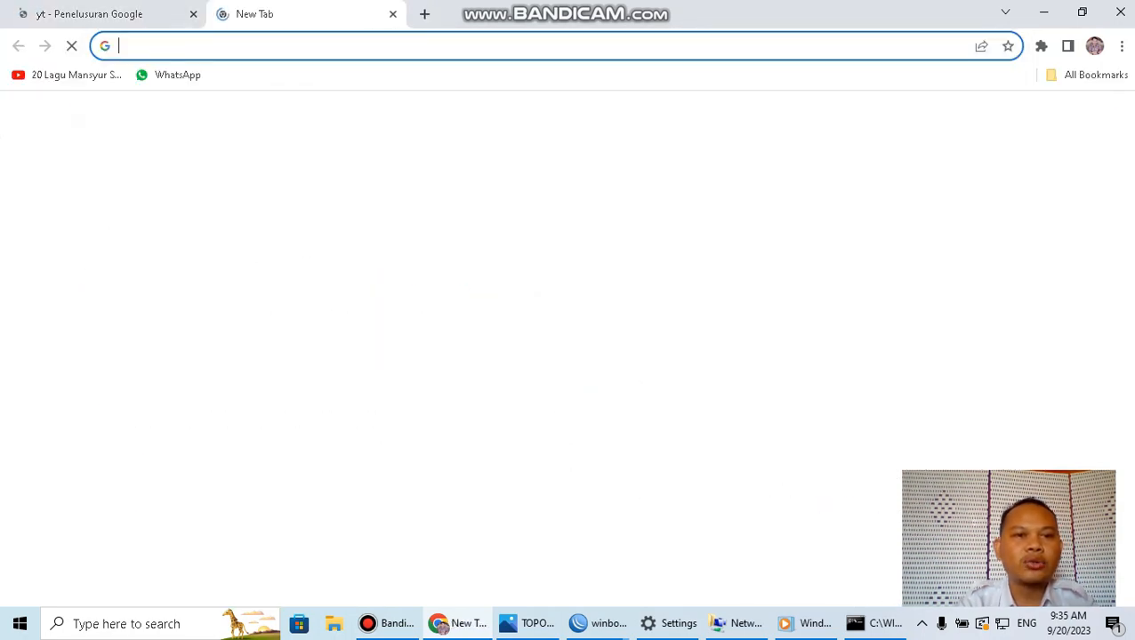
{"action": "type", "text": "meta"}
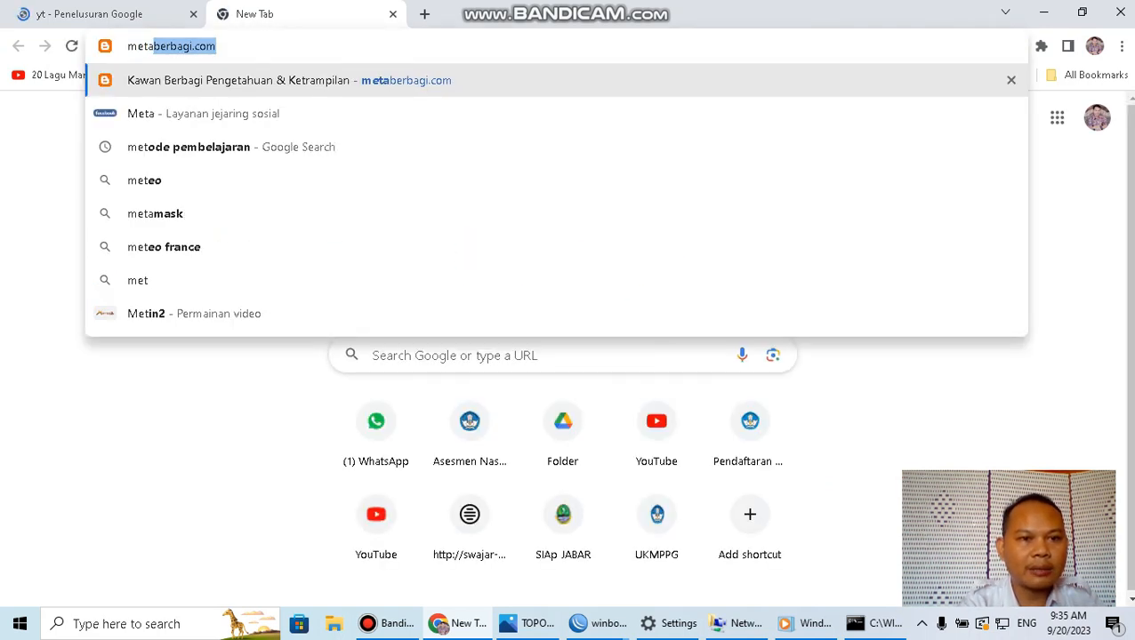
{"action": "key", "text": "Return"}
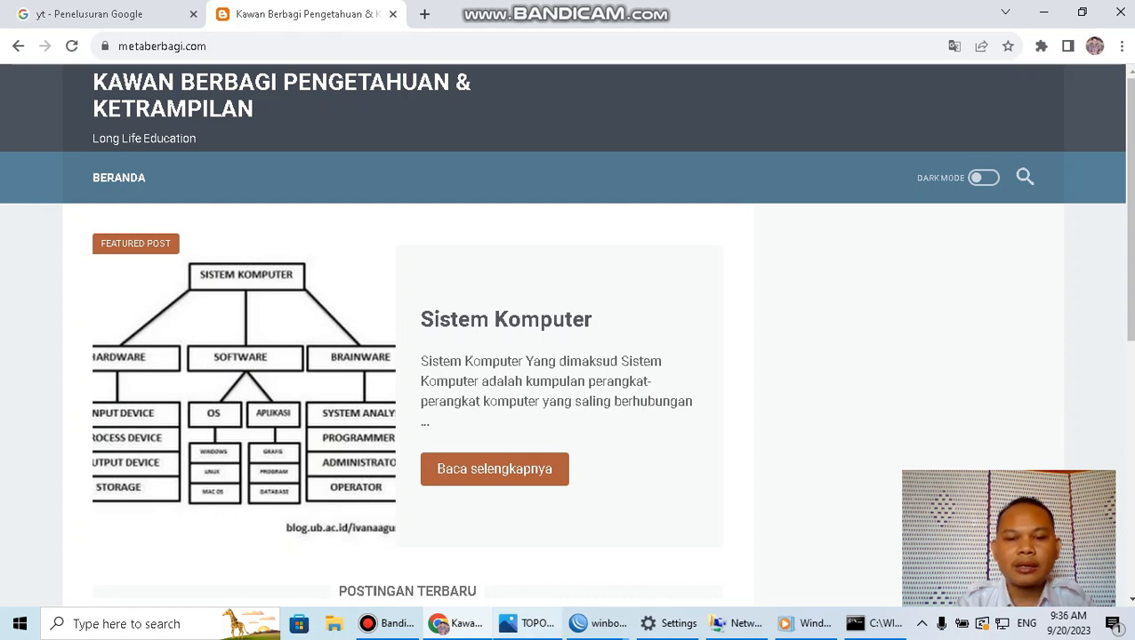
{"action": "left_click", "coordinate": [529, 624]}
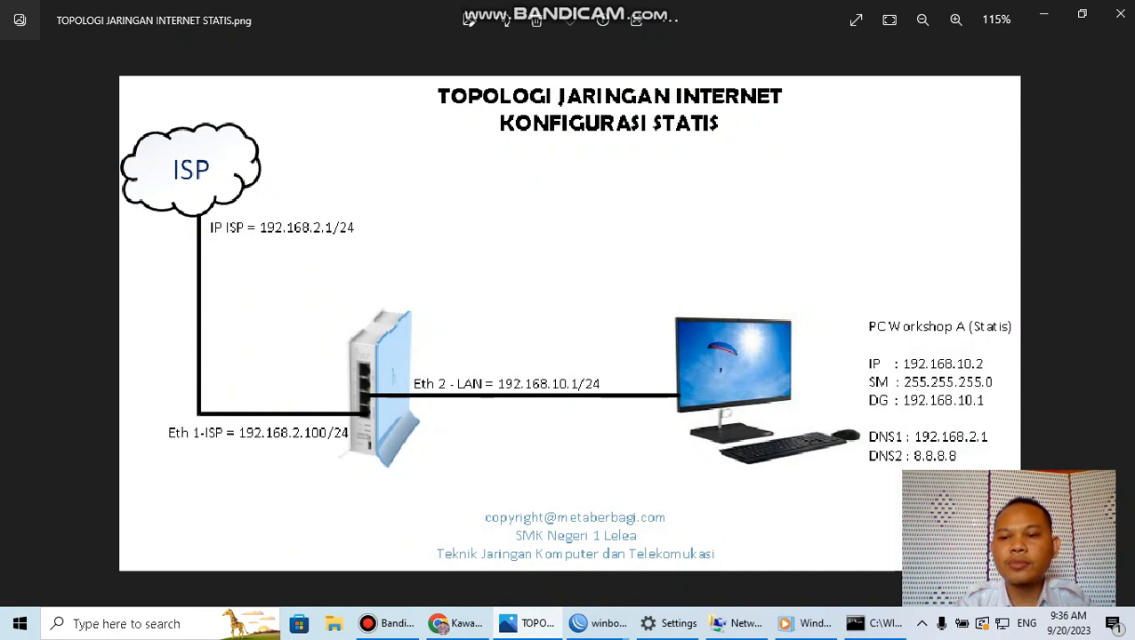